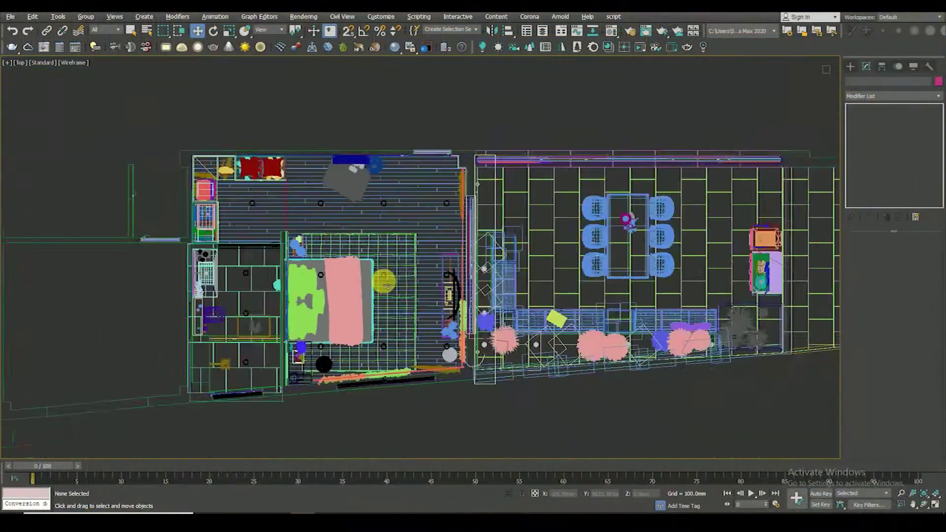
Select all the downlight circles with Select Similar and add the floor planks
scroll(388, 284, up, 5)
scroll(383, 256, up, 2)
click(383, 253)
scroll(450, 249, down, 5)
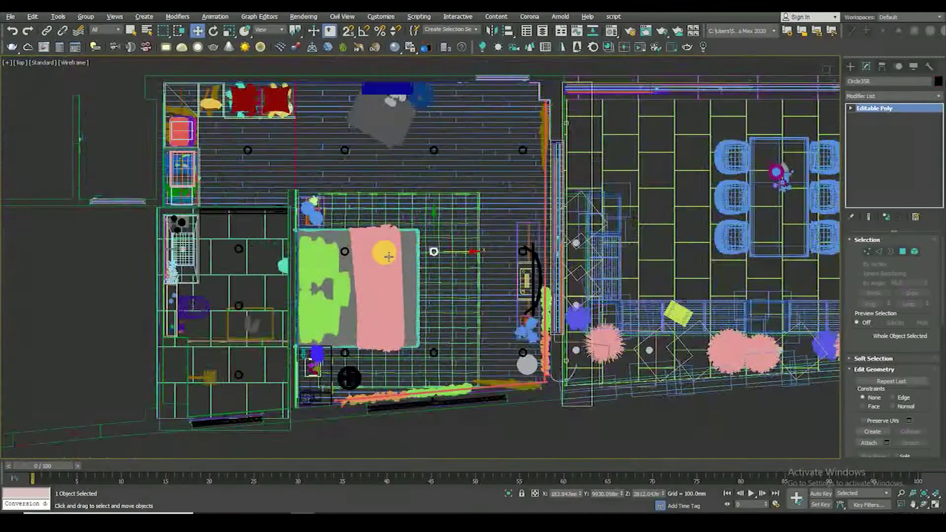
scroll(378, 252, up, 5)
ctrl+click(321, 250)
scroll(360, 256, down, 2)
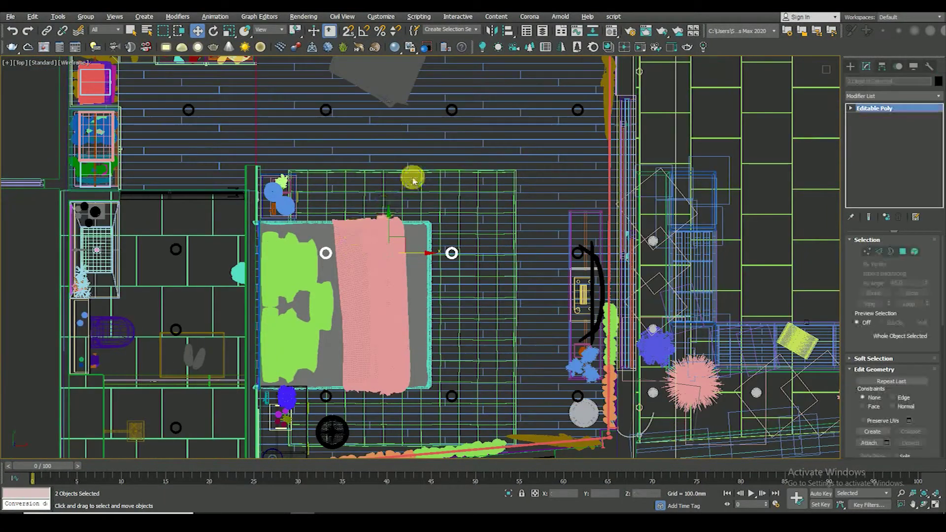
right_click(410, 171)
click(430, 222)
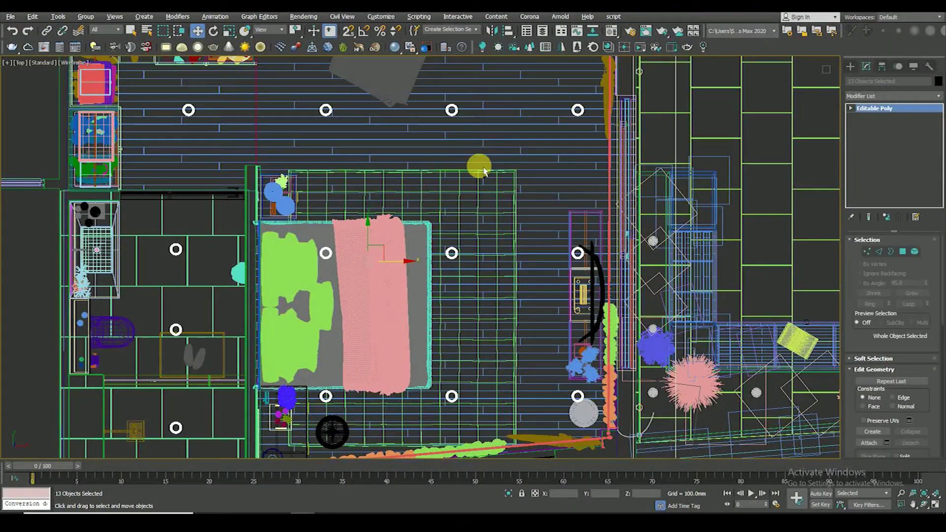
ctrl+click(514, 159)
Hide everything except the selected circles and floor, then show the view shaded
scroll(510, 197, down, 8)
alt+middle_drag(517, 236, 514, 163)
scroll(515, 161, up, 2)
key(F3)
scroll(518, 162, up, 3)
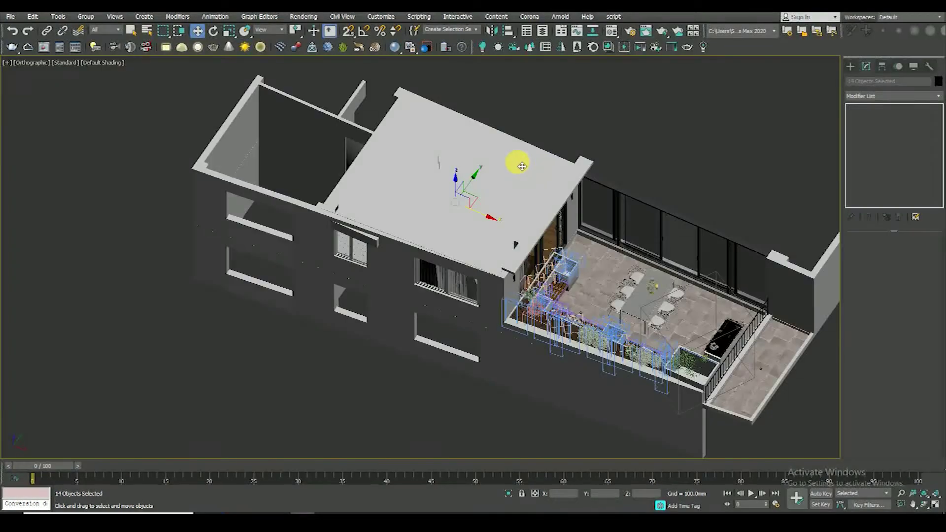
key(F3)
right_click(501, 174)
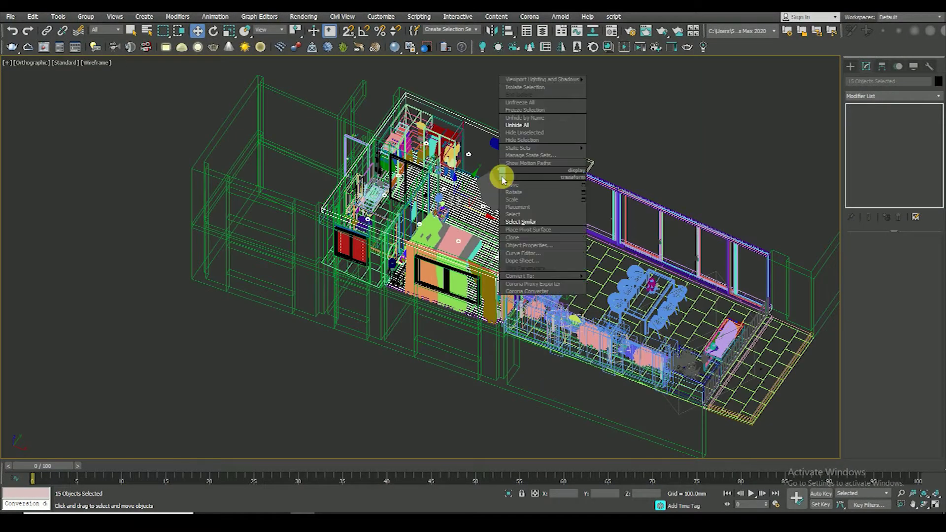
click(525, 140)
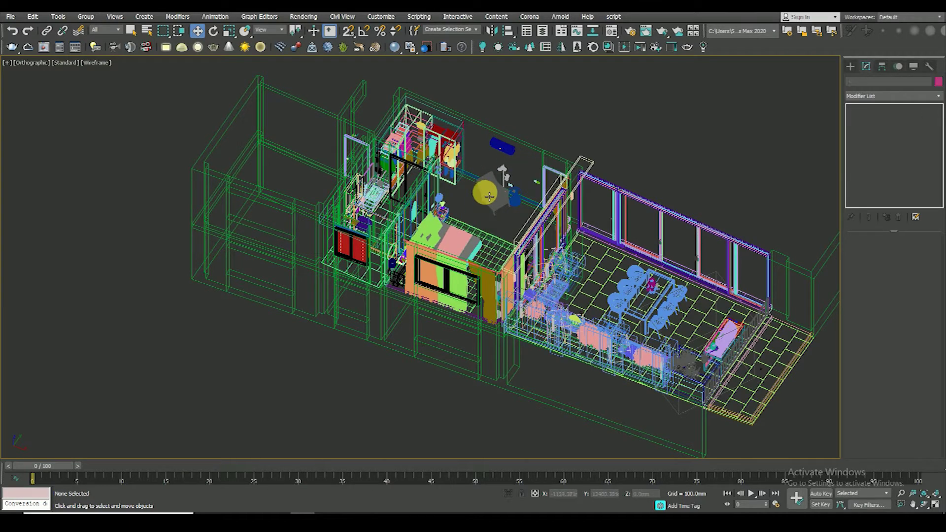
key(ctrl+z)
right_click(535, 148)
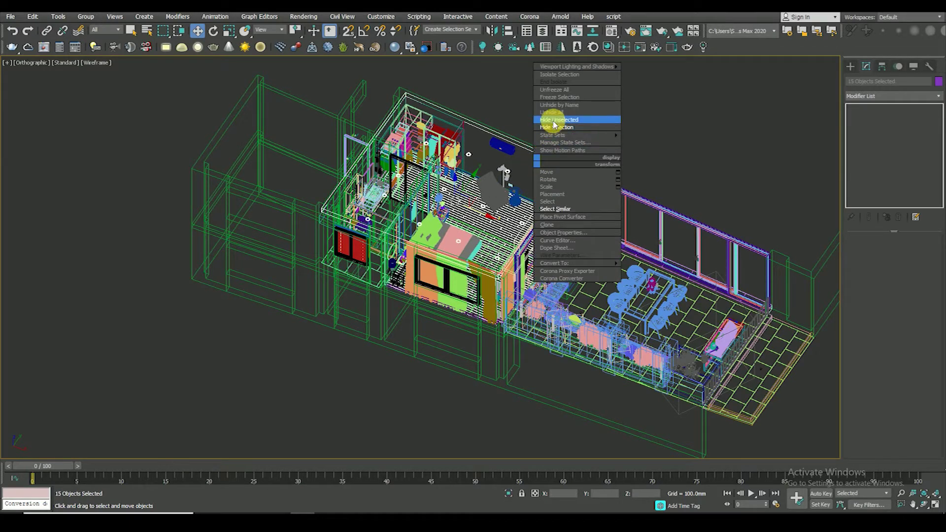
click(552, 120)
key(F3)
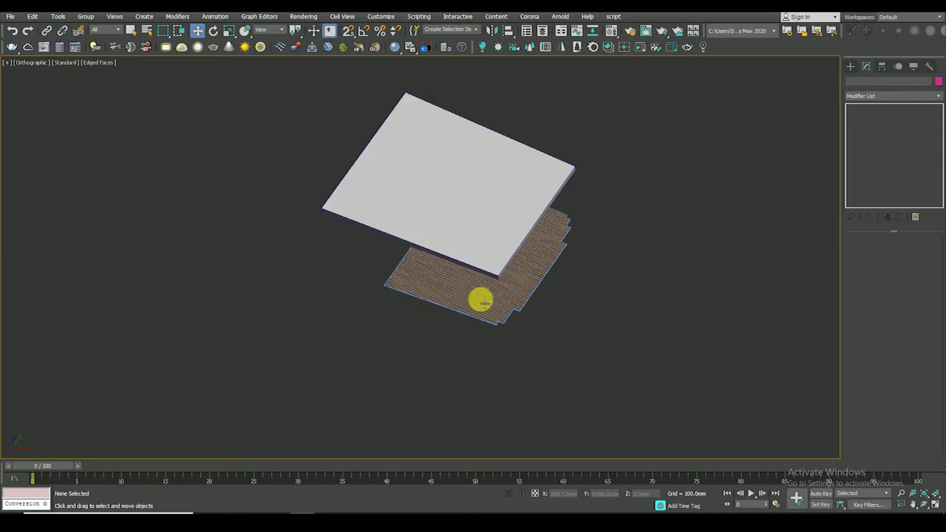
scroll(482, 300, down, 3)
Switch to wireframe Top view and start creating a Corona CoronaLight
key(t)
key(F3)
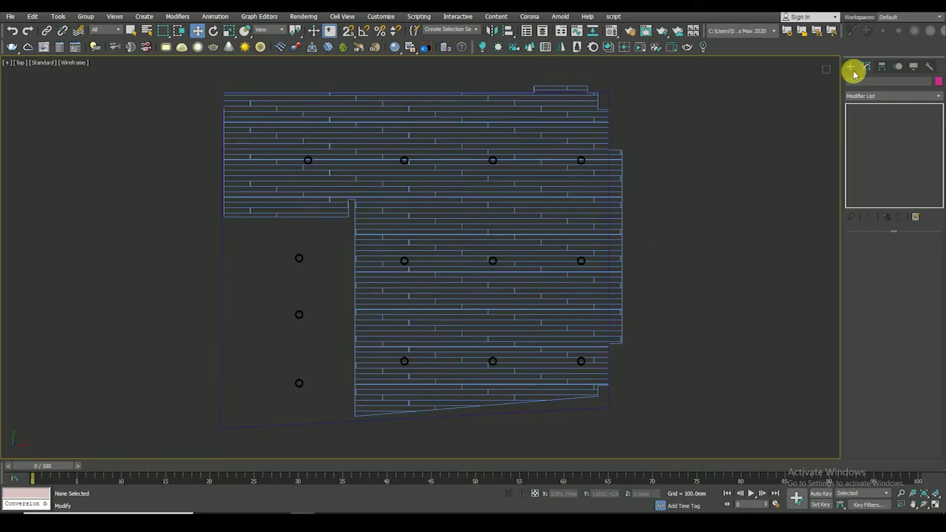
click(850, 66)
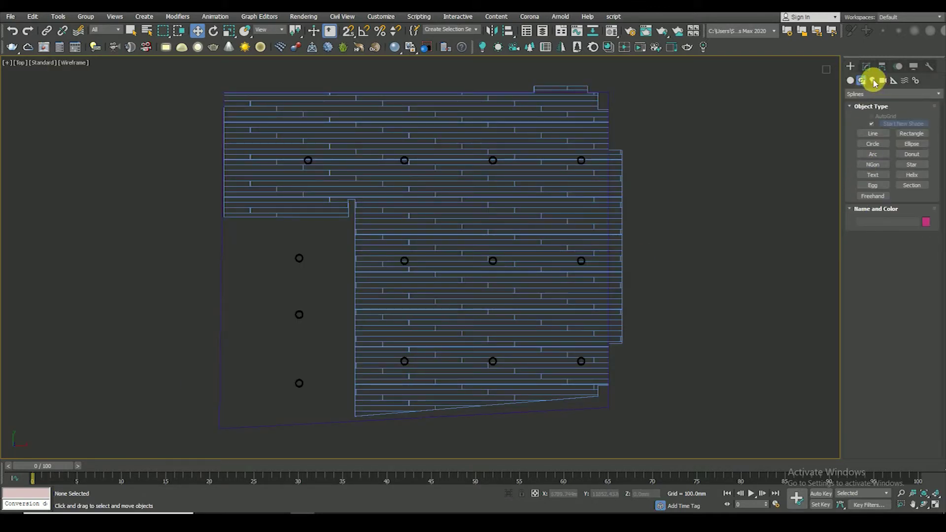
click(873, 81)
click(860, 122)
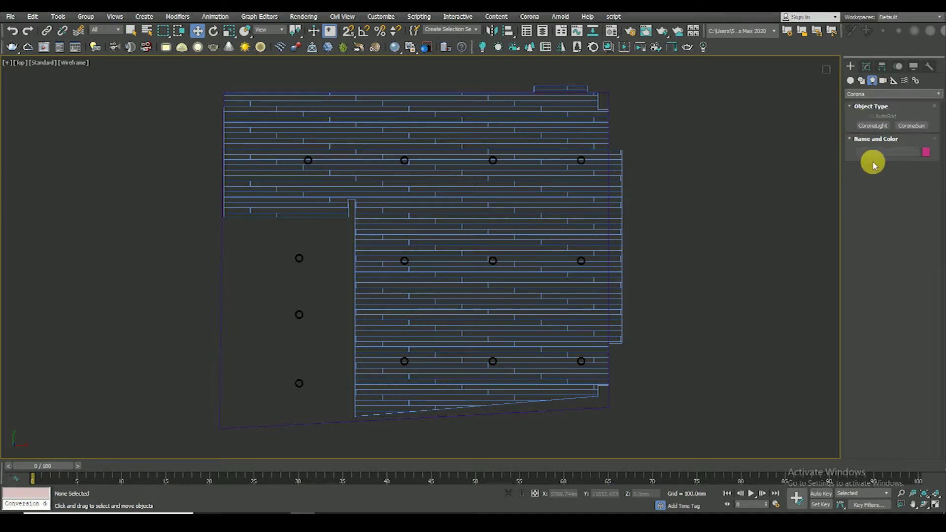
click(872, 126)
Draw a sphere CoronaLight001 and centre it over a downlight circle
middle_drag(602, 363, 532, 277)
scroll(519, 311, up, 5)
scroll(508, 303, up, 5)
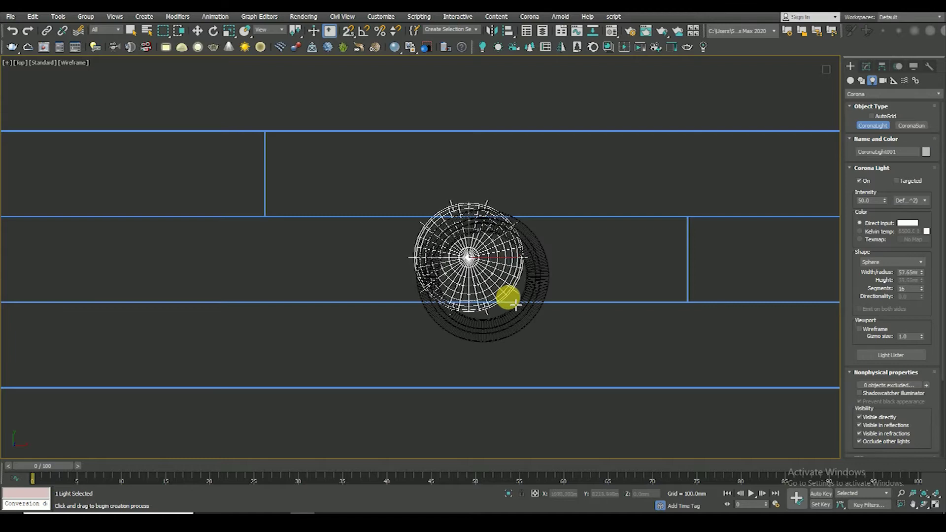
drag(469, 258, 513, 302)
click(197, 31)
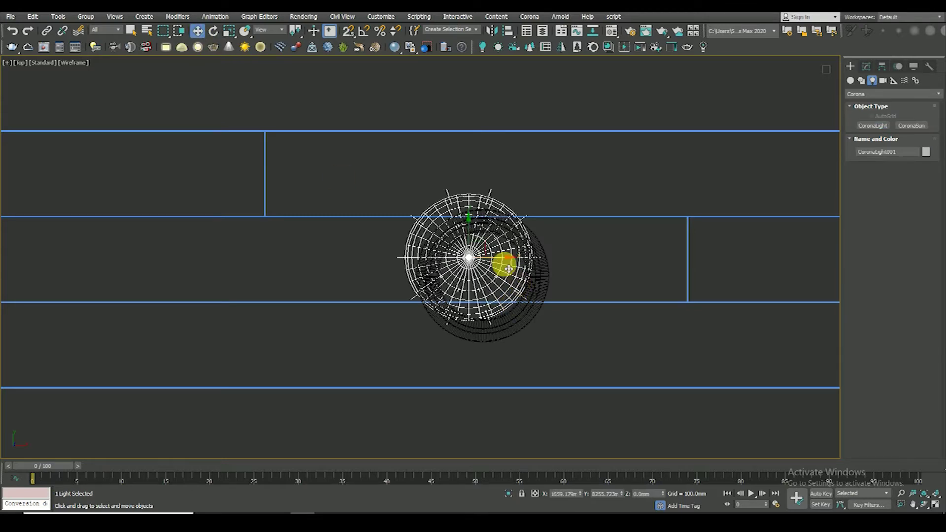
drag(487, 250, 501, 266)
scroll(499, 269, up, 2)
drag(499, 269, 498, 275)
Raise the light in Front view to sit just below the ceiling slab
key(f)
scroll(502, 345, down, 2)
scroll(503, 345, up, 3)
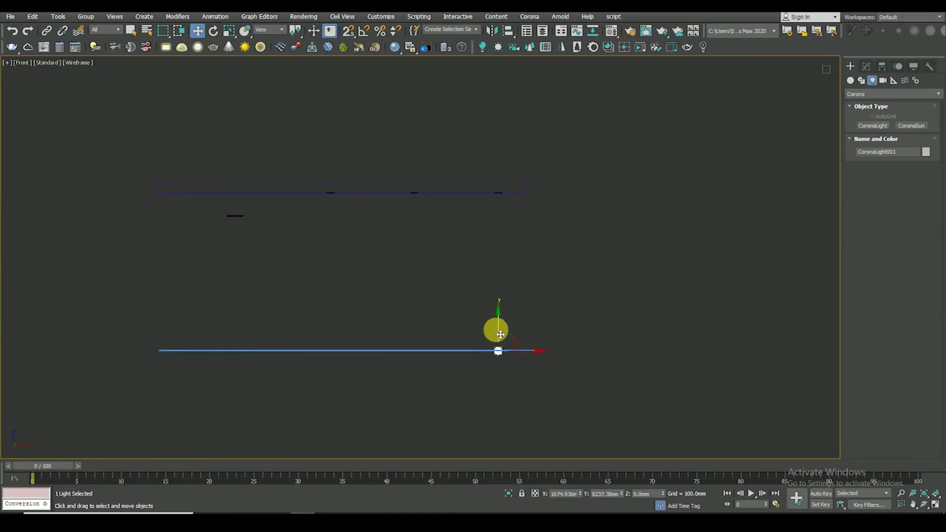
drag(506, 319, 500, 200)
scroll(498, 192, up, 2)
scroll(475, 227, up, 3)
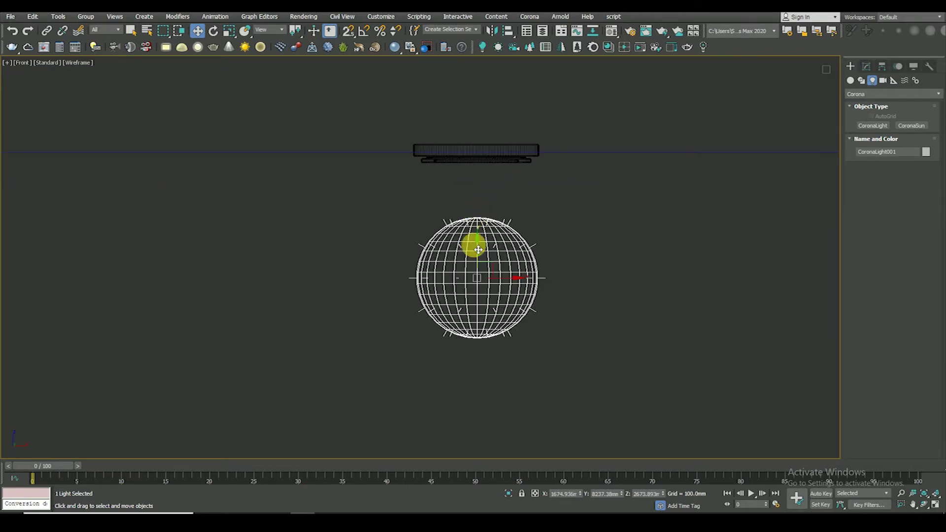
drag(479, 230, 477, 220)
click(865, 66)
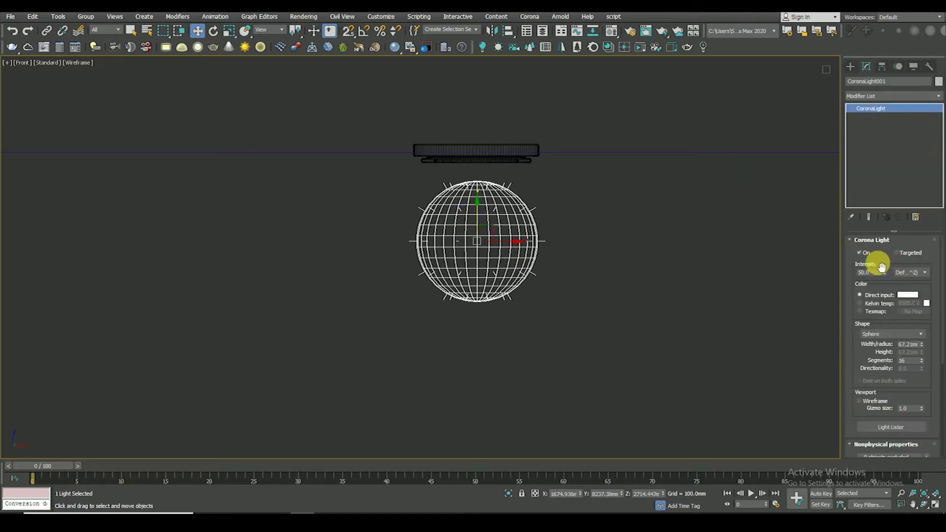
Make the light targeted and drag its target down to the floor
click(910, 260)
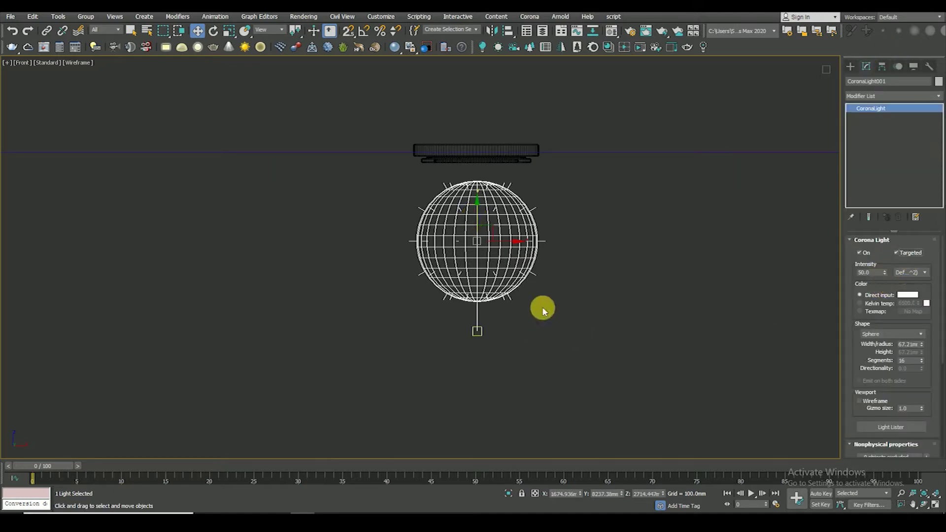
click(478, 329)
scroll(518, 166, down, 4)
scroll(517, 166, down, 3)
drag(513, 150, 514, 342)
right_click(516, 244)
click(508, 245)
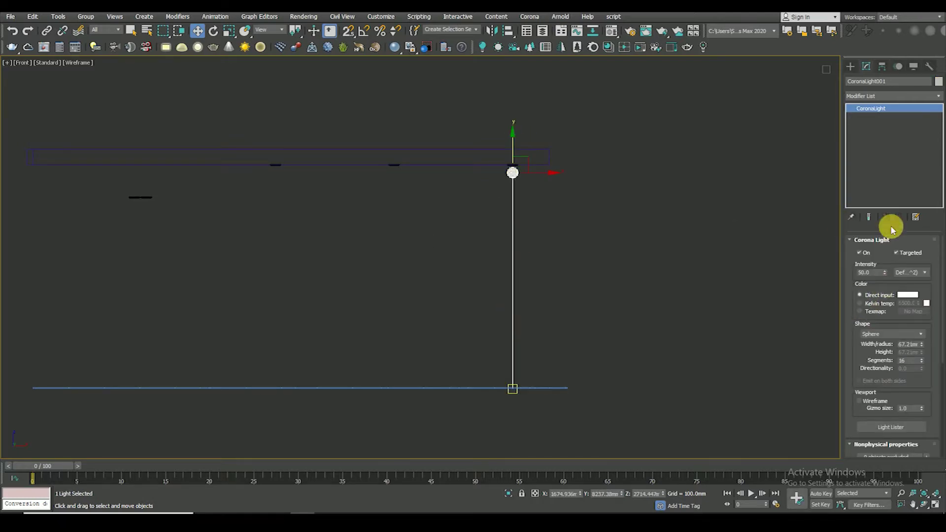
Set the light colour to 3600 K Kelvin temperature and its shape to Disk
drag(893, 236, 893, 174)
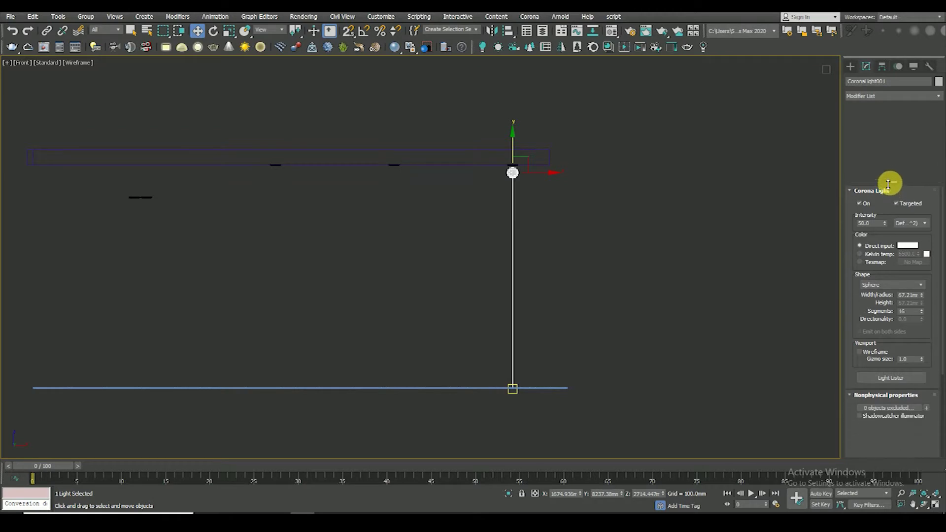
click(875, 249)
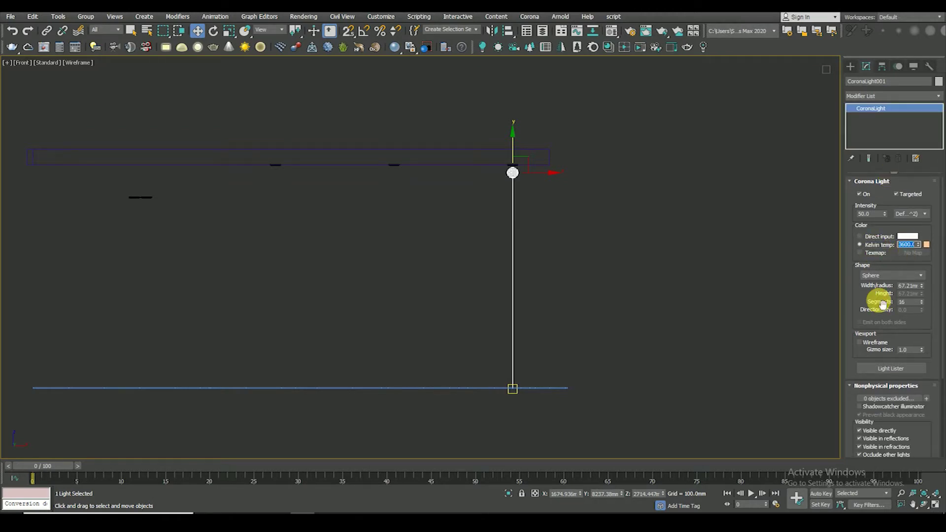
click(881, 277)
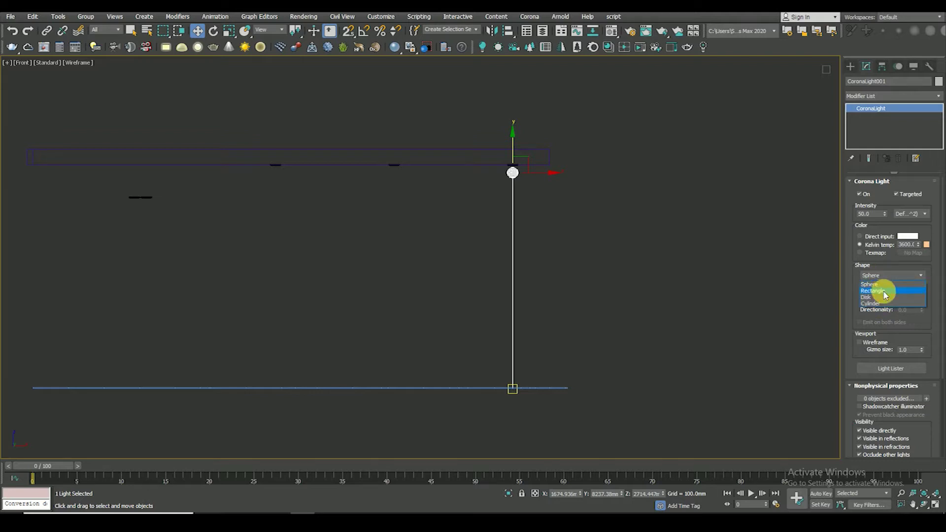
click(885, 291)
click(876, 277)
click(876, 298)
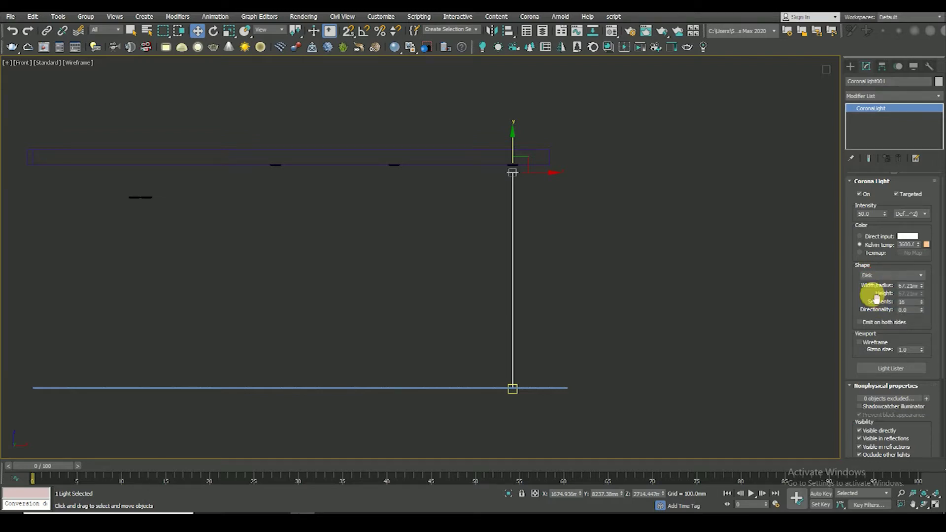
click(879, 275)
click(879, 303)
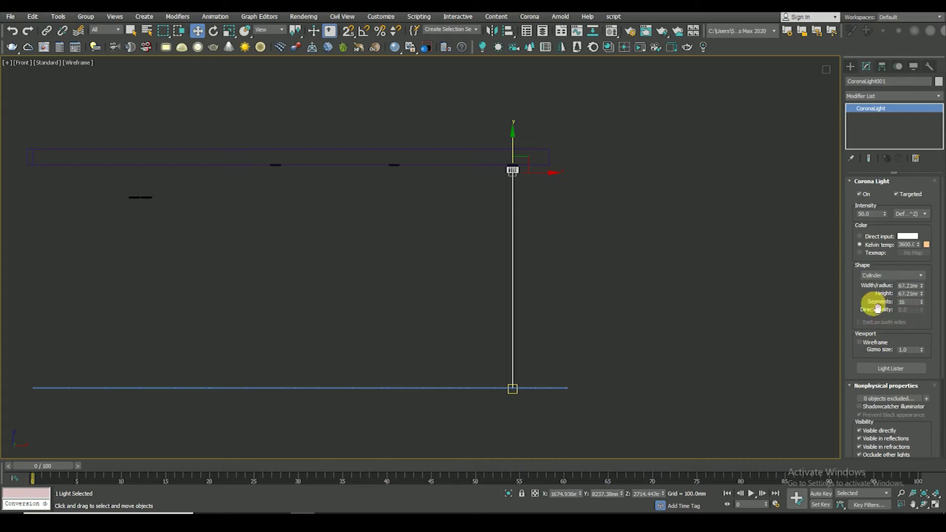
click(880, 275)
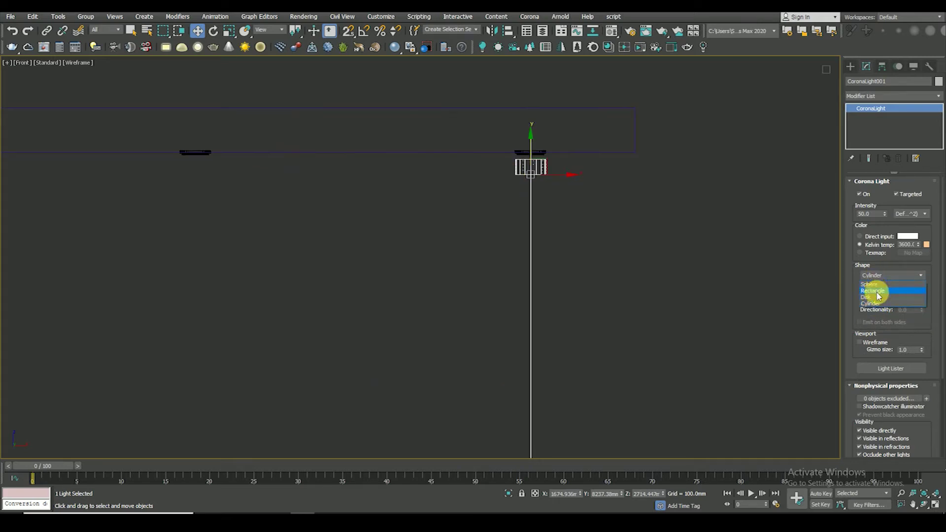
click(877, 298)
Turn off occlusion, lower the intensity, and hide the light from camera, reflections and refractions
scroll(871, 285, down, 1)
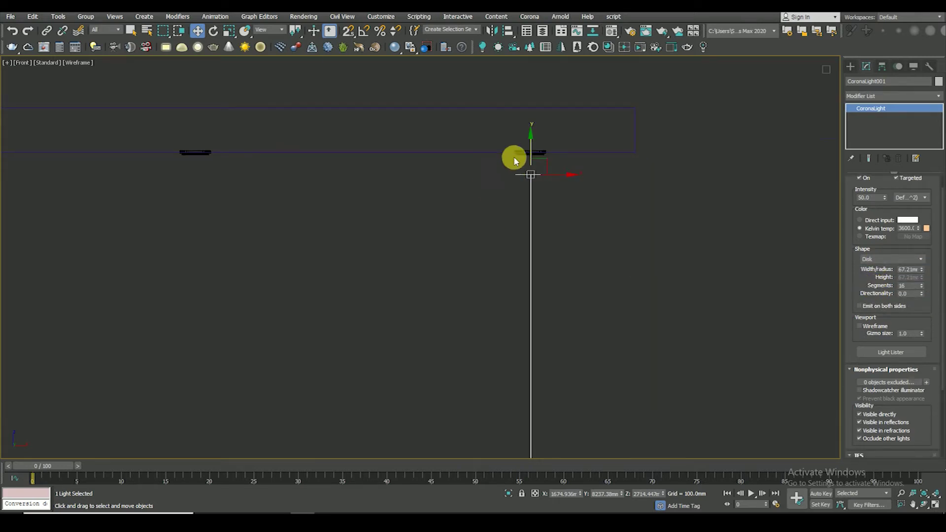
scroll(514, 161, up, 2)
scroll(577, 141, down, 2)
scroll(641, 247, up, 3)
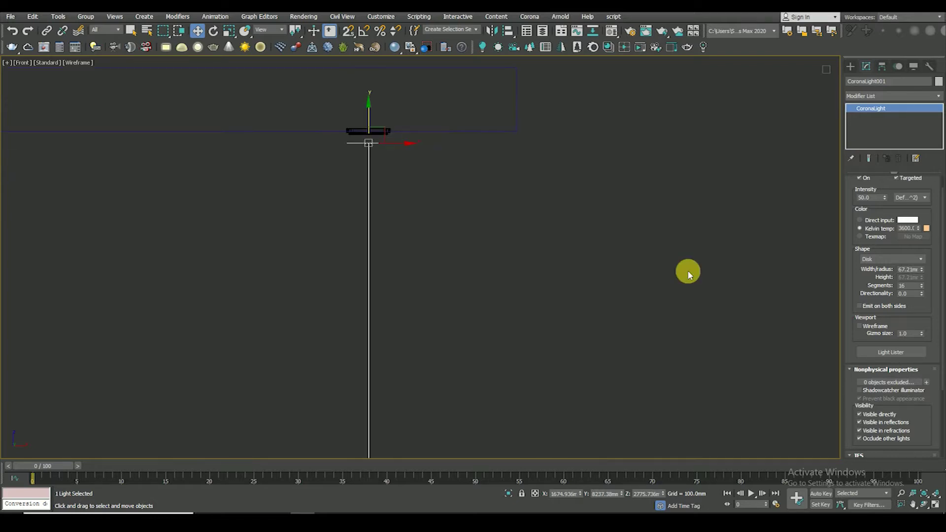
middle_drag(449, 241, 513, 188)
scroll(513, 188, down, 2)
scroll(516, 197, down, 3)
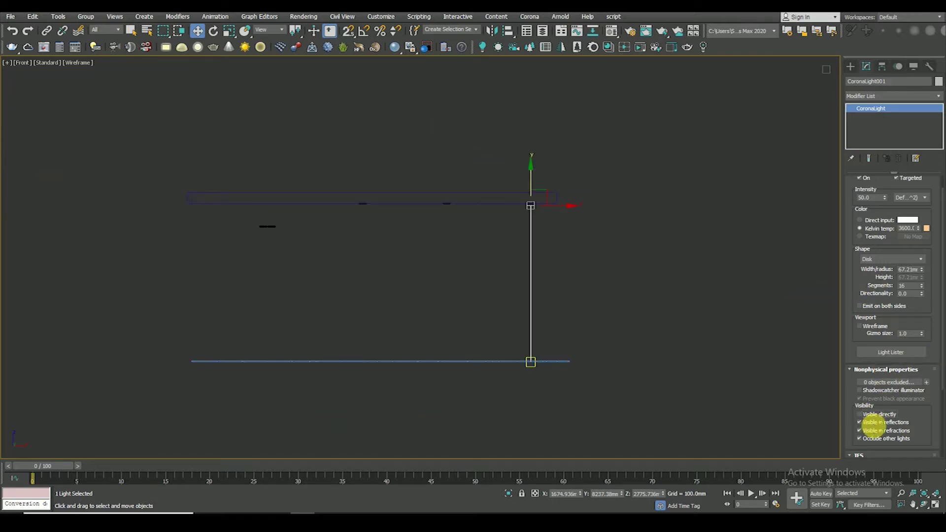
click(877, 441)
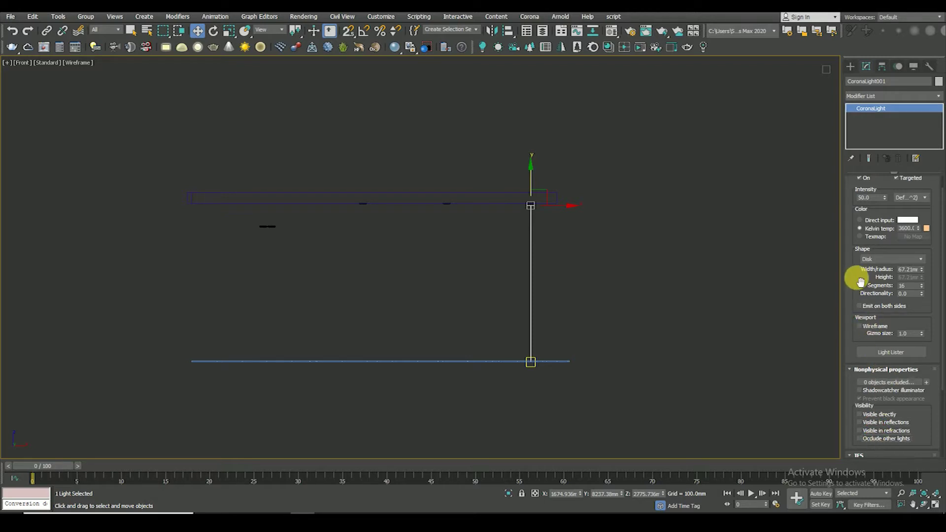
drag(860, 281, 860, 288)
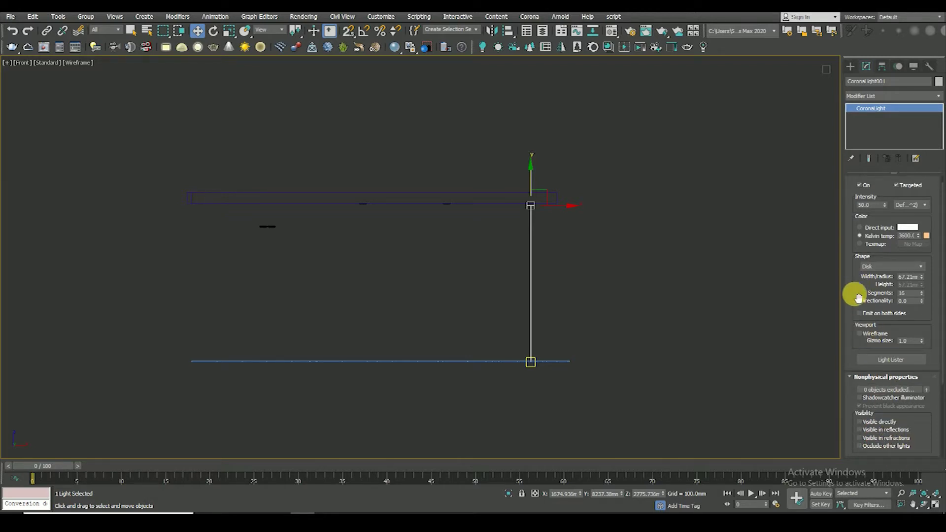
mouse_move(859, 298)
mouse_down()
mouse_move(861, 314)
mouse_move(859, 211)
mouse_up()
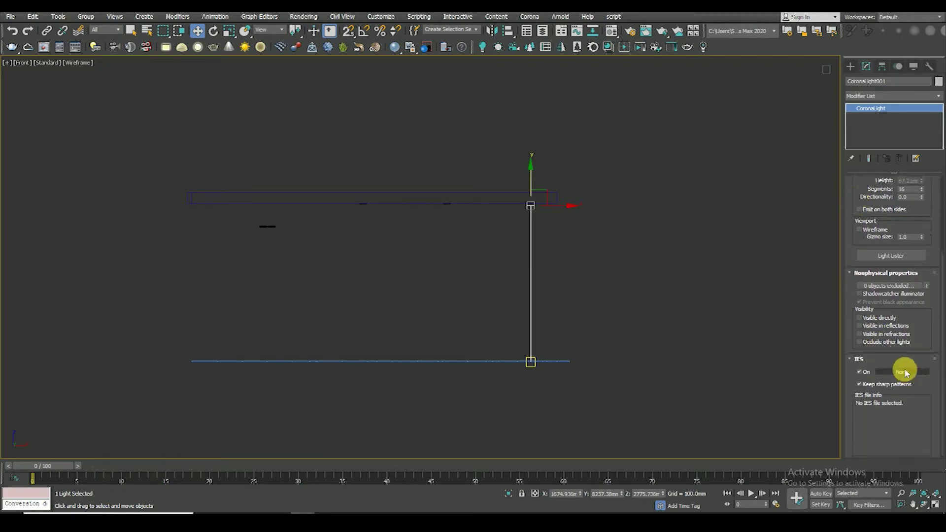
click(902, 371)
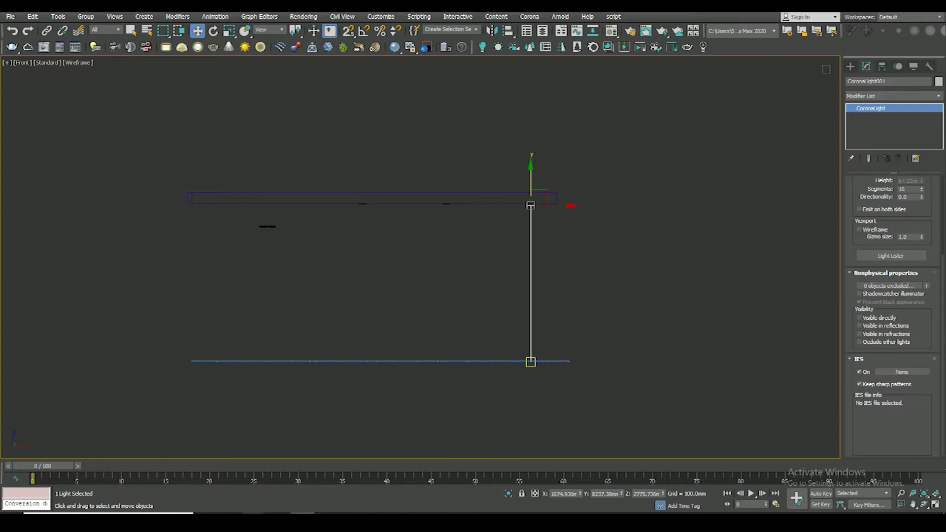
Load the 30.IES profile from the NICE_IES folder into the light's IES slot
click(212, 488)
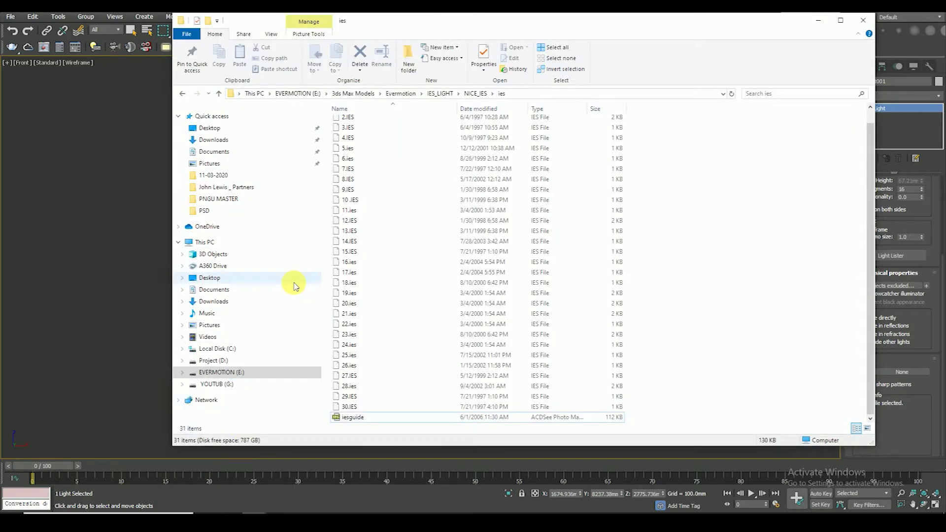
double_click(351, 417)
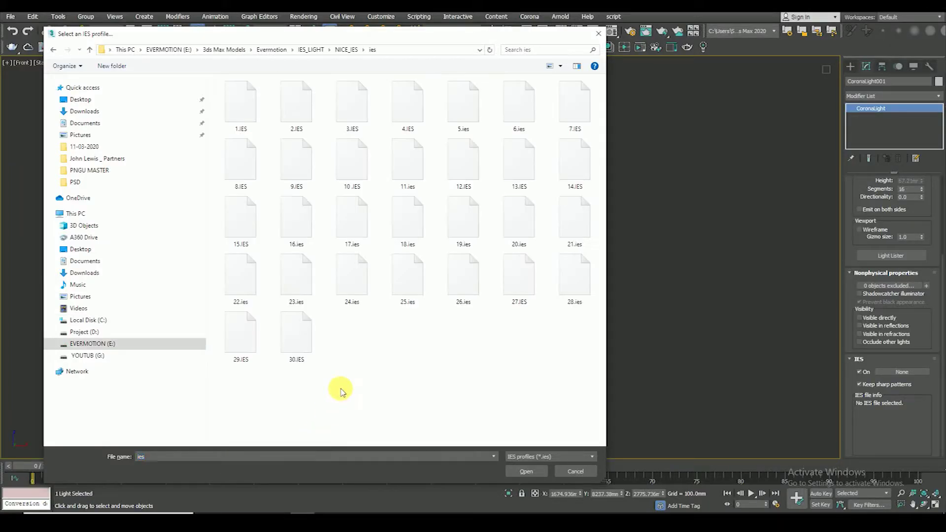
click(295, 331)
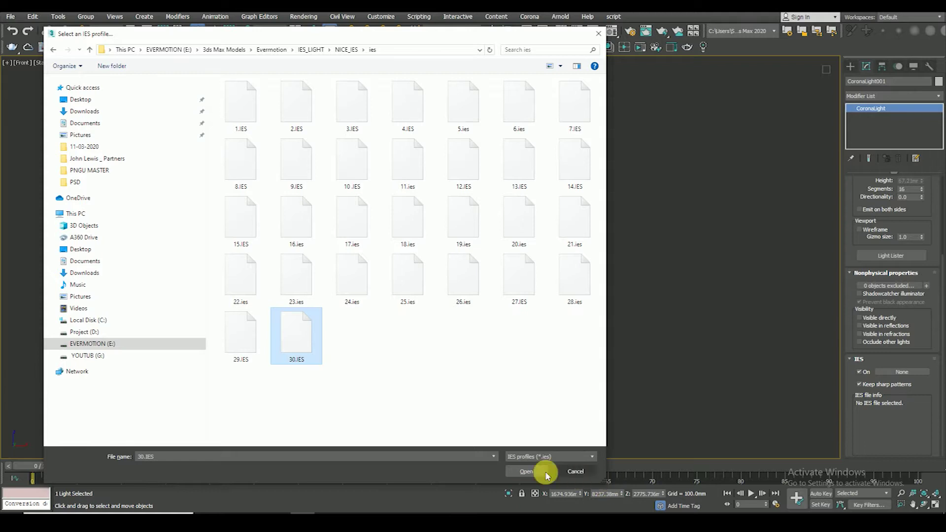
click(526, 471)
scroll(529, 225, down, 3)
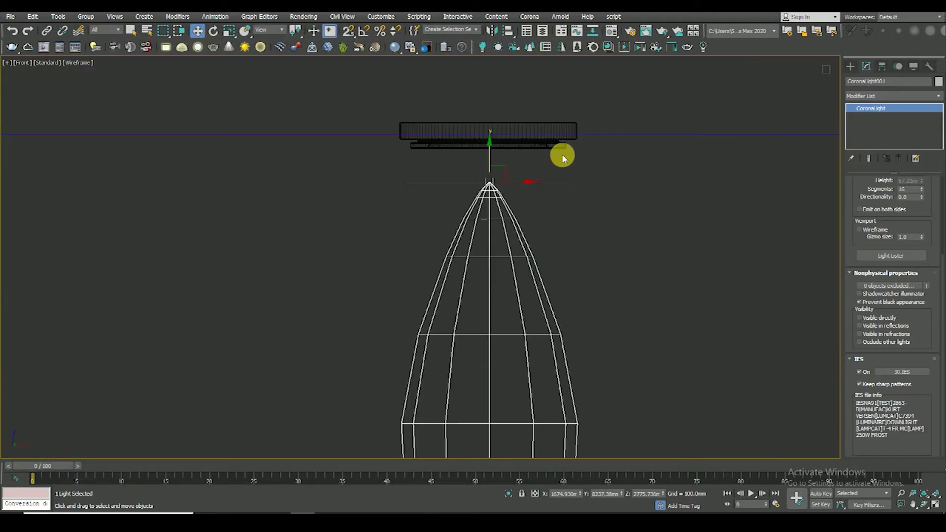
Raise the IES light slightly and reselect it in wireframe Top view
drag(488, 148, 494, 176)
scroll(513, 271, down, 5)
scroll(503, 218, up, 5)
scroll(507, 212, down, 5)
click(514, 246)
click(503, 216)
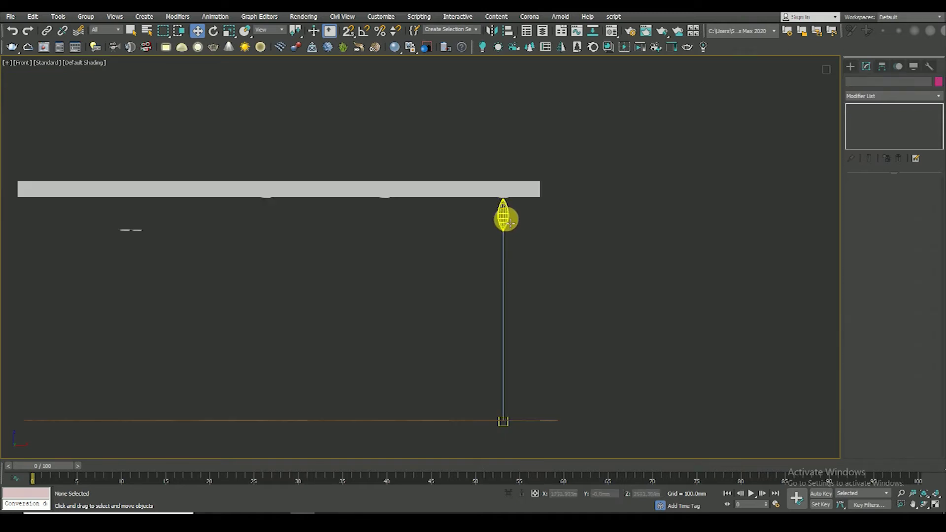
key(t)
key(F3)
key(F3)
scroll(502, 268, down, 3)
scroll(473, 277, down, 2)
scroll(481, 276, up, 4)
scroll(488, 284, up, 1)
scroll(549, 300, down, 2)
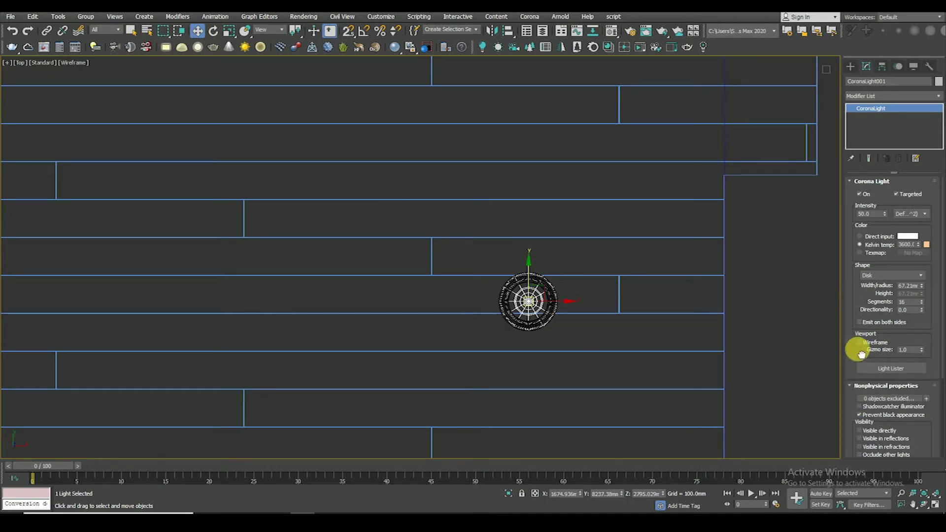
scroll(518, 324, down, 4)
scroll(507, 361, down, 2)
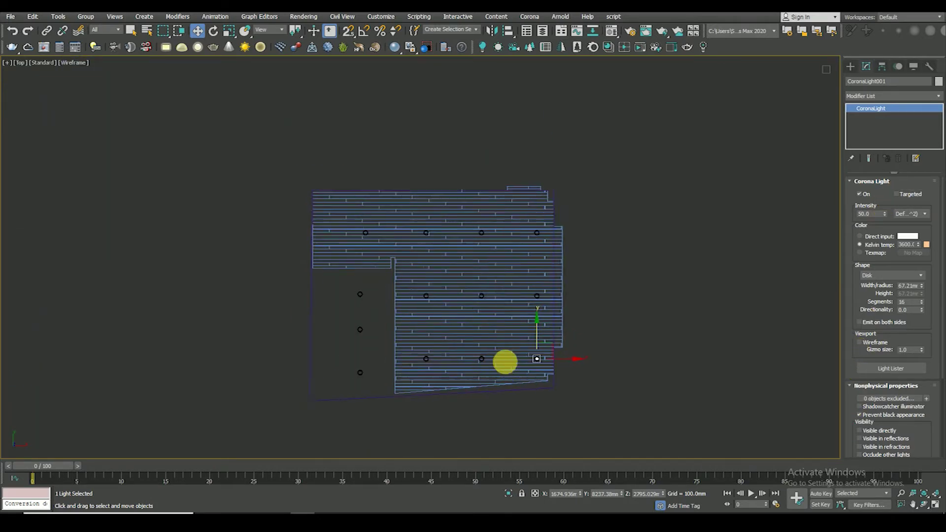
scroll(508, 364, up, 2)
Instance the light upward as CoronaLight002 over the next downlight circle
middle_drag(458, 338, 556, 343)
shift+drag(563, 347, 563, 169)
click(481, 309)
scroll(562, 232, up, 3)
scroll(542, 286, up, 5)
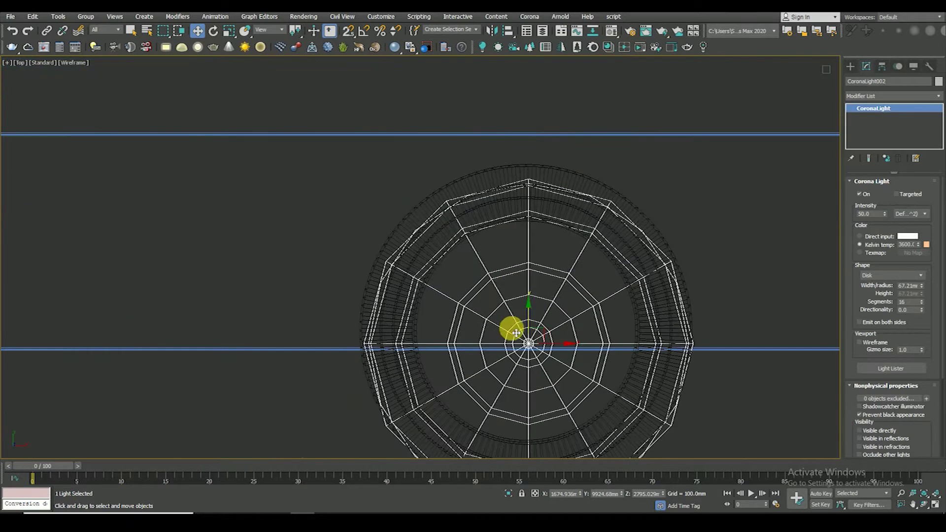
drag(533, 322, 550, 281)
scroll(547, 283, down, 5)
scroll(536, 293, down, 3)
Instance another copy, CoronaLight003, over the next circle up the column
middle_drag(521, 297, 533, 349)
shift+drag(549, 333, 551, 245)
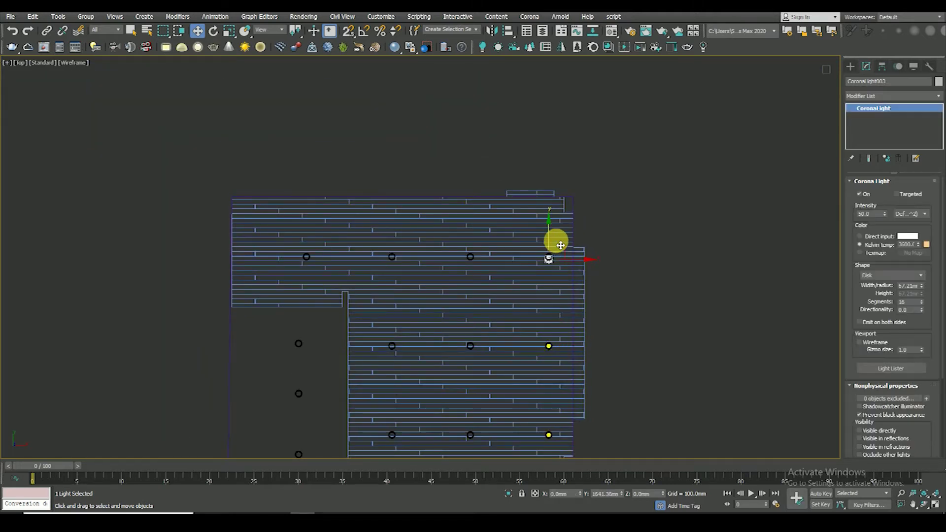
click(478, 303)
scroll(555, 244, up, 5)
scroll(552, 288, up, 3)
drag(552, 290, 557, 279)
scroll(561, 207, down, 6)
scroll(563, 169, down, 2)
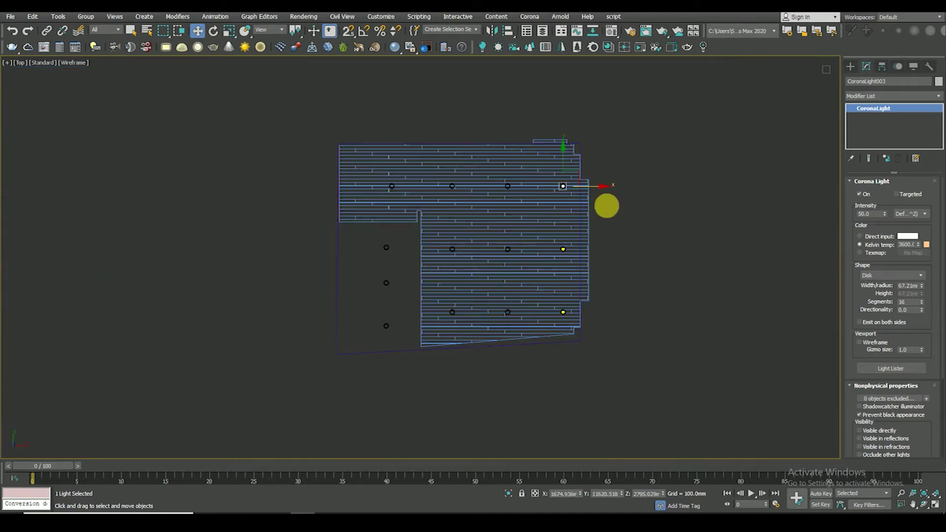
click(638, 229)
click(105, 30)
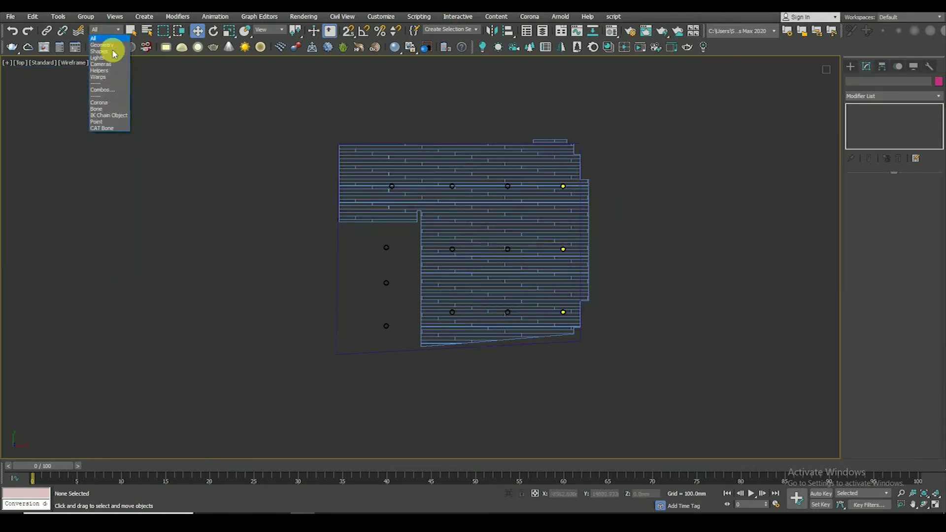
Filter selection to Lights and instance the three-light column sideways along X
click(97, 58)
drag(480, 132, 669, 429)
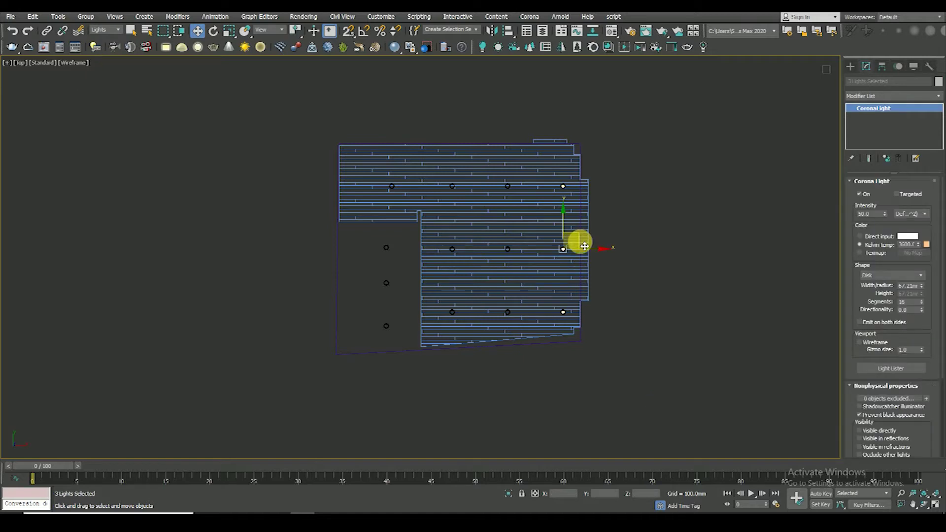
shift+drag(598, 253, 539, 253)
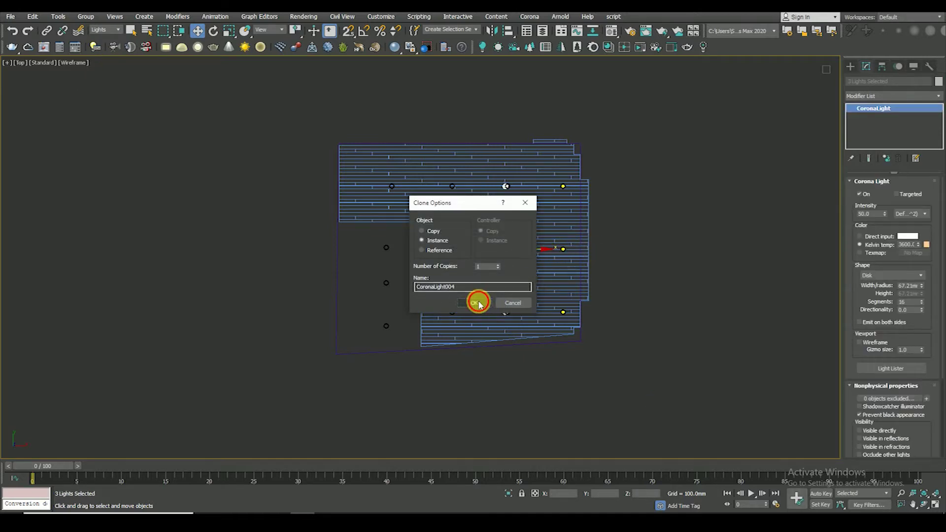
click(480, 301)
scroll(513, 257, up, 2)
scroll(514, 257, up, 5)
drag(495, 230, 519, 233)
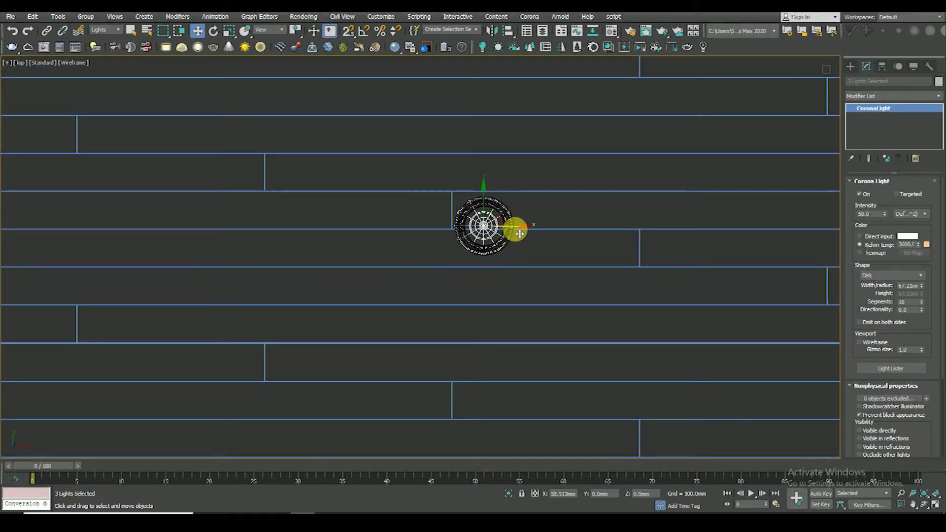
Instance another column of lights to the left, forming a three-by-three grid
scroll(521, 229, down, 6)
scroll(524, 233, down, 2)
drag(544, 236, 458, 241)
click(473, 298)
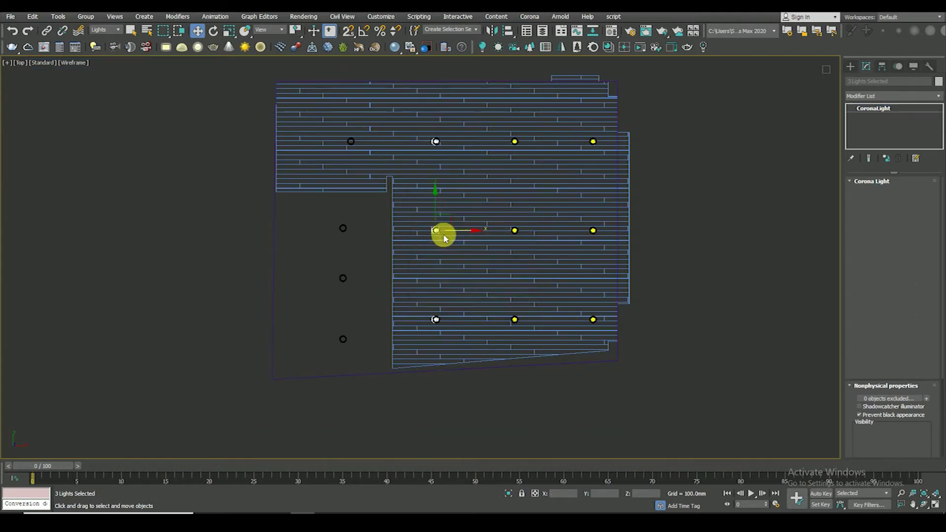
scroll(431, 228, up, 8)
scroll(427, 225, down, 2)
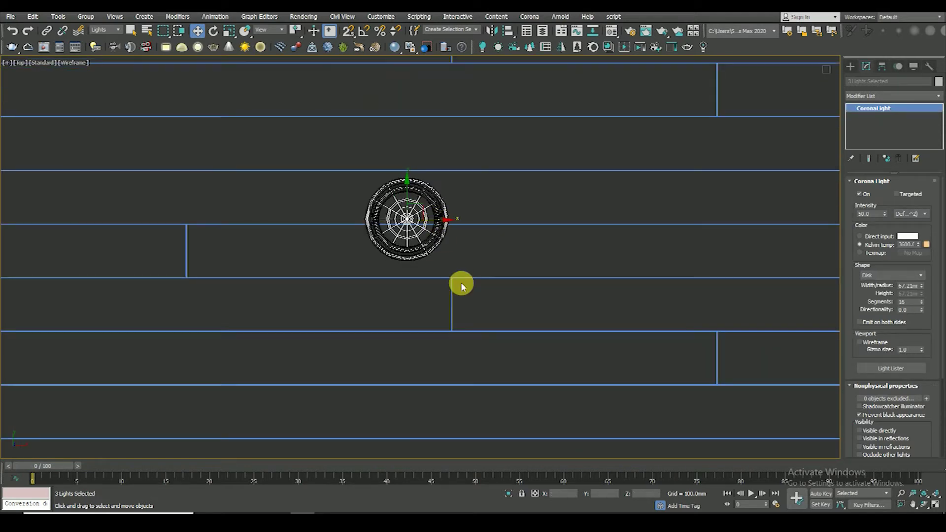
scroll(460, 279, down, 6)
scroll(443, 241, up, 3)
Instance a single top-row light leftward as CoronaLight010
click(495, 255)
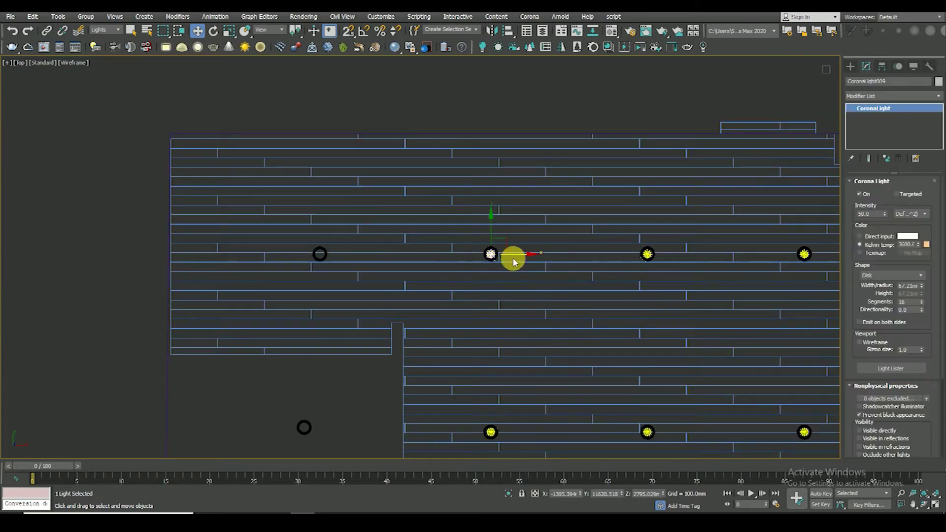
scroll(522, 260, up, 4)
scroll(537, 257, up, 3)
scroll(547, 256, down, 5)
shift+drag(554, 253, 220, 263)
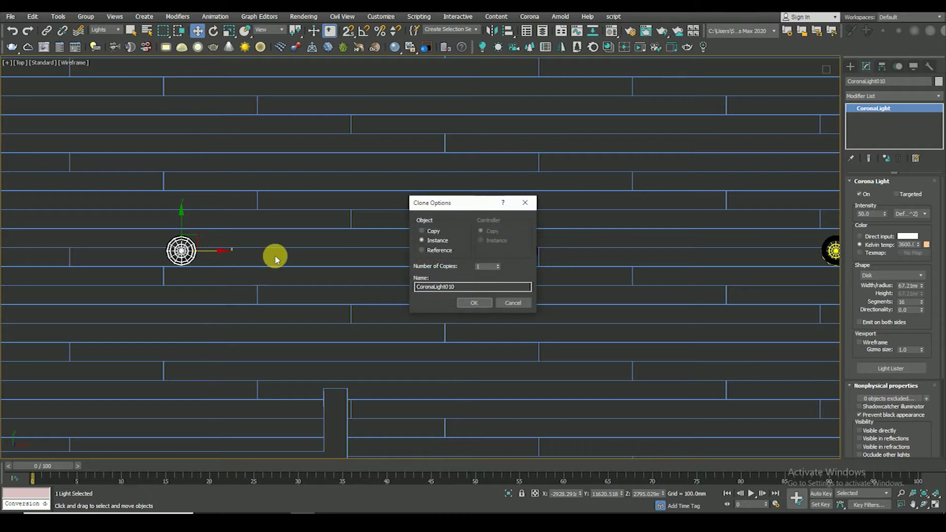
key(Return)
scroll(434, 230, down, 10)
mouse_move(434, 230)
alt+middle_down()
mouse_move(404, 219)
mouse_move(532, 397)
mouse_move(435, 302)
mouse_move(454, 307)
alt+middle_up()
click(532, 394)
scroll(443, 316, down, 5)
scroll(481, 273, up, 5)
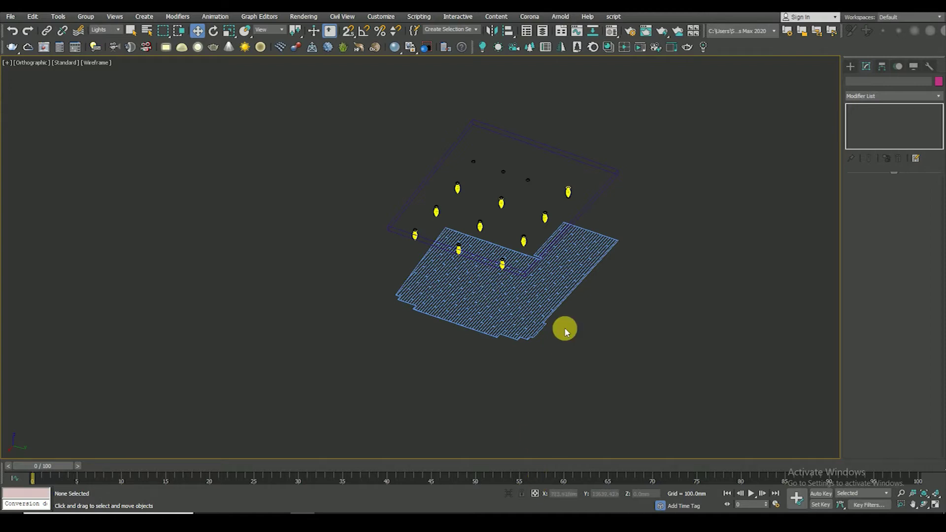
Unhide all hidden objects so the whole house is visible again
middle_drag(563, 327, 480, 333)
right_click(597, 205)
click(604, 201)
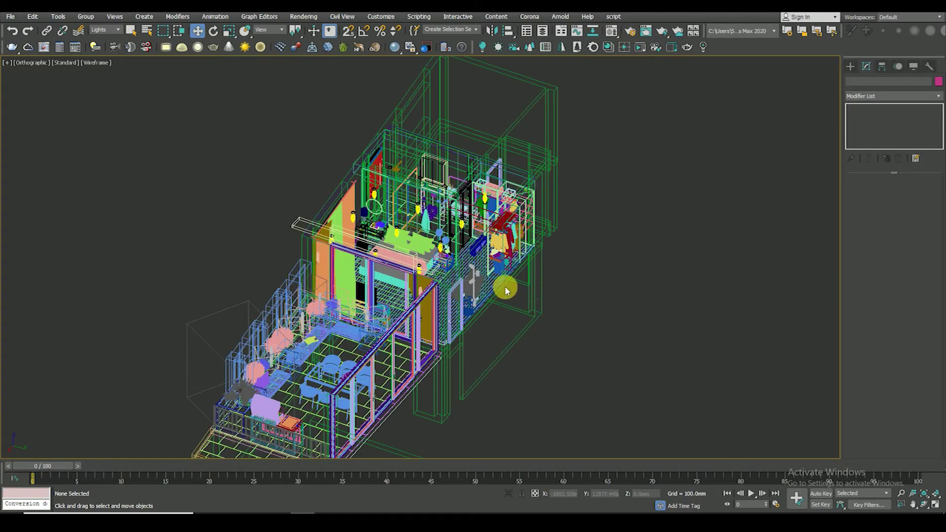
scroll(450, 263, up, 5)
scroll(450, 263, down, 5)
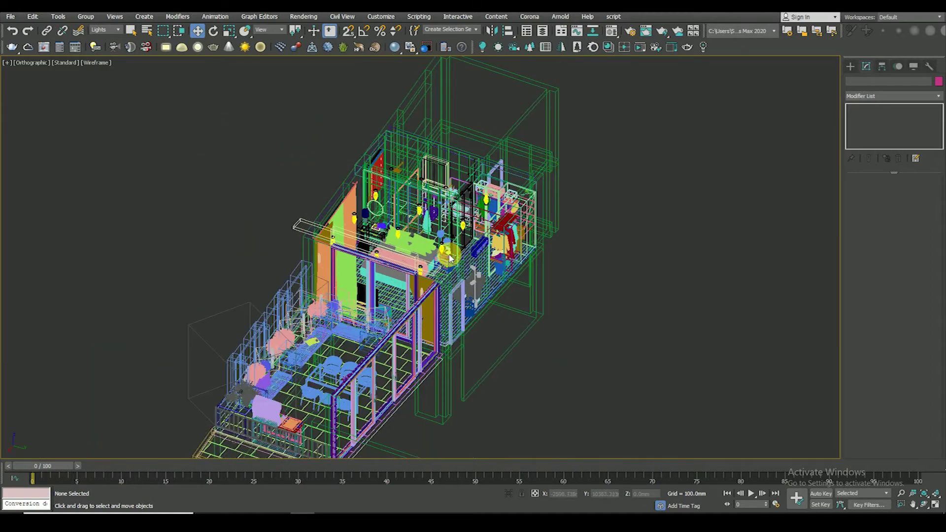
Restore the split layout with the camera view active, toggling its shading with F3
key(alt+w)
click(347, 108)
click(564, 196)
click(349, 92)
key(F3)
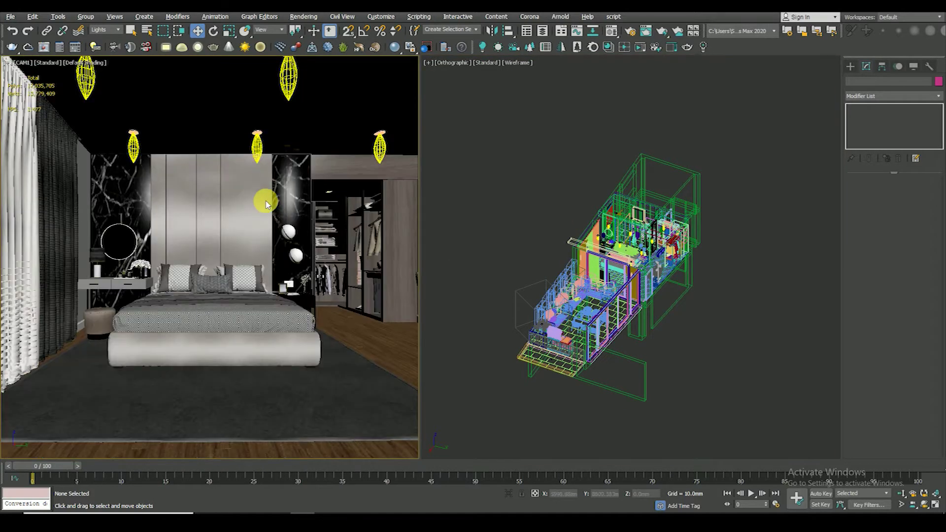
key(F3)
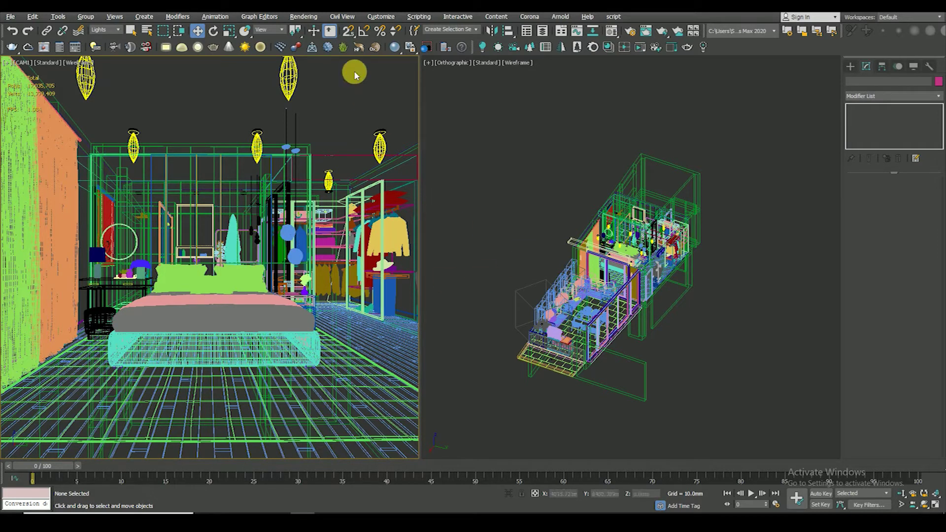
Look at the Rendering menu and dismiss it without choosing a command
click(303, 17)
click(567, 124)
scroll(601, 197, up, 5)
scroll(631, 227, up, 6)
scroll(647, 209, down, 10)
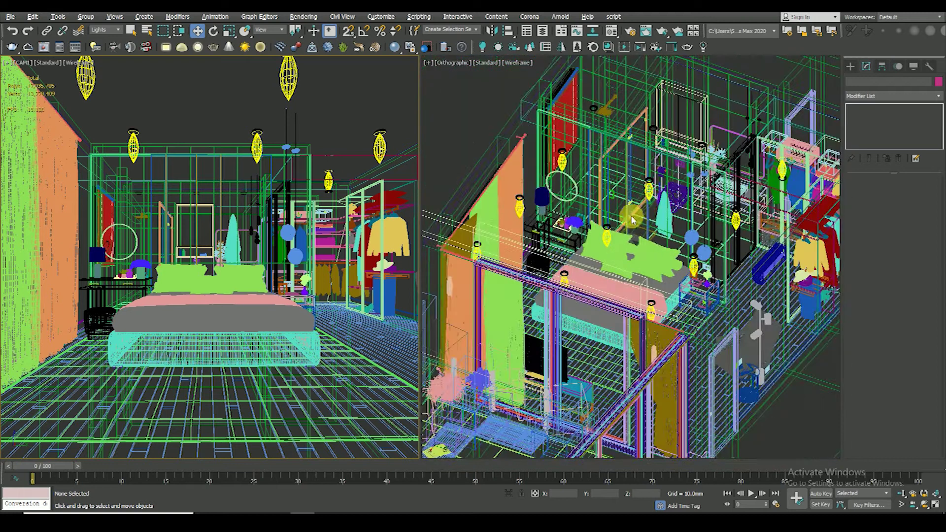
Open Render Setup on its Scene tab
click(303, 17)
click(332, 66)
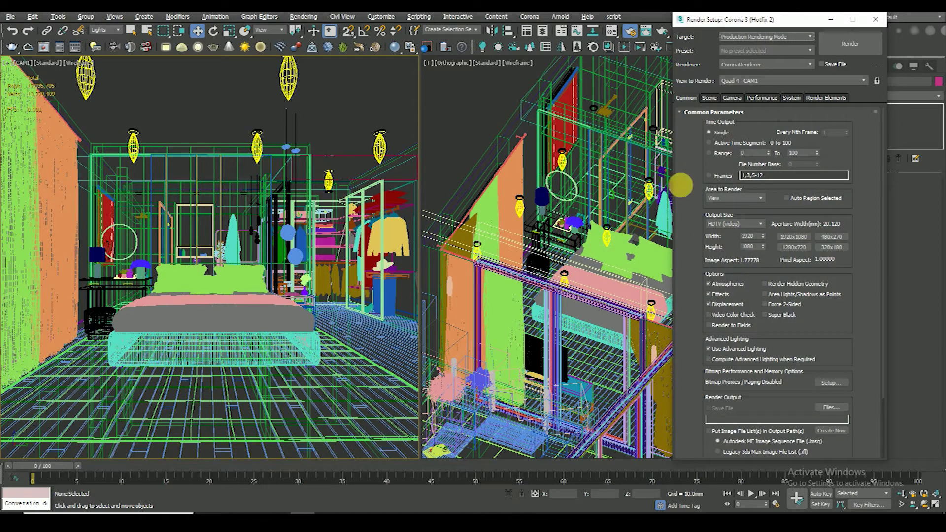
click(709, 98)
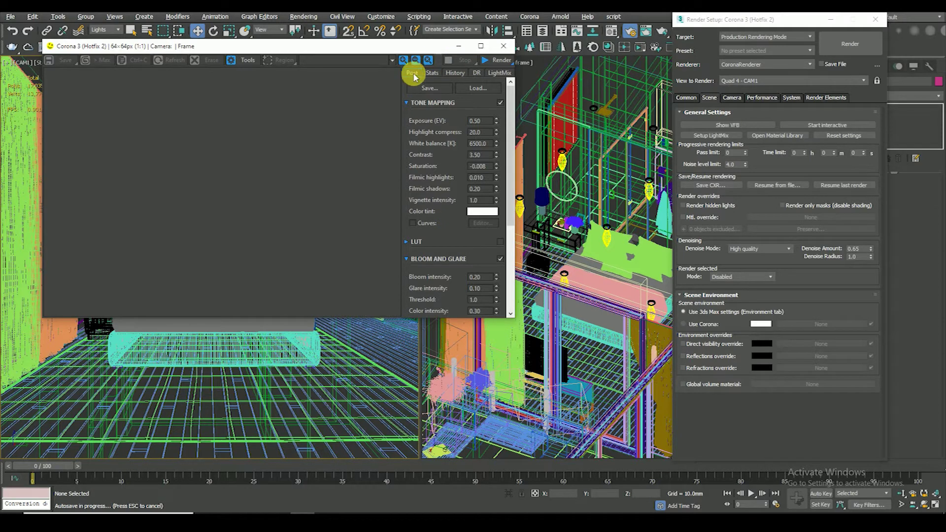
Cancel the autosave, close the Corona error message and move the render window aside
key(Escape)
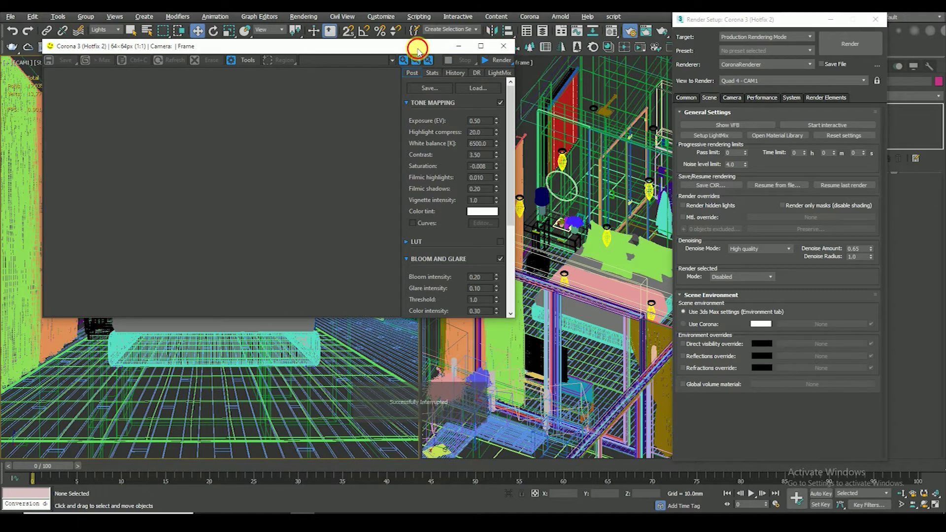
drag(417, 47, 543, 107)
drag(395, 106, 329, 161)
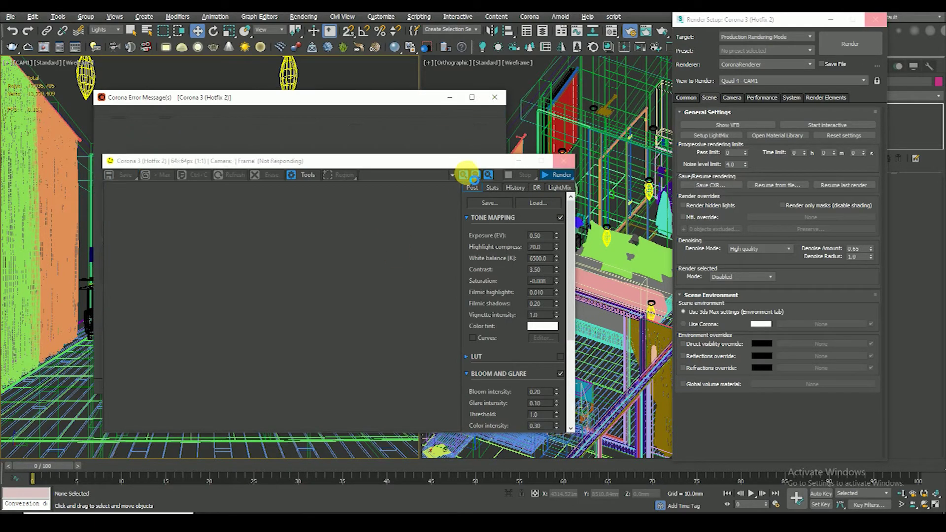
click(485, 127)
drag(481, 161, 434, 145)
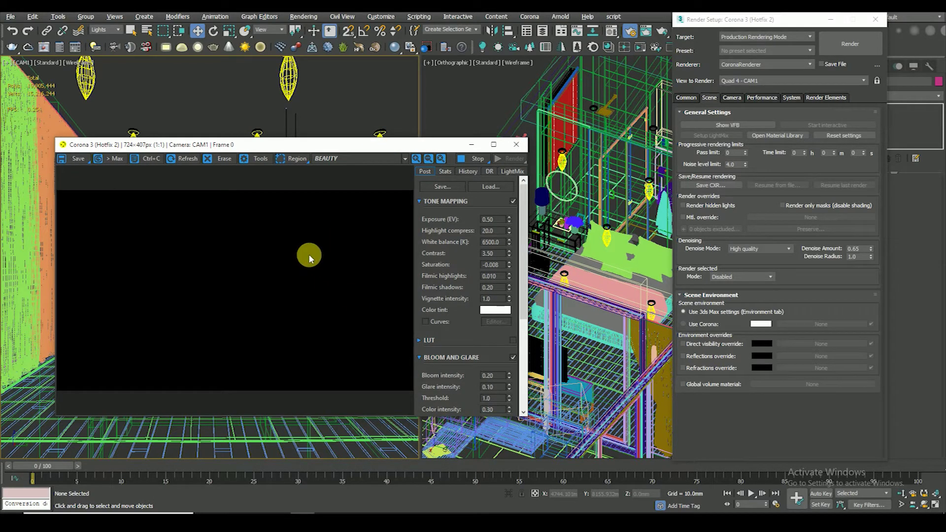
Minimize the render settings and reposition the render preview window
click(830, 19)
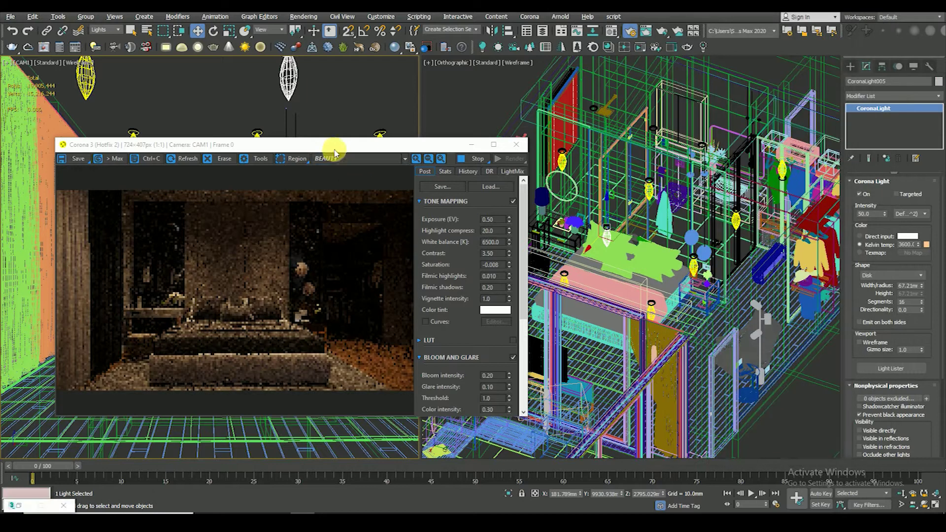
drag(334, 148, 367, 147)
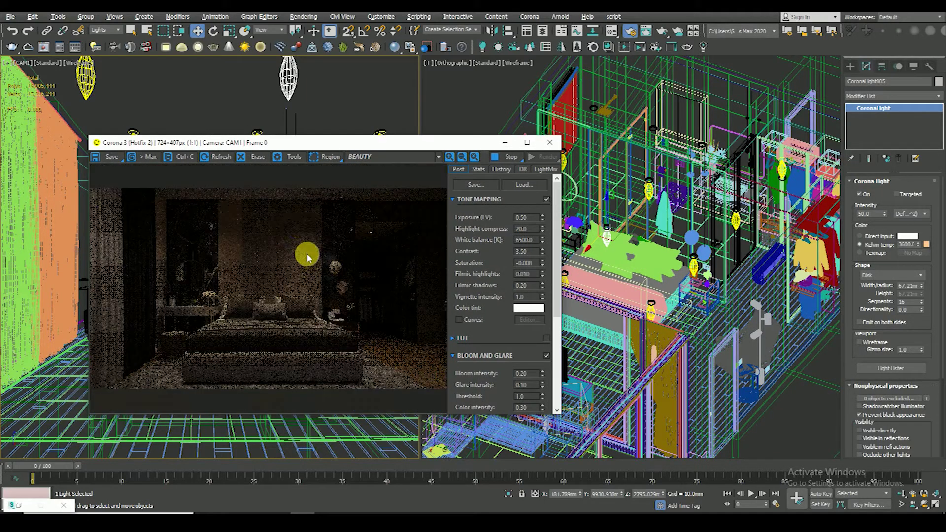
scroll(299, 224, up, 1)
drag(310, 147, 272, 132)
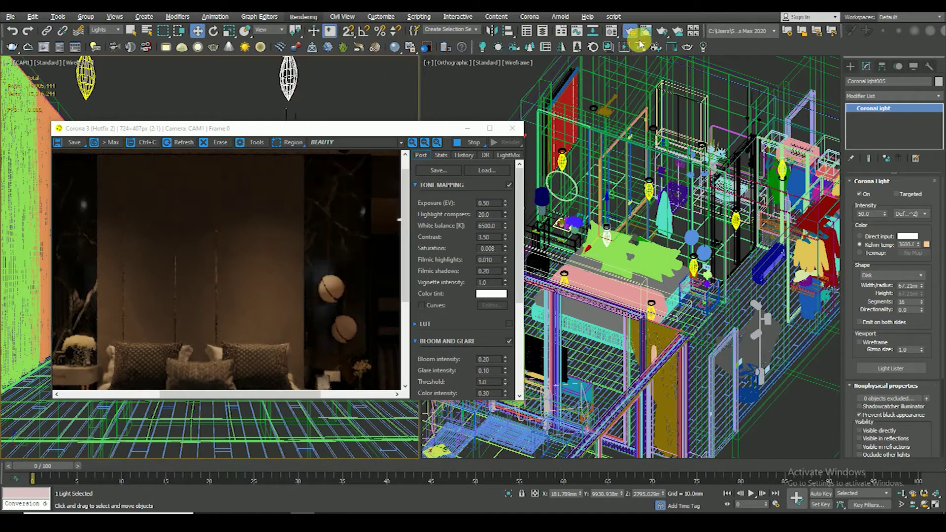
Review Render Setup's Common, Performance and Scene tabs, then close it
click(631, 33)
click(654, 103)
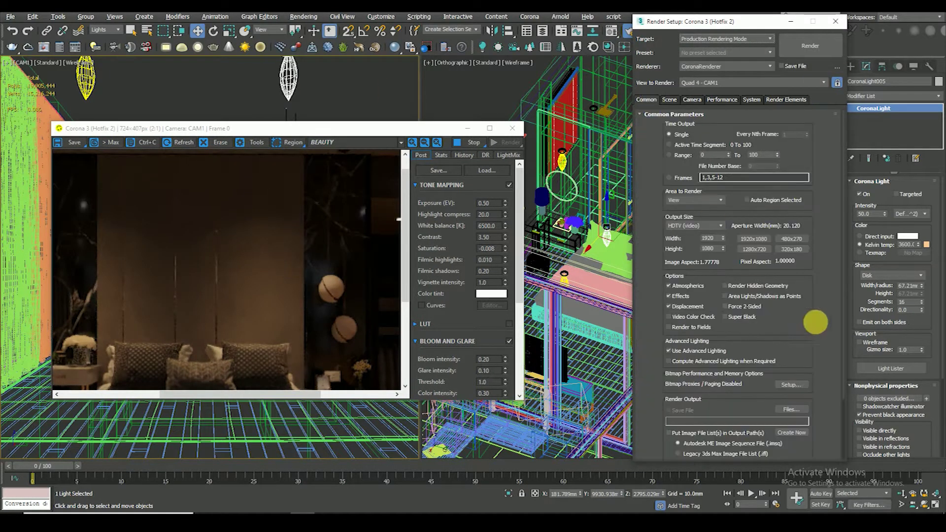
click(722, 99)
click(747, 251)
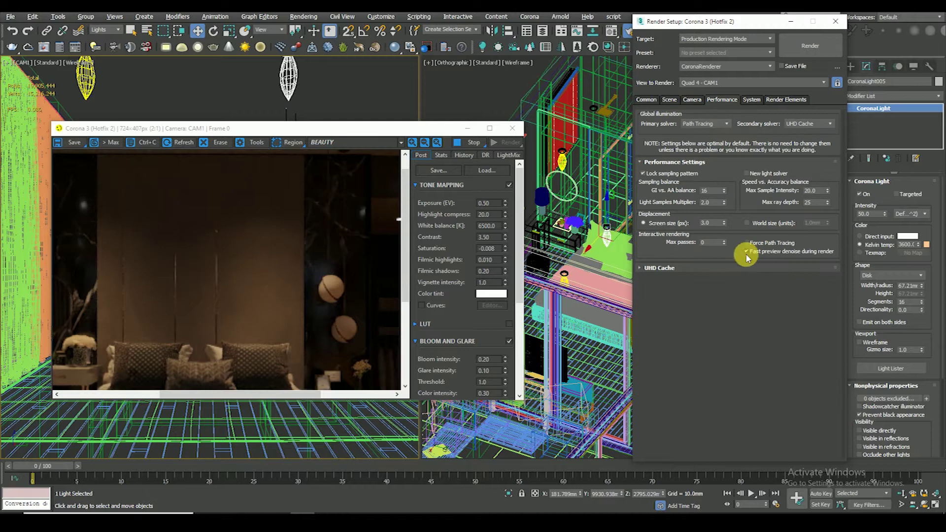
click(669, 99)
click(836, 21)
Set VFB exposure to 2.0 and CoronaLight intensity to 100, then deselect the light
double_click(486, 203)
text(2)
key(Return)
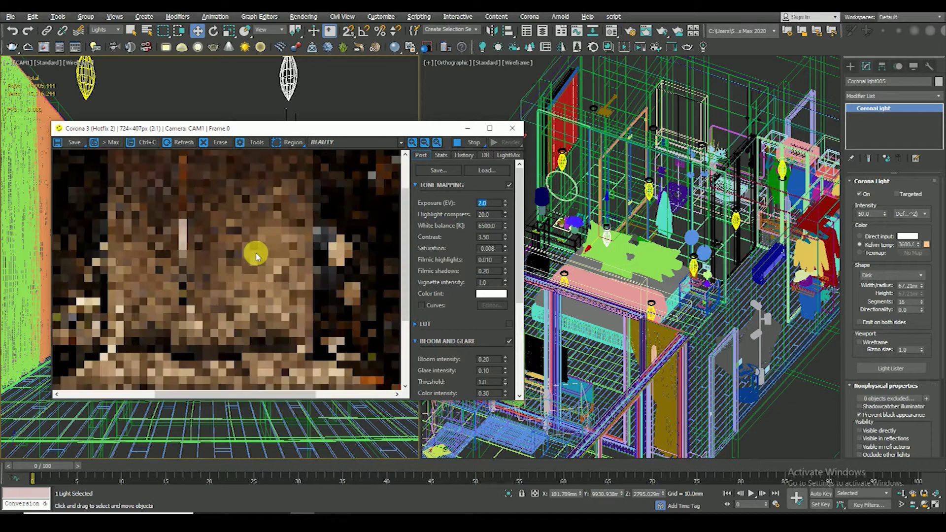
double_click(871, 213)
text(100)
key(Return)
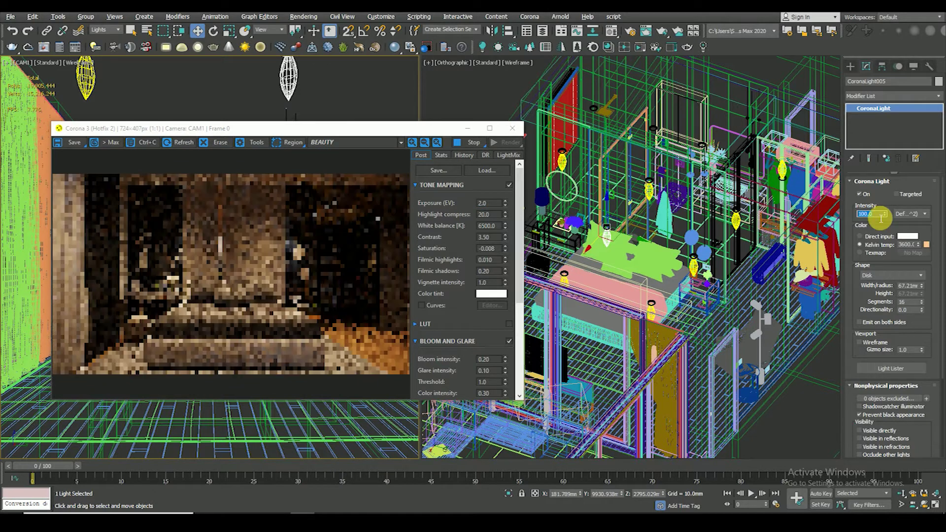
click(316, 226)
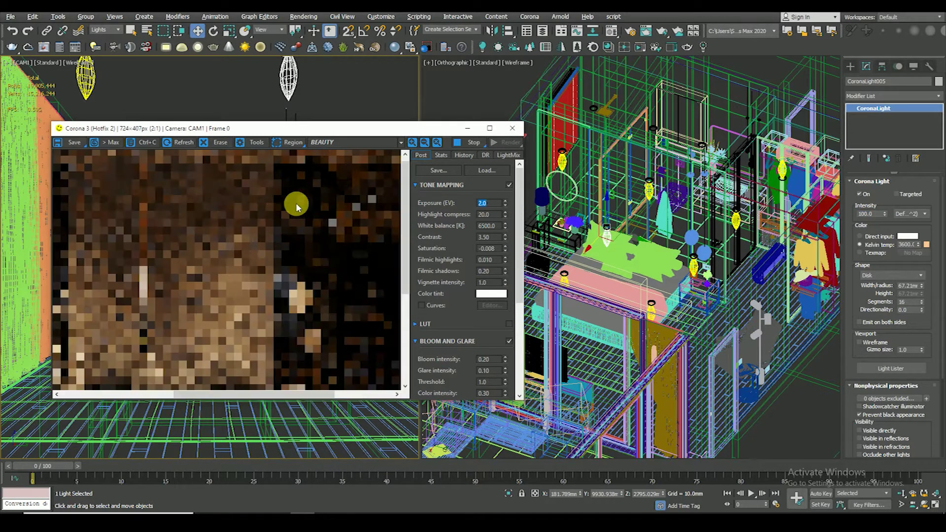
click(241, 89)
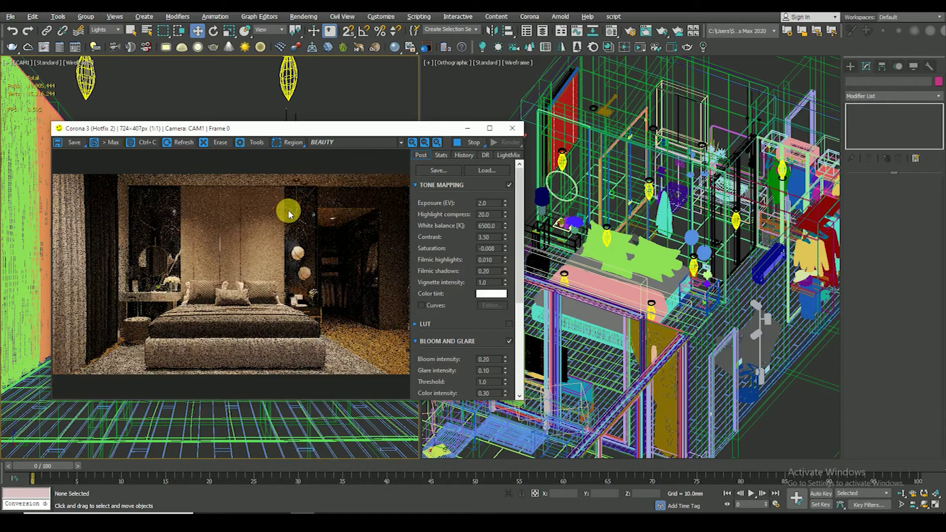
Give CoronaLight005 a radius of 80, then 100, and a 4500 K colour temperature
scroll(274, 224, up, 1)
scroll(274, 224, down, 1)
click(298, 113)
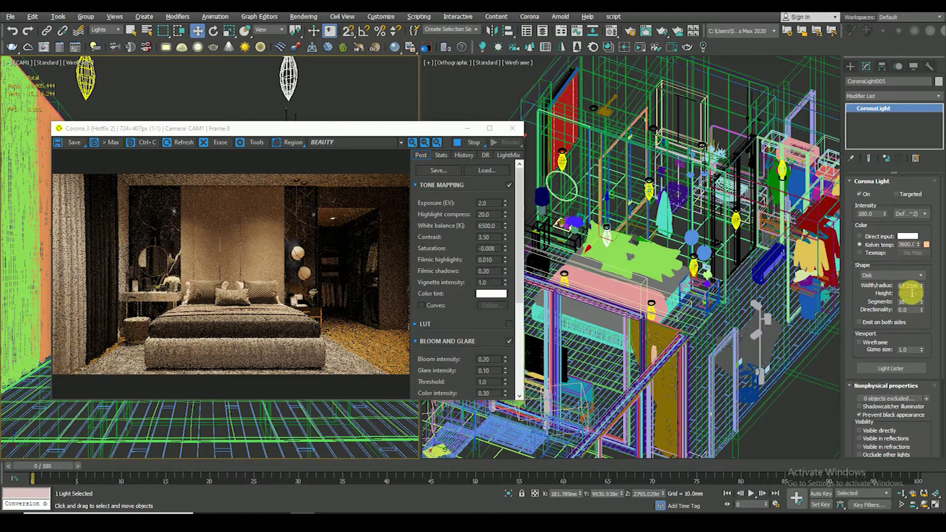
text(80)
key(Return)
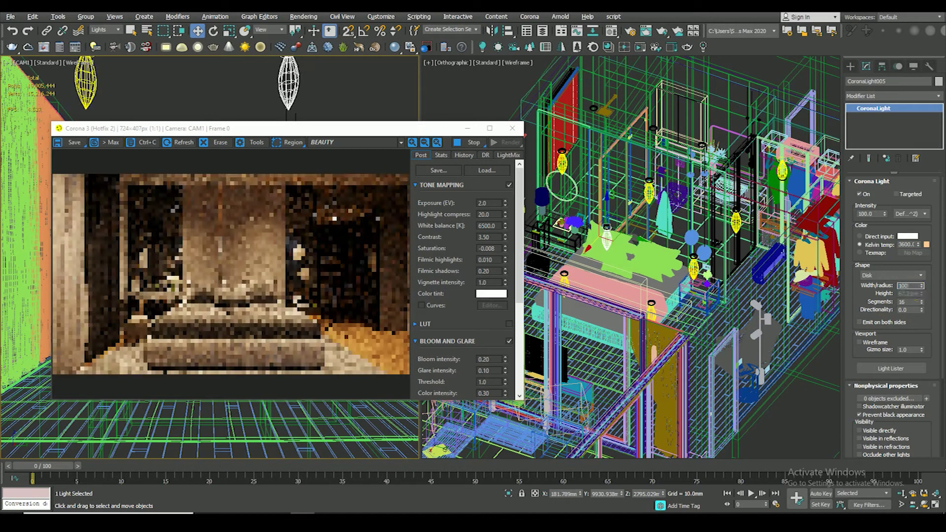
key(Return)
click(913, 288)
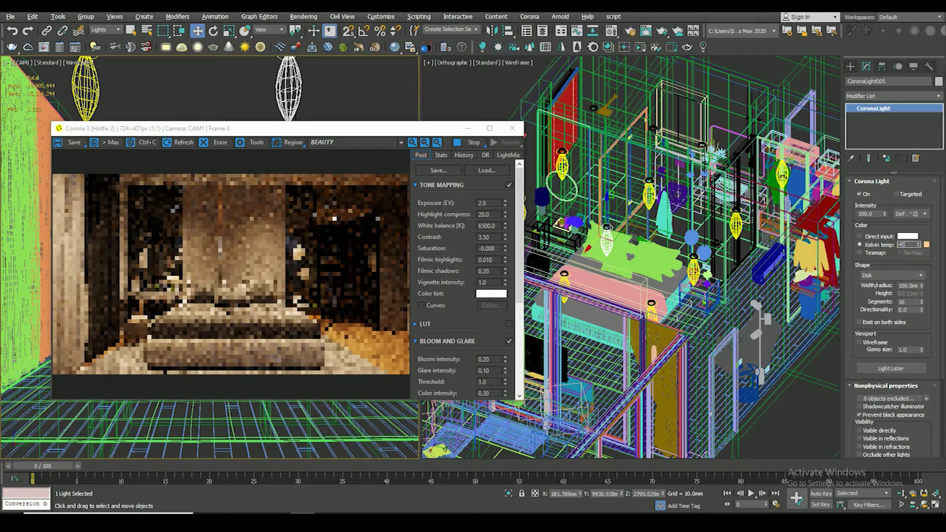
text(00)
click(904, 252)
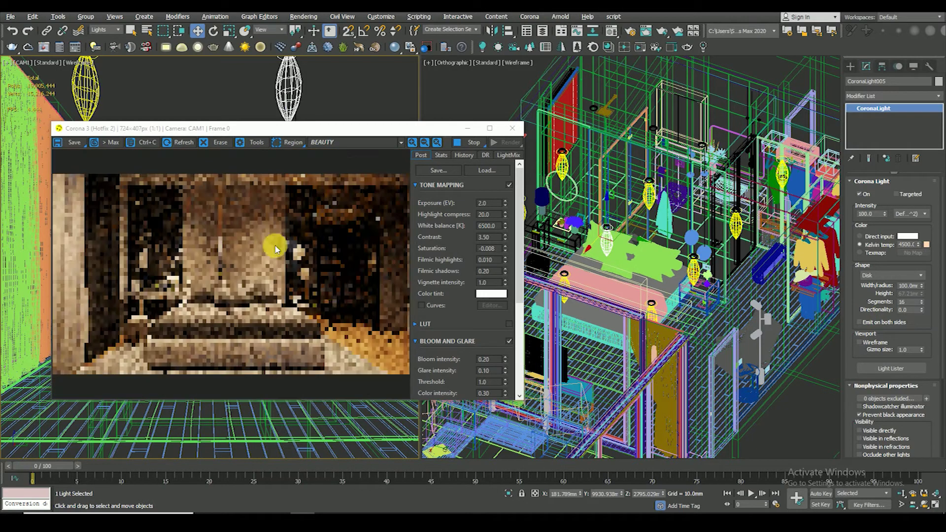
Reduce the light's radius to 70 mm
scroll(265, 236, up, 1)
scroll(264, 236, down, 1)
double_click(911, 286)
text(70)
key(Return)
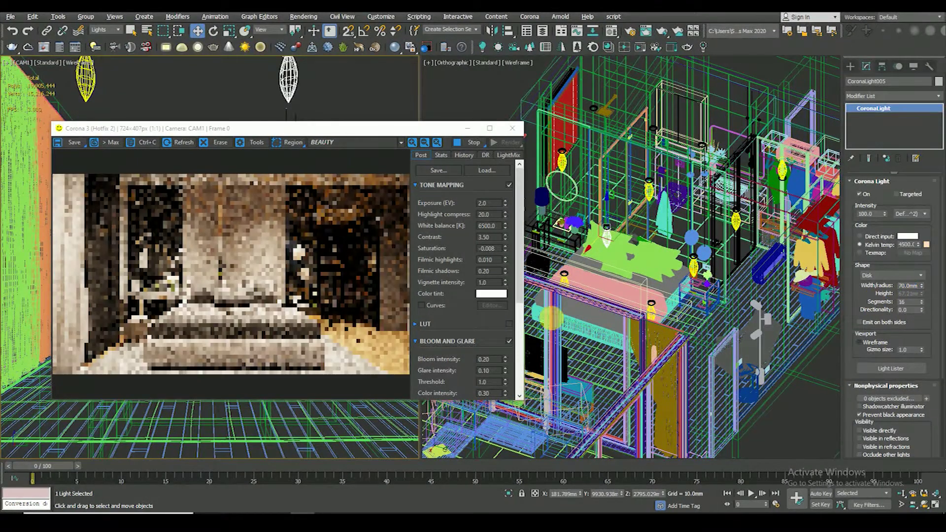
Turn the right viewport into a zoomed-extents Top view and deselect the light
drag(363, 130, 252, 146)
key(t)
key(z)
scroll(679, 212, down, 5)
scroll(678, 212, down, 4)
click(583, 209)
scroll(625, 214, up, 3)
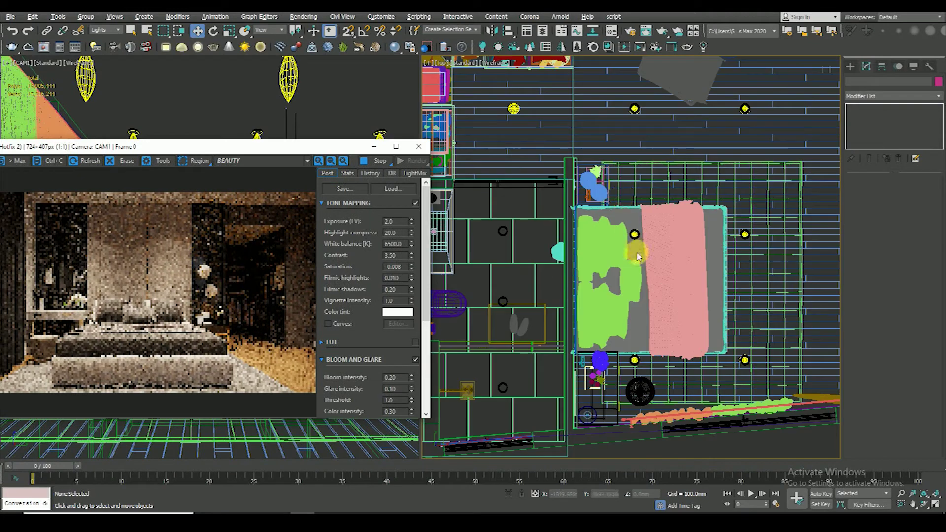
Shift the two bedside lights slightly in the Top view, then deselect them
drag(660, 375, 632, 302)
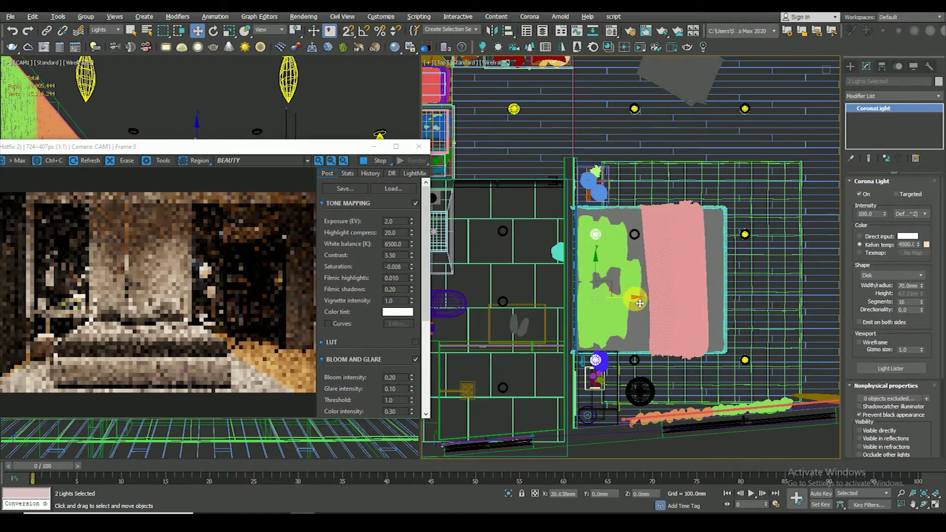
mouse_move(168, 147)
mouse_down()
mouse_move(259, 241)
mouse_move(239, 148)
mouse_up()
click(623, 136)
middle_drag(624, 136, 656, 196)
Zoom the Top view, select the two bedside lights, then only CoronaLight005
scroll(631, 202, down, 2)
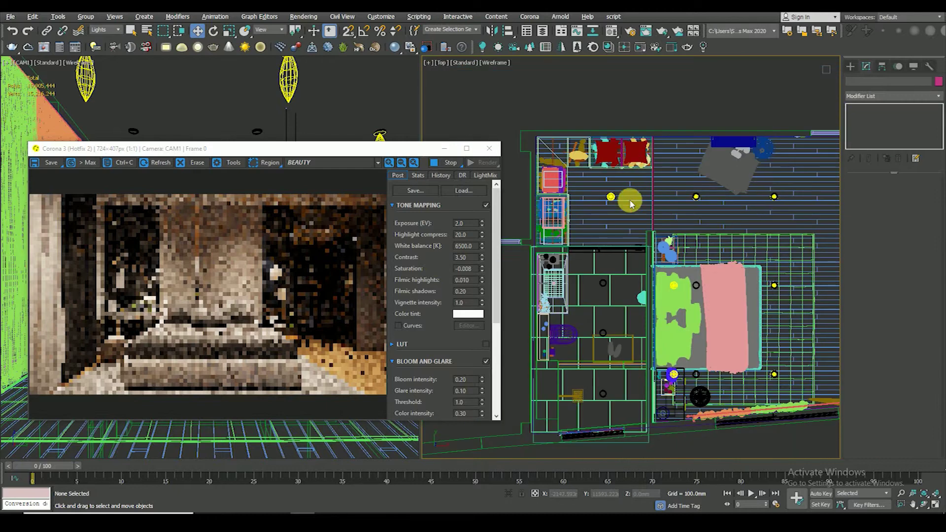
scroll(203, 217, up, 1)
scroll(248, 217, up, 1)
scroll(244, 204, down, 1)
scroll(269, 216, up, 1)
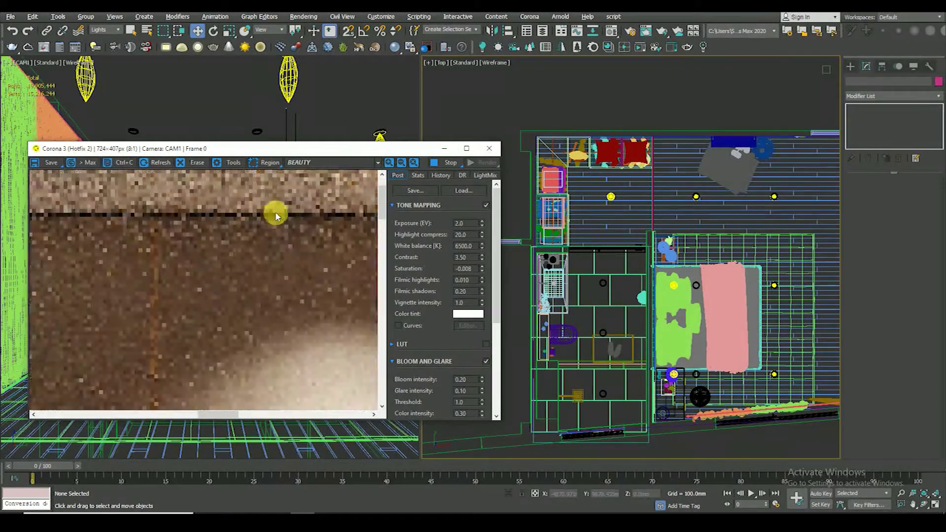
scroll(275, 223, down, 2)
scroll(624, 311, up, 1)
scroll(606, 285, up, 1)
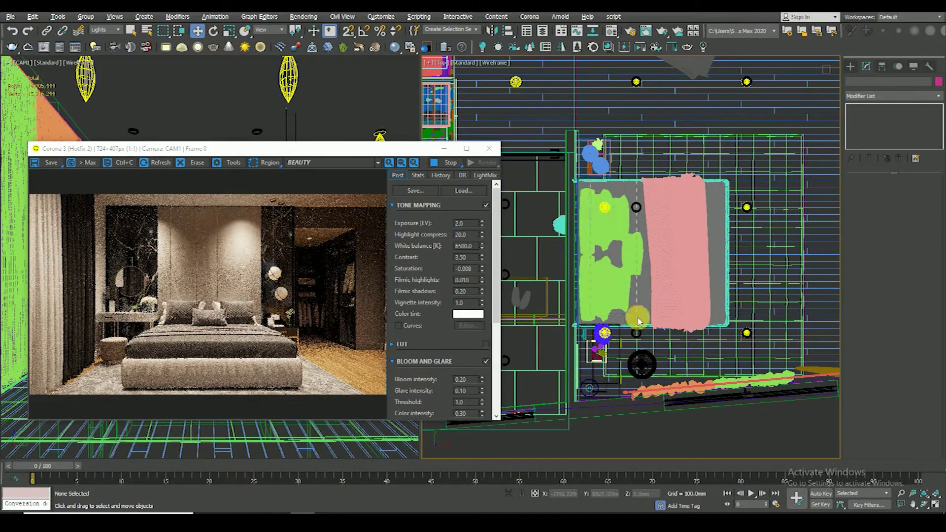
click(636, 333)
click(747, 207)
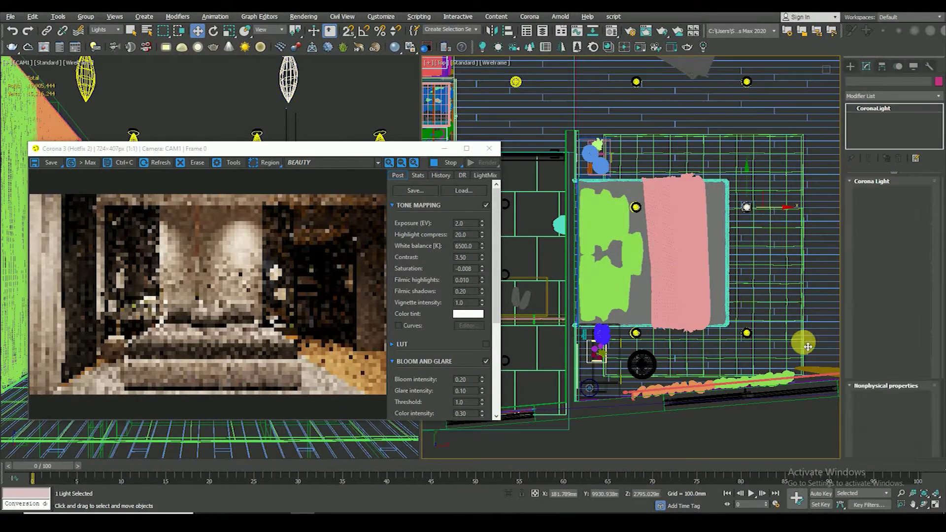
drag(249, 148, 236, 109)
Open CoronaLight005's IES profile picker and bring the ies folder window forward
scroll(882, 344, down, 3)
click(897, 402)
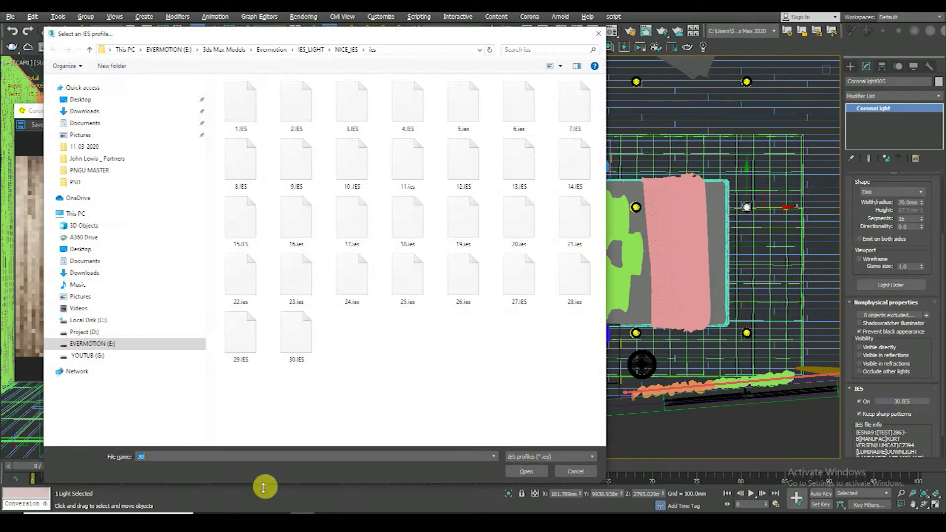
click(271, 391)
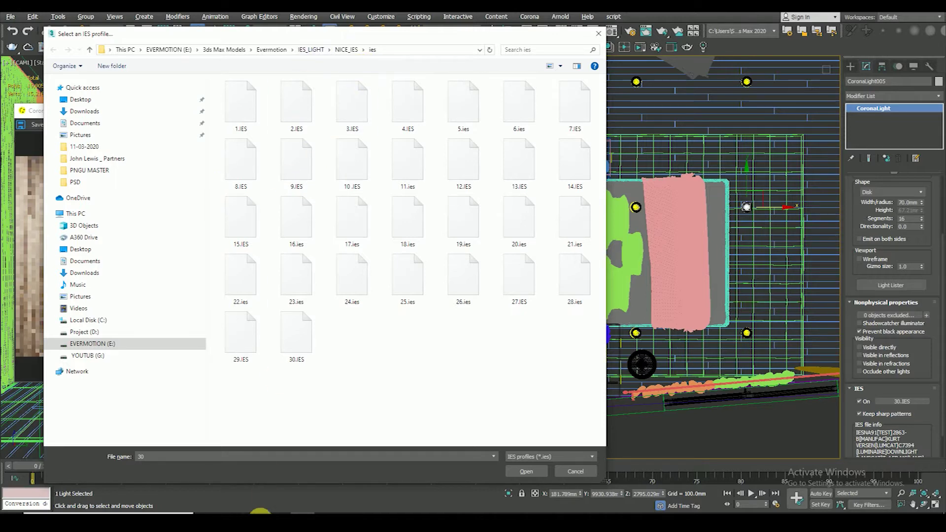
click(232, 485)
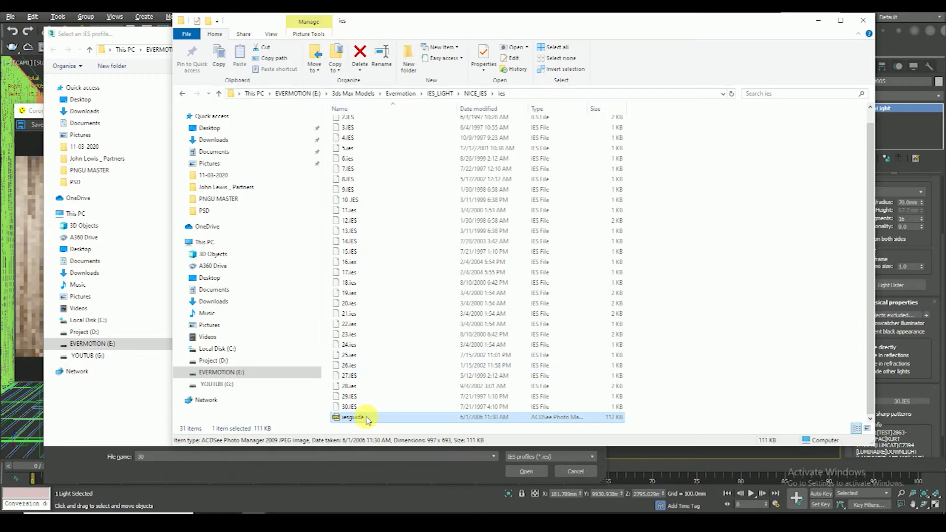
View the iesguide beam-shape chart in ACDSee, then close it and the folder
double_click(365, 417)
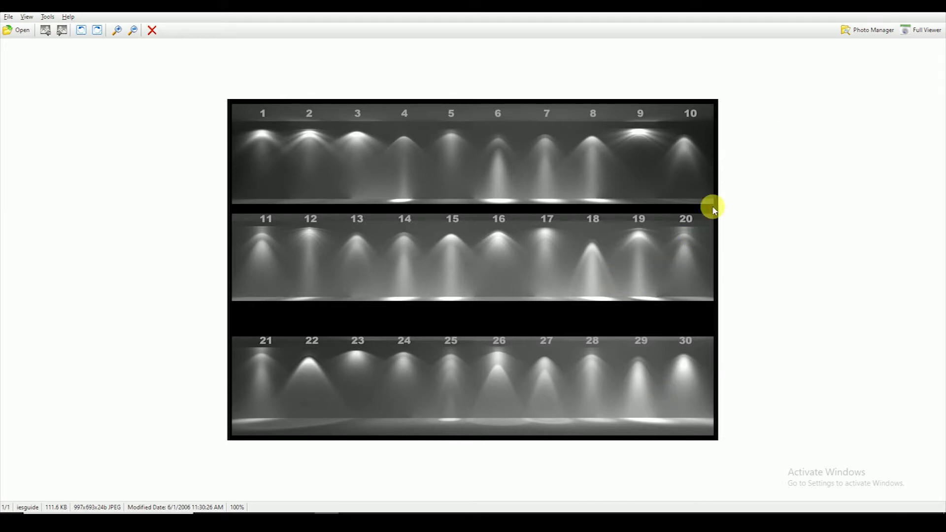
key(Escape)
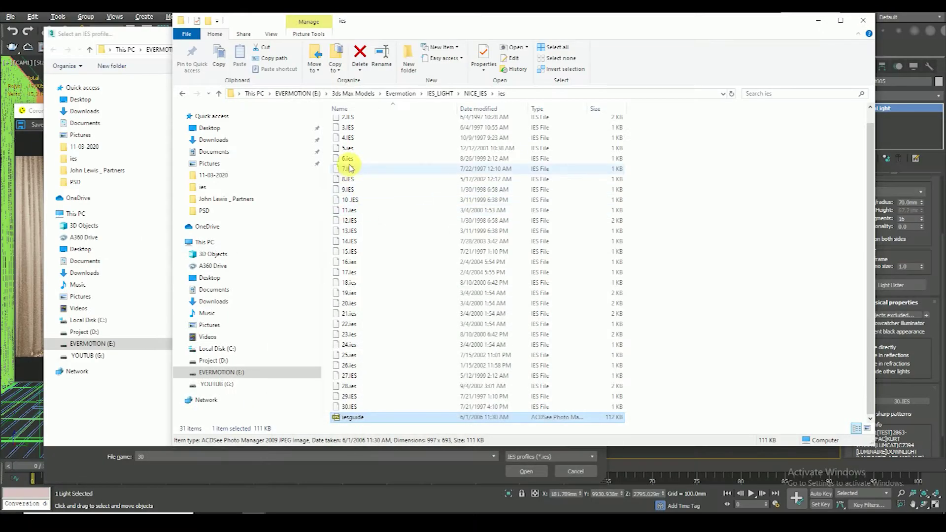
click(132, 34)
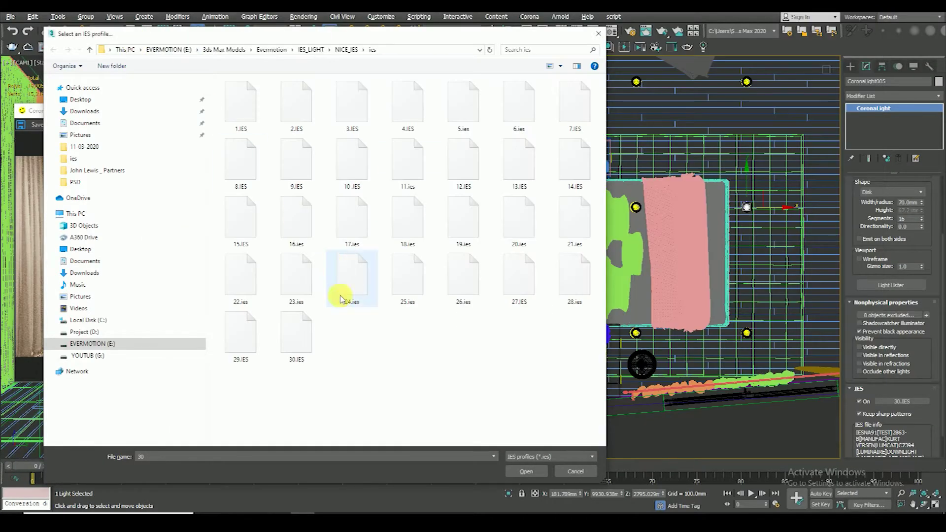
Load the 17.ies profile into the light and switch windows
click(358, 221)
click(525, 472)
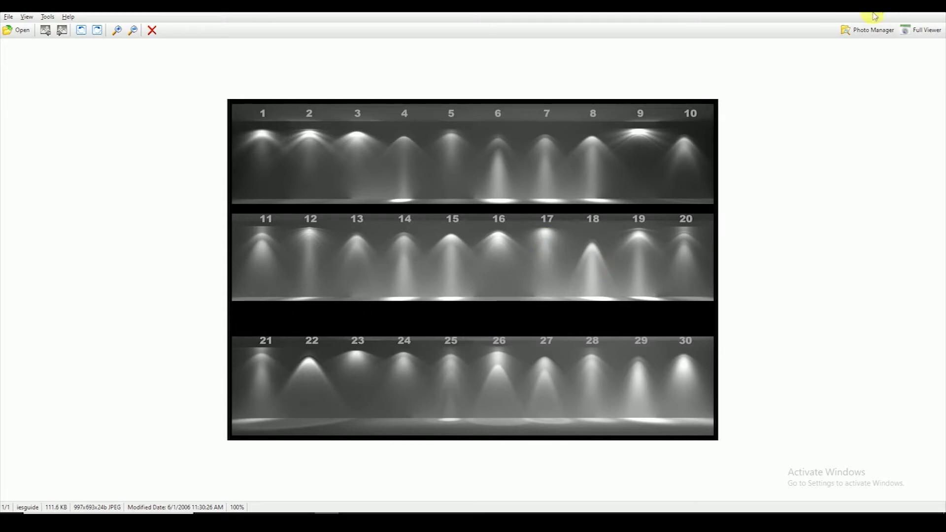
key(alt+Tab)
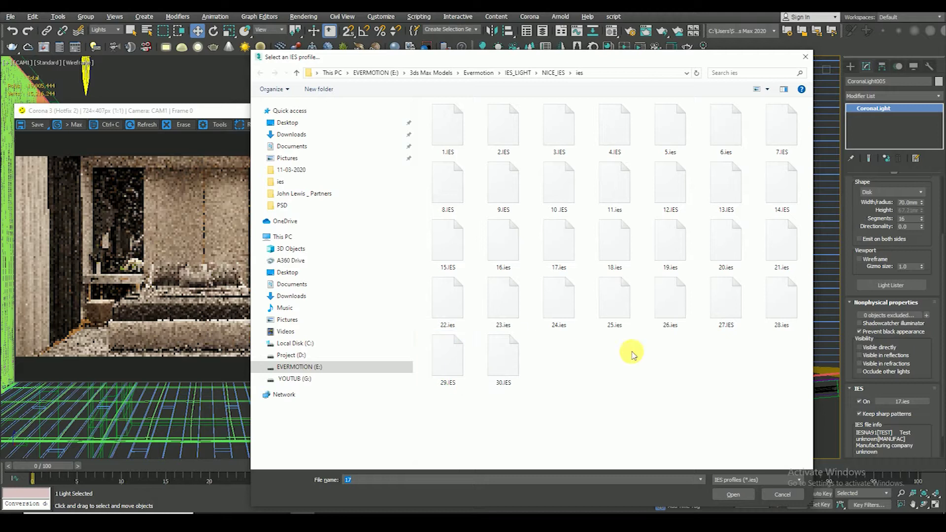
Load the 28.ies profile into CoronaLight005
double_click(780, 302)
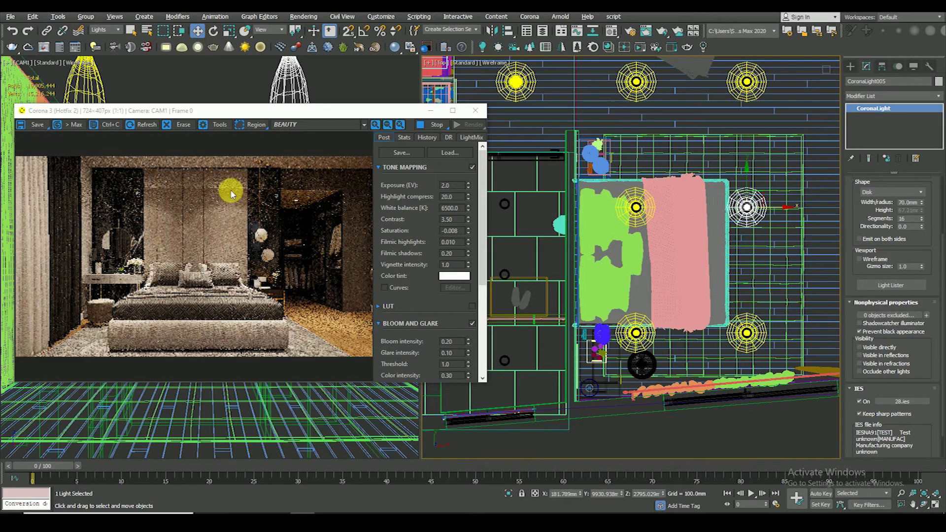
scroll(228, 206, up, 1)
scroll(345, 285, down, 1)
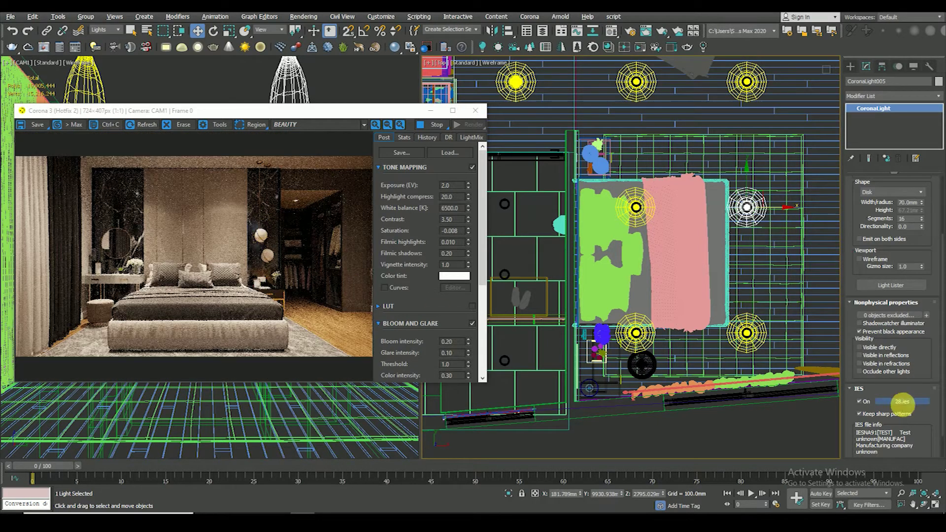
Switch the light back to the 17.ies profile and zoom around the refreshed render
click(902, 402)
click(560, 240)
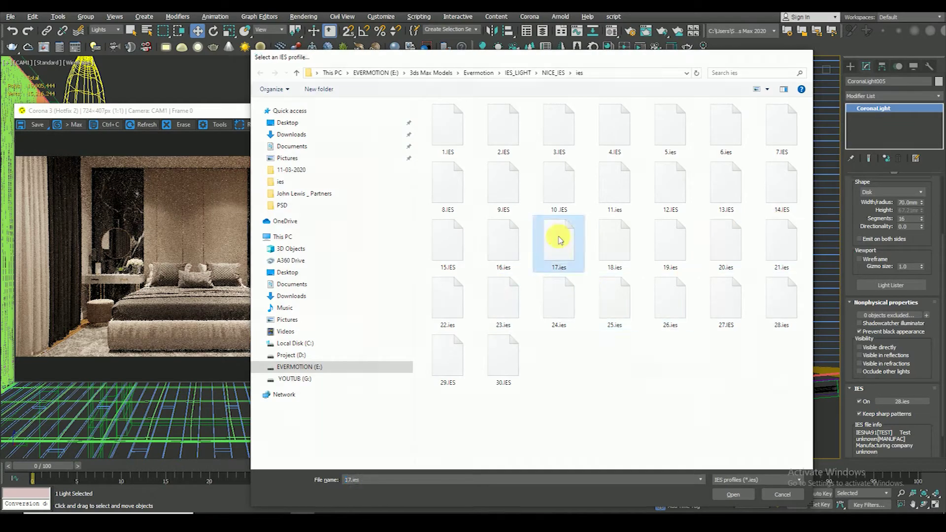
double_click(560, 240)
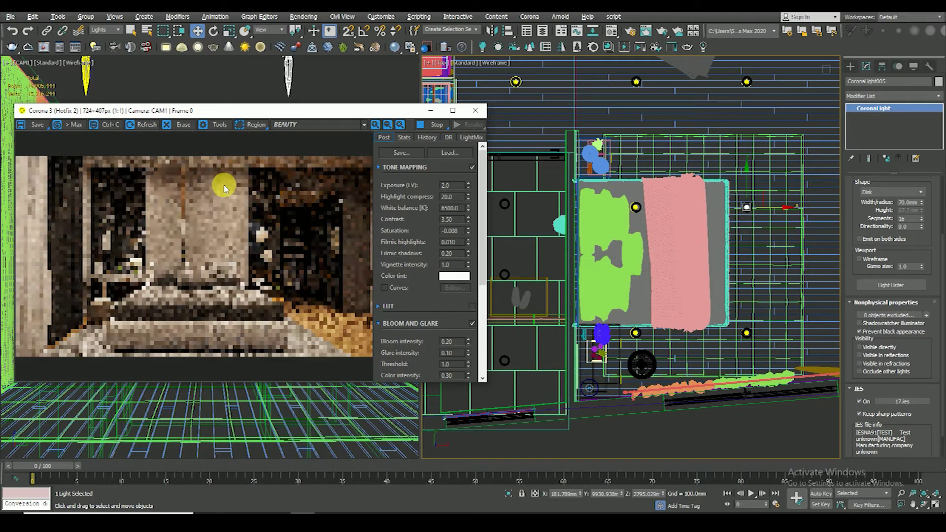
scroll(296, 194, up, 1)
scroll(300, 198, down, 1)
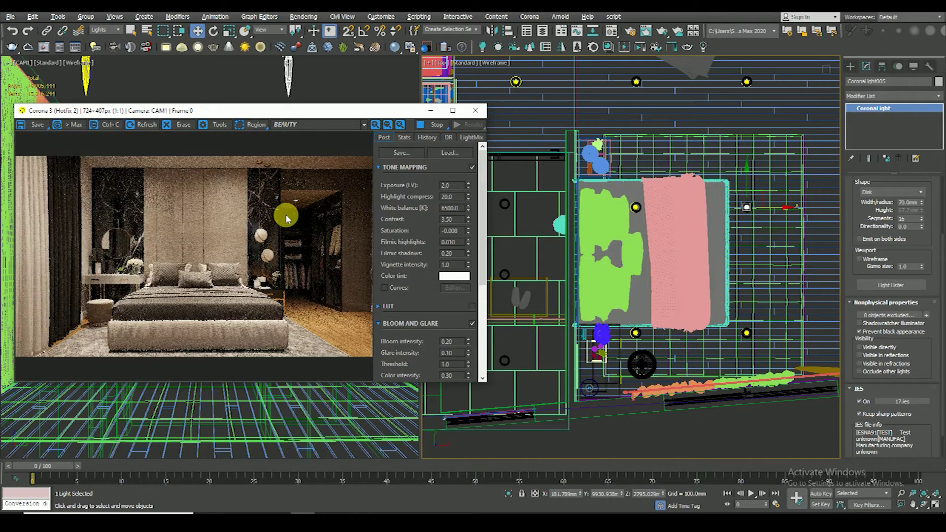
scroll(169, 245, up, 1)
scroll(245, 202, up, 1)
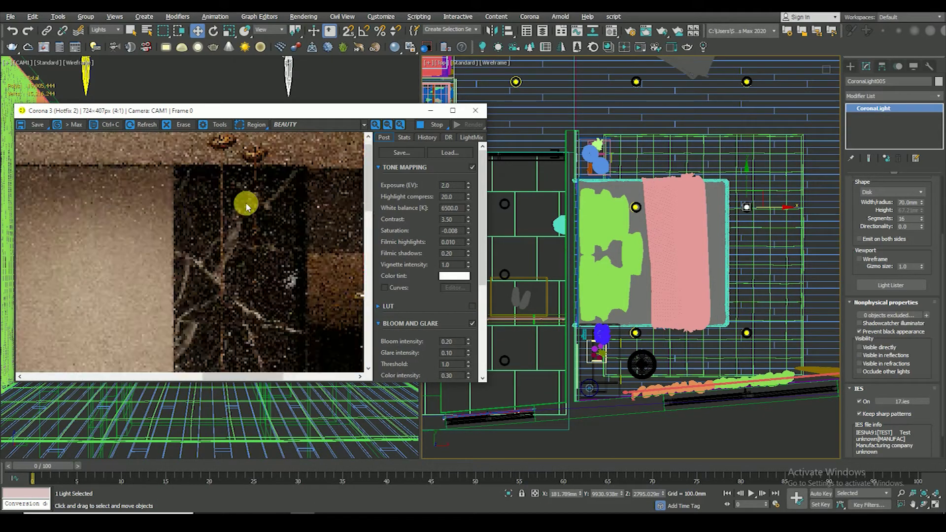
Enable the VFB LUT and choose the Kim_Amlan graphic_02 preset
scroll(262, 232, down, 2)
scroll(84, 253, up, 1)
scroll(85, 253, down, 1)
scroll(192, 261, up, 1)
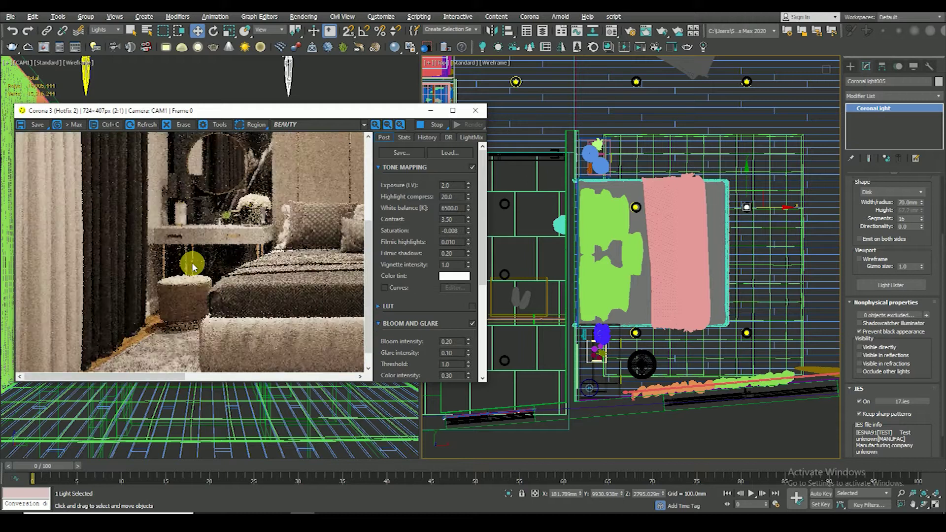
scroll(192, 261, down, 1)
scroll(302, 296, up, 1)
scroll(302, 295, down, 1)
click(394, 307)
click(472, 306)
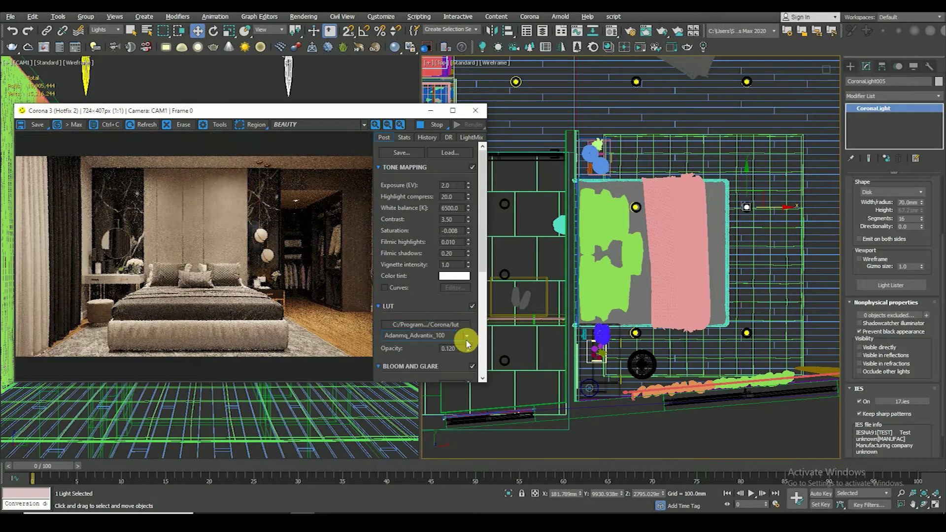
click(466, 335)
scroll(454, 444, down, 5)
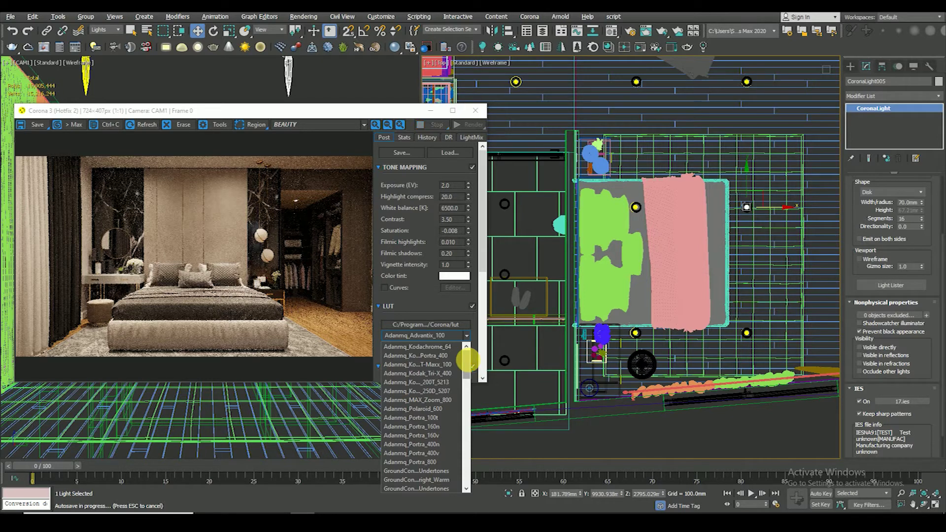
drag(465, 369, 463, 476)
click(428, 361)
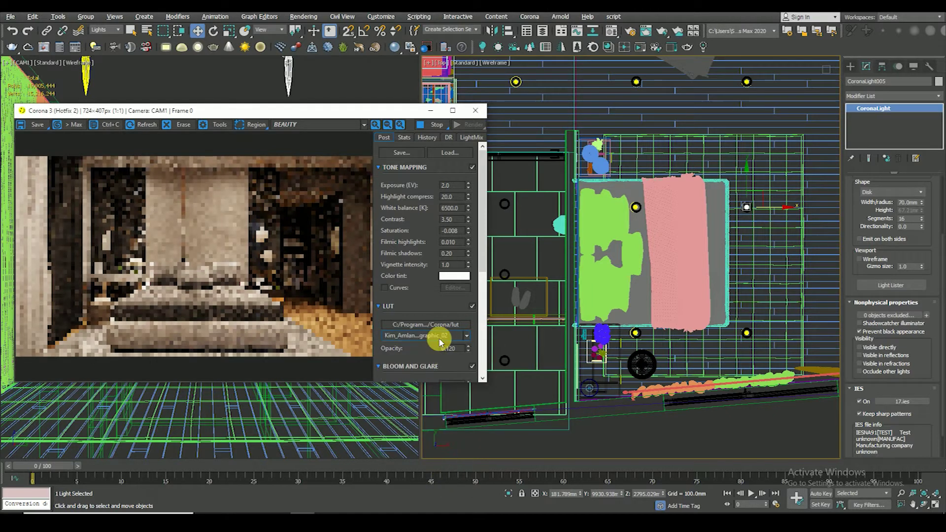
Set LUT opacity 0.5, contrast 1.0, highlight compress 2.0, exposure 1.5; minimize the VFB
click(455, 349)
text(0.5)
key(Return)
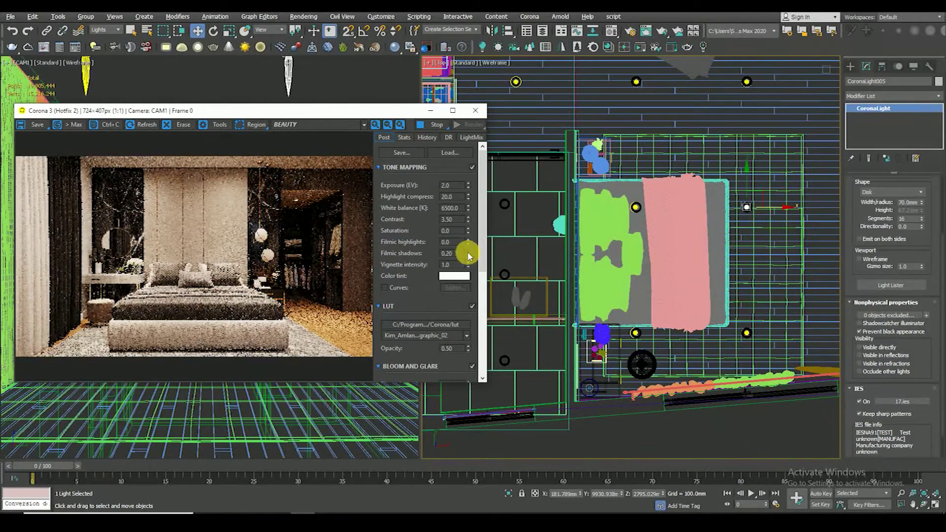
right_click(468, 219)
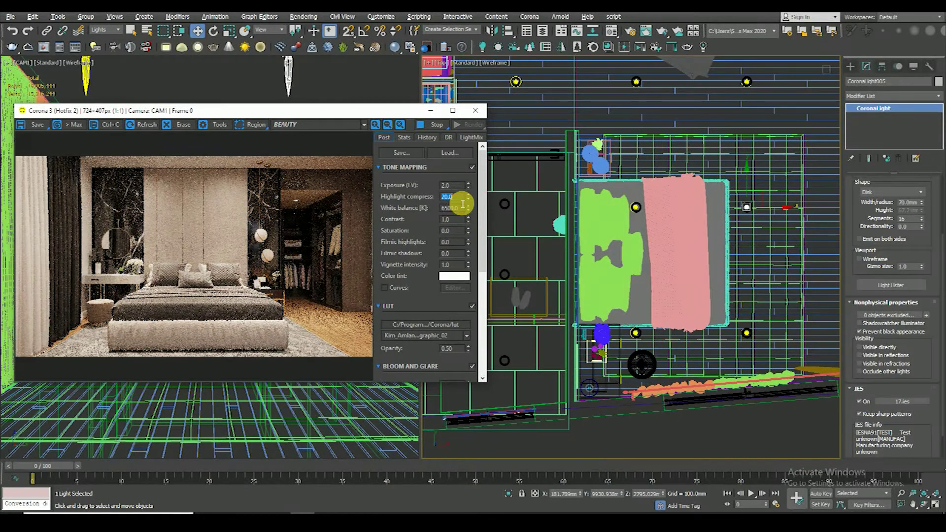
text(2)
key(Return)
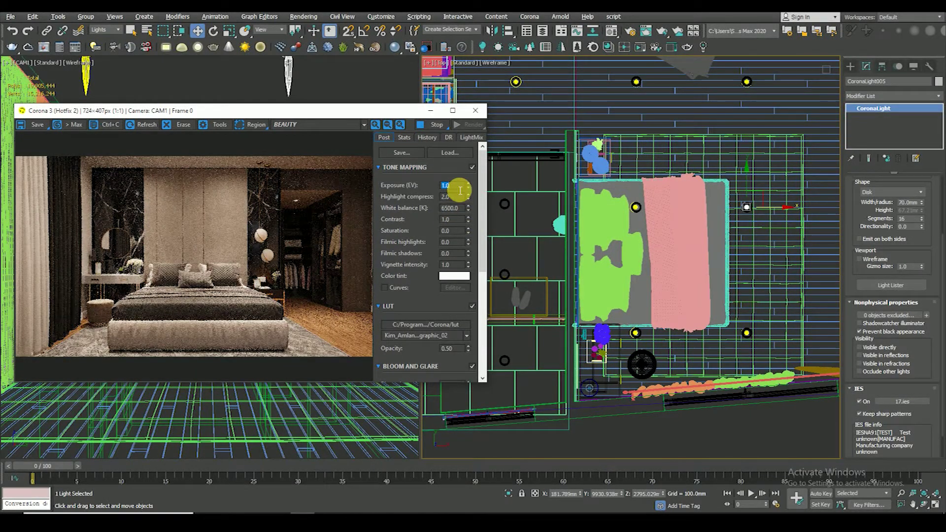
text(.5)
key(Return)
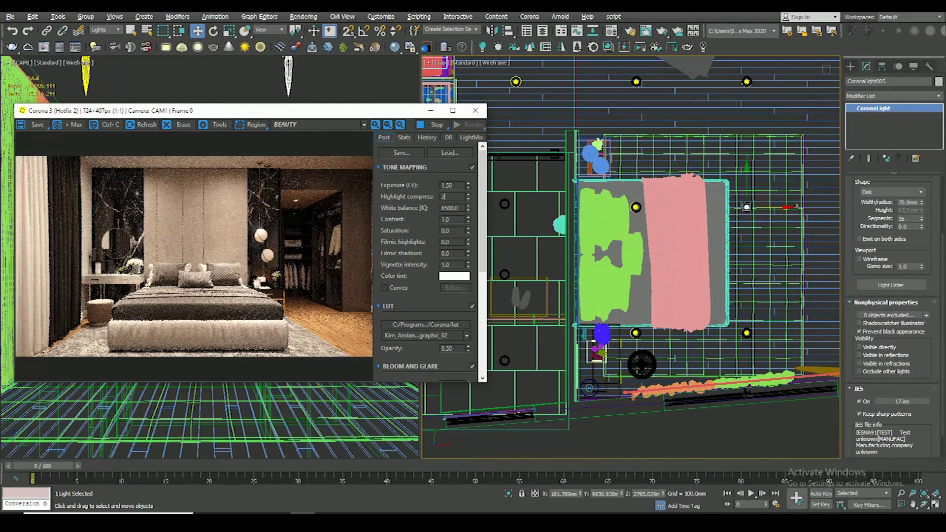
scroll(250, 232, up, 1)
scroll(215, 321, down, 1)
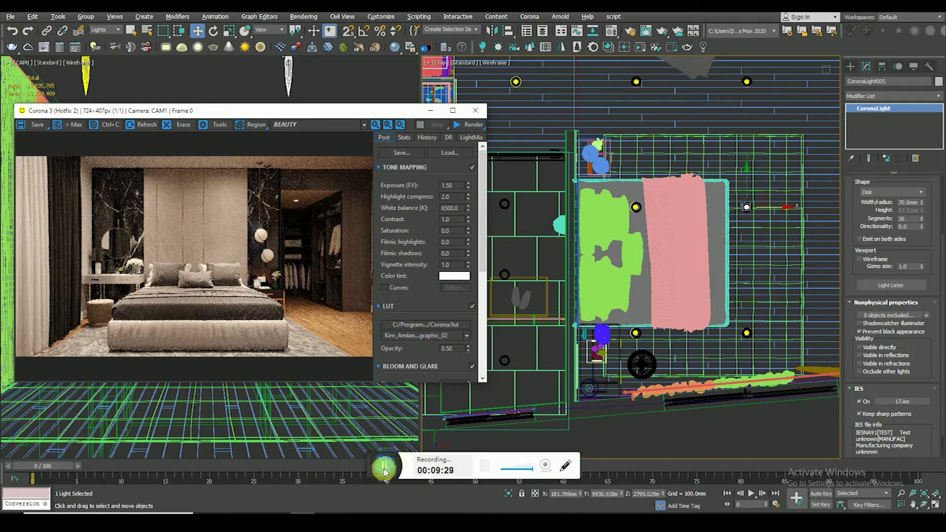
click(430, 110)
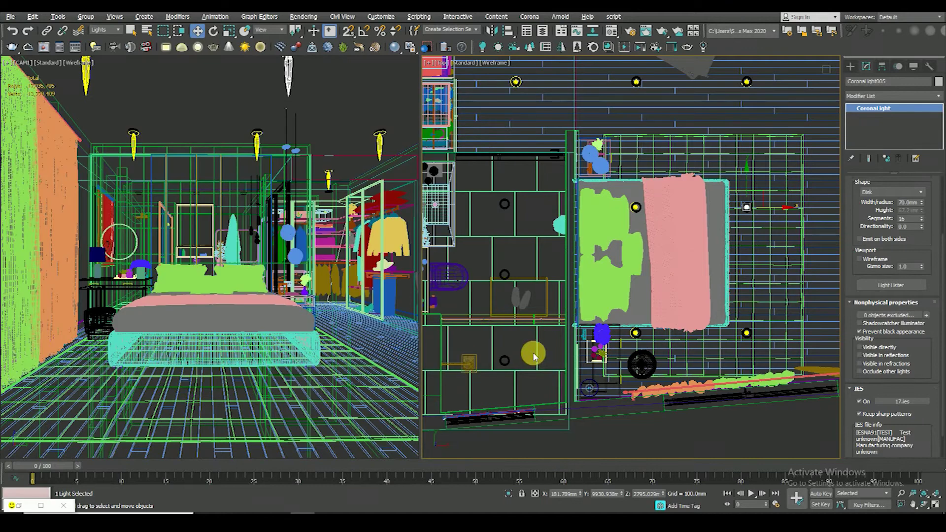
Maximize the Top viewport and clone the Corona disk light onto a first ring fixture
key(alt+w)
scroll(555, 281, down, 5)
scroll(465, 197, up, 3)
middle_drag(465, 197, 483, 200)
mouse_move(475, 179)
shift+mouse_down()
mouse_move(482, 290)
mouse_move(439, 293)
shift+mouse_up()
click(471, 302)
Clone two more light copies onto the next and the lower black ring fixtures
scroll(473, 302, up, 3)
scroll(486, 293, up, 2)
scroll(446, 197, down, 5)
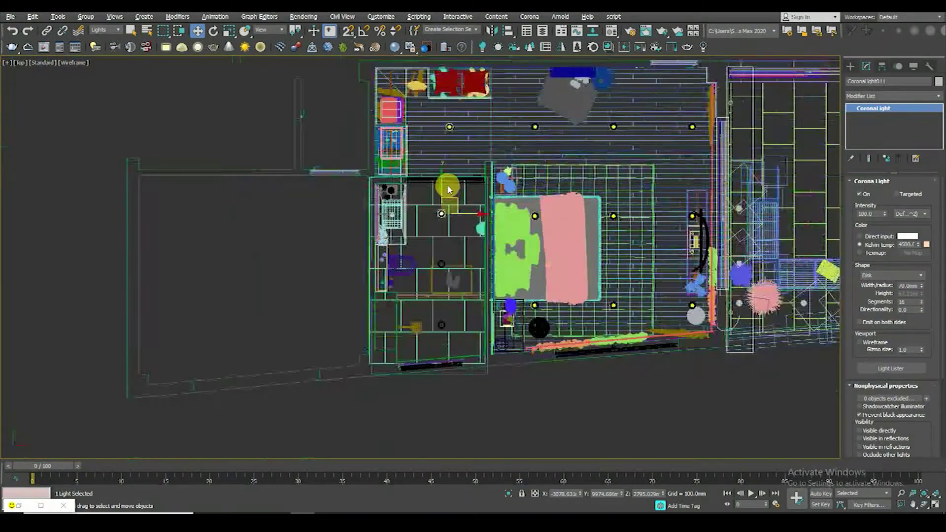
scroll(448, 190, up, 3)
drag(461, 208, 459, 306)
click(468, 301)
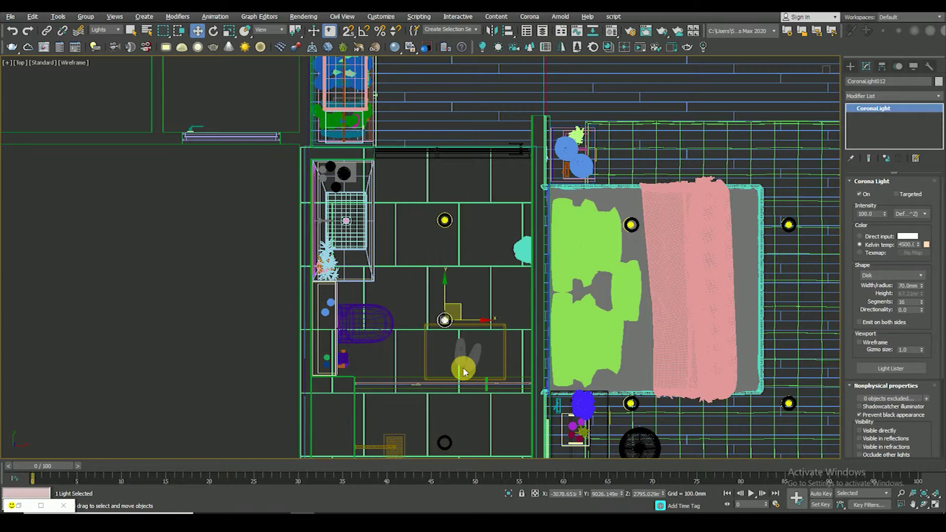
middle_drag(463, 372, 431, 239)
scroll(408, 229, up, 3)
shift+drag(430, 336, 431, 378)
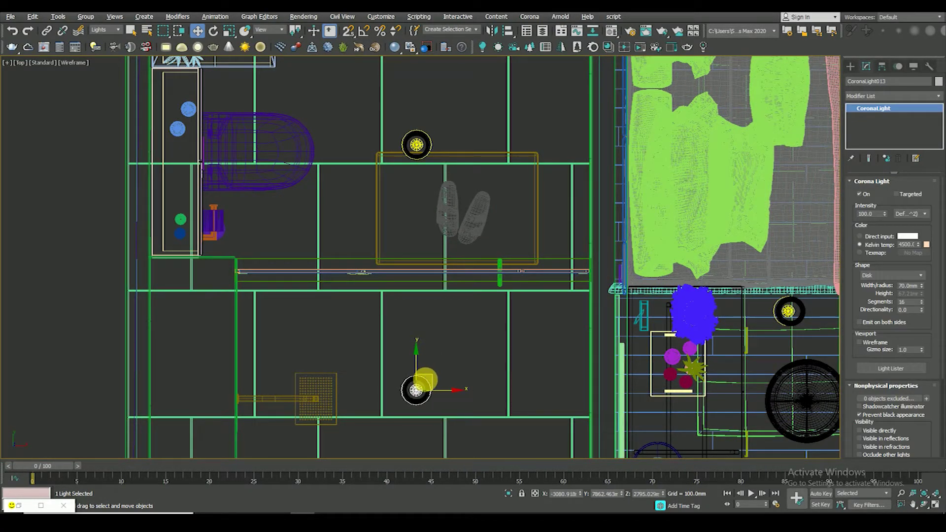
click(468, 304)
scroll(398, 312, down, 3)
scroll(430, 275, down, 5)
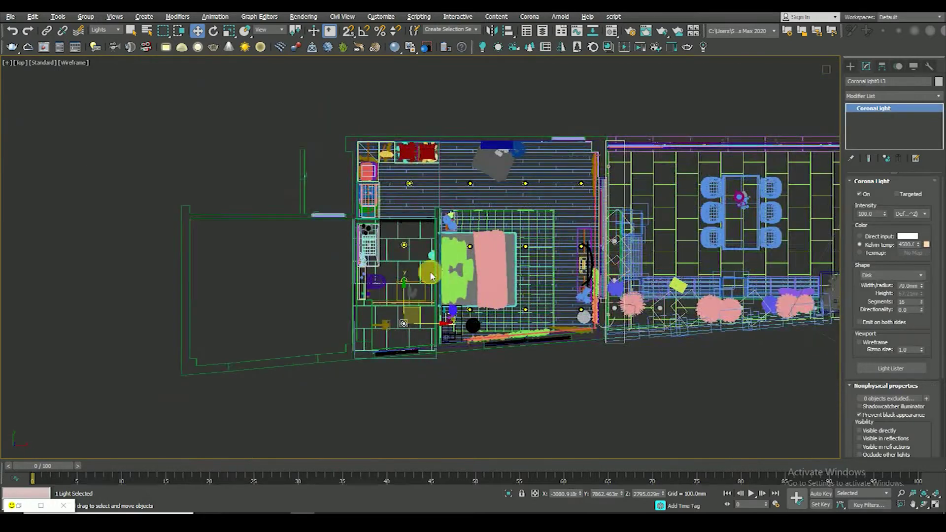
Select and inspect the bedroom ceiling lights one by one
click(369, 121)
scroll(416, 232, up, 8)
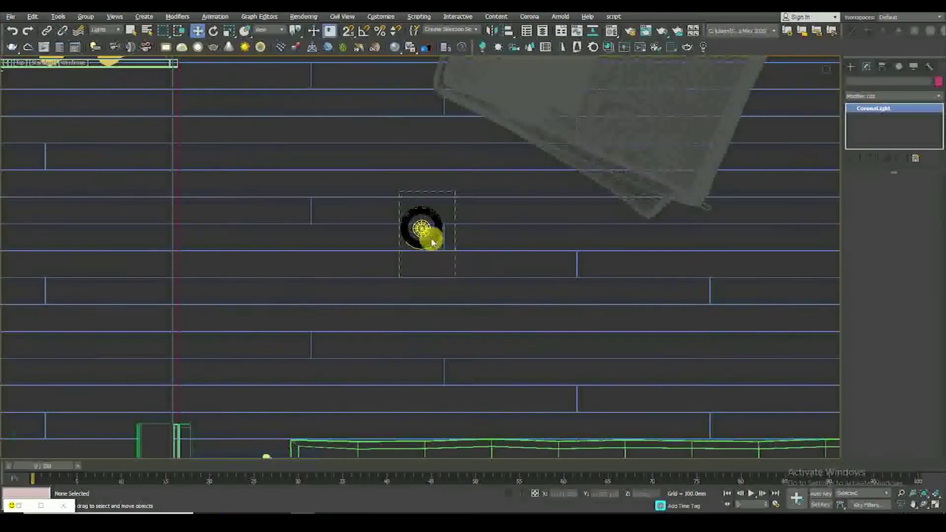
click(431, 241)
scroll(431, 241, up, 3)
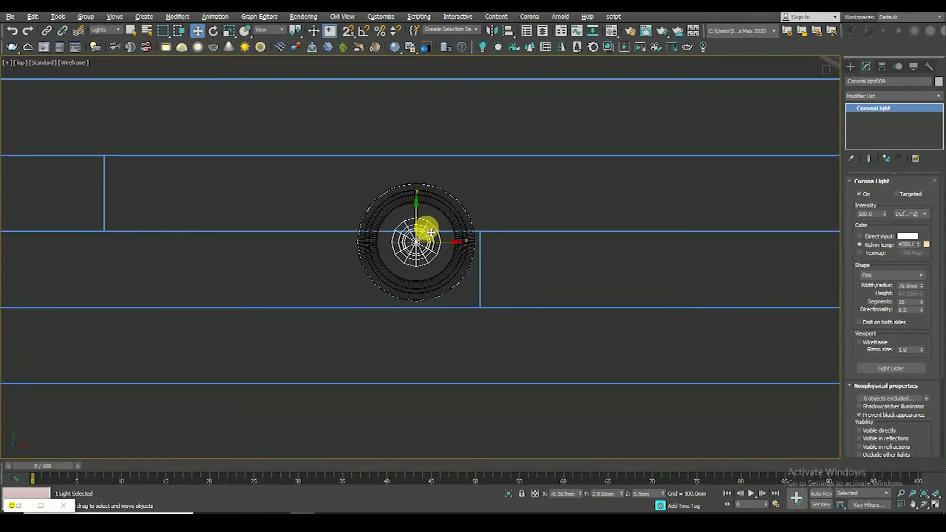
scroll(428, 234, down, 4)
click(386, 226)
scroll(394, 227, down, 3)
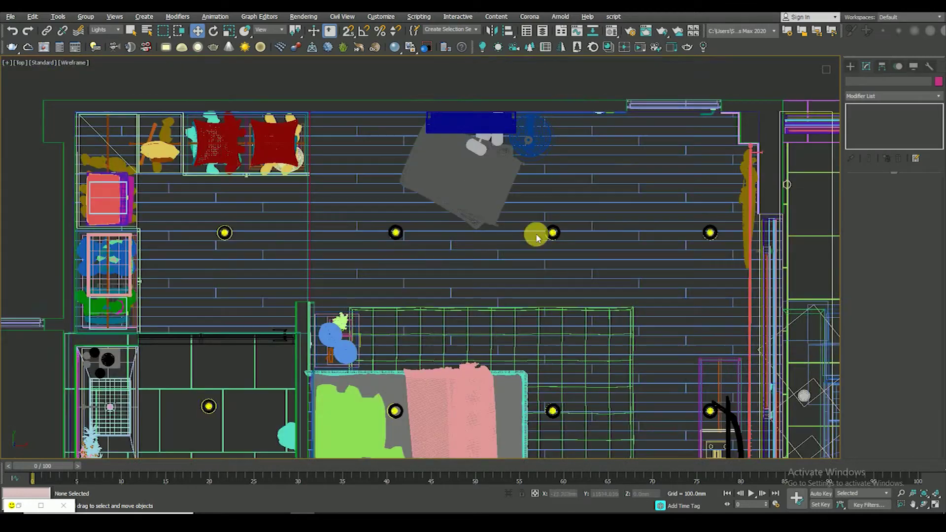
scroll(537, 229, up, 3)
click(550, 216)
scroll(566, 224, up, 3)
scroll(566, 225, up, 2)
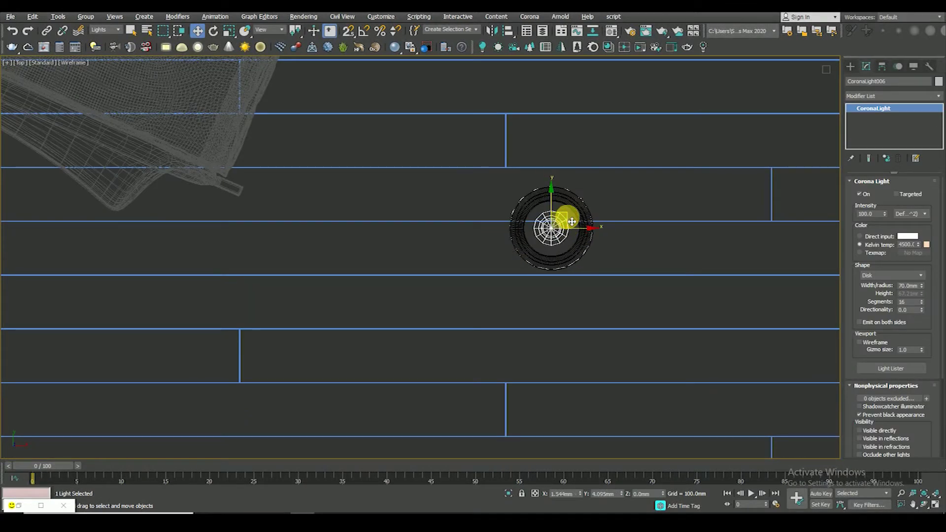
scroll(572, 222, down, 4)
Nudge one ceiling light slightly upward to sit on its fixture
click(710, 192)
click(726, 221)
scroll(731, 214, up, 2)
scroll(728, 235, up, 3)
drag(728, 242, 727, 240)
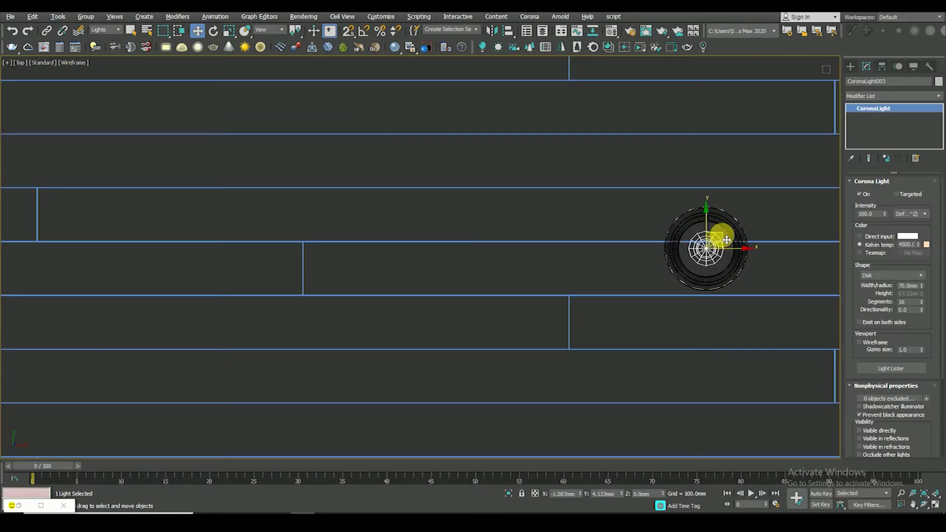
click(738, 218)
scroll(602, 237, down, 6)
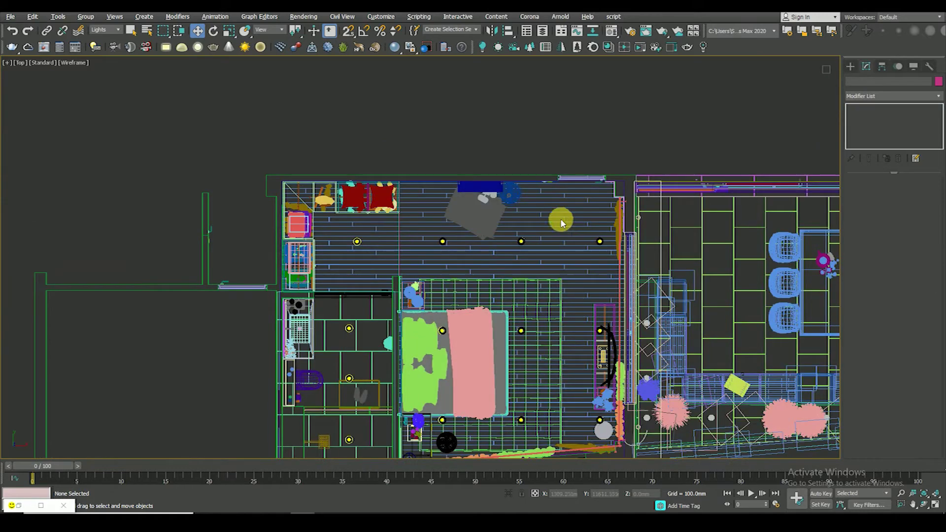
scroll(551, 211, down, 3)
Check the lights in an angled shaded view, then return to a top plan centred on the bed
alt+middle_drag(567, 229, 591, 246)
scroll(596, 251, up, 8)
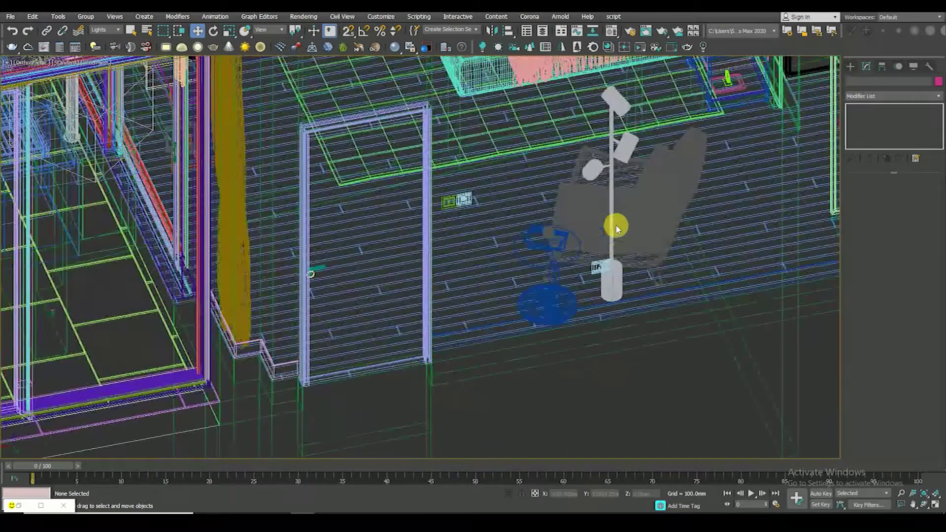
key(F3)
key(F3)
scroll(448, 295, down, 4)
scroll(448, 302, down, 3)
key(t)
scroll(433, 316, up, 2)
scroll(400, 330, up, 4)
middle_drag(265, 325, 418, 232)
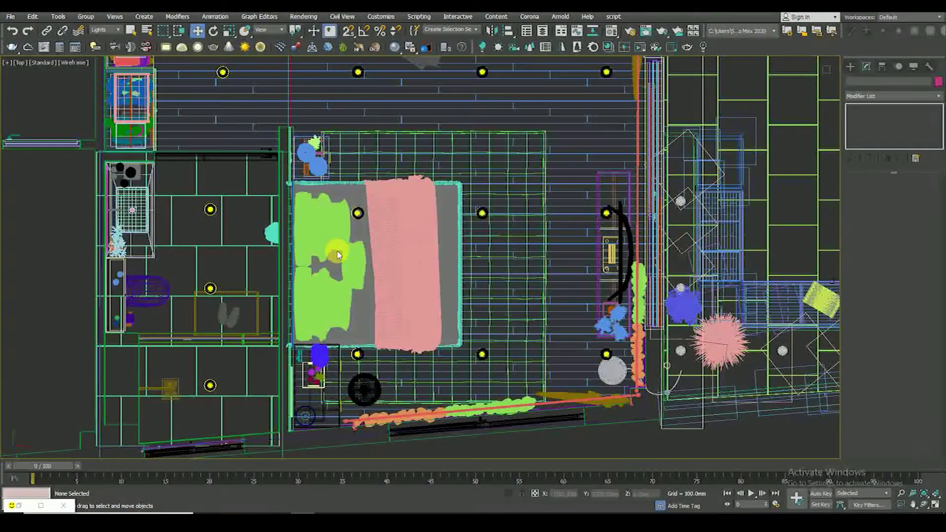
Set the selection filter to All and select the plant beside the bed
click(105, 29)
scroll(365, 197, up, 1)
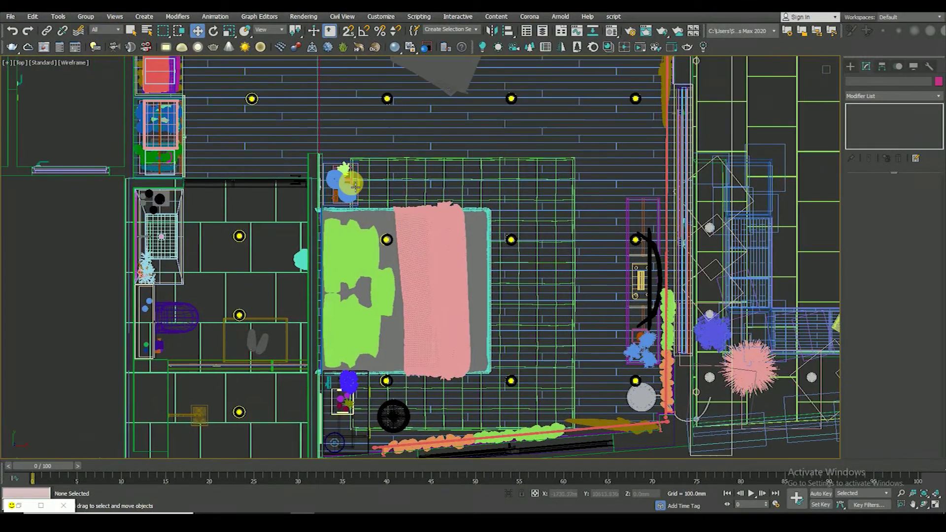
scroll(348, 190, up, 2)
click(351, 192)
alt+middle_drag(313, 188, 296, 148)
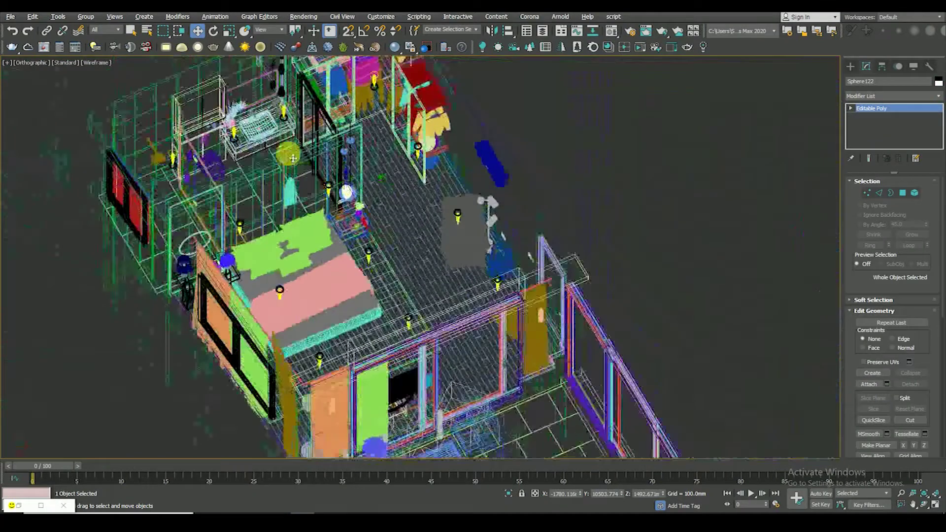
Close the open groups around the plant and the bedside lamp
scroll(296, 147, up, 3)
click(91, 21)
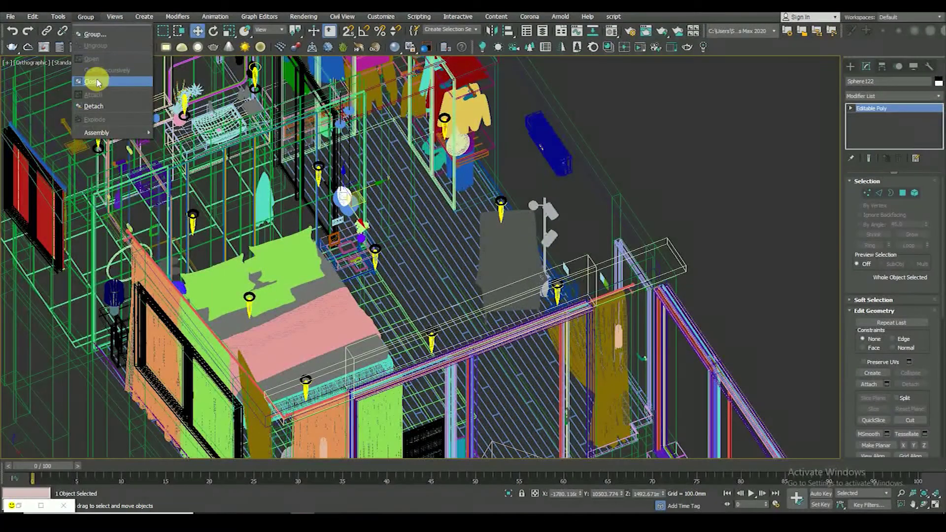
click(390, 196)
scroll(353, 234, up, 2)
scroll(353, 234, up, 2)
scroll(353, 234, down, 2)
ctrl+click(356, 228)
click(154, 35)
click(86, 16)
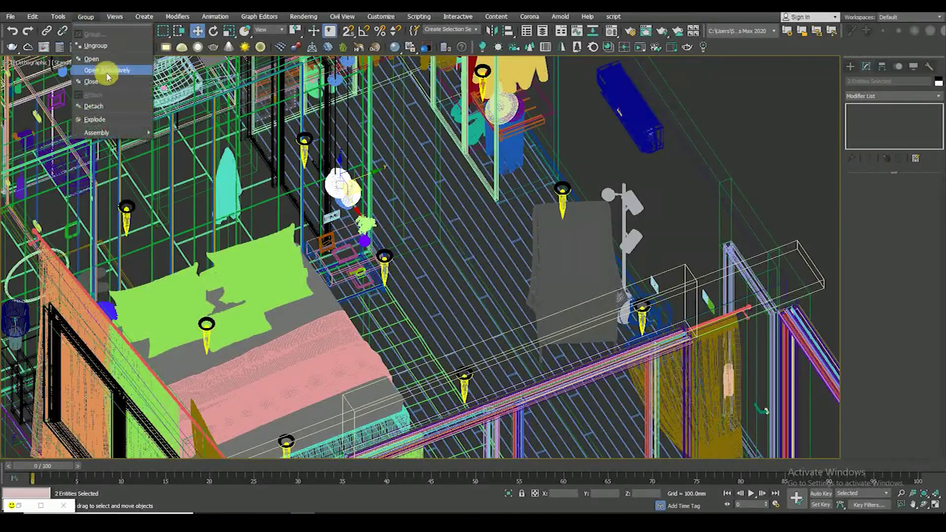
click(93, 83)
click(347, 227)
Select the lamps and isolate them from the rest of the bedroom in shaded view
mouse_move(349, 228)
alt+middle_down()
mouse_move(329, 291)
mouse_move(237, 178)
alt+middle_up()
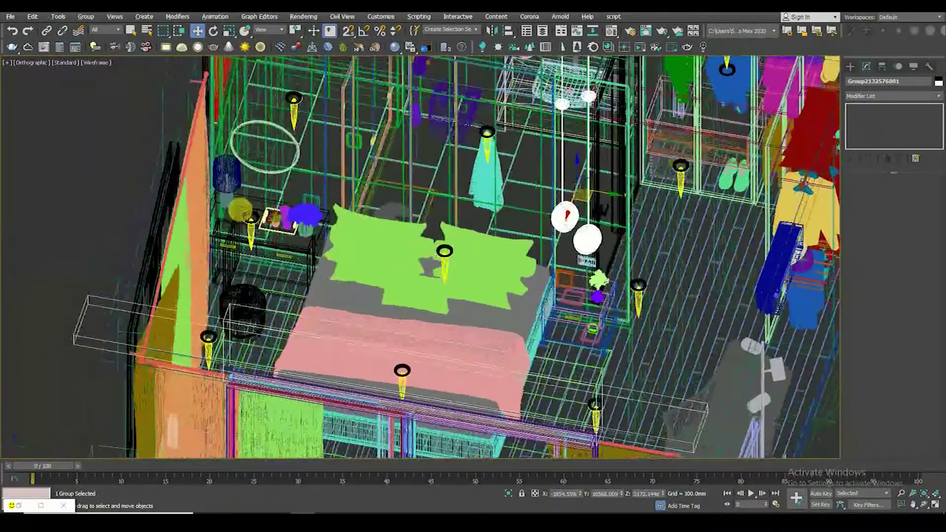
scroll(237, 179, up, 5)
ctrl+click(240, 170)
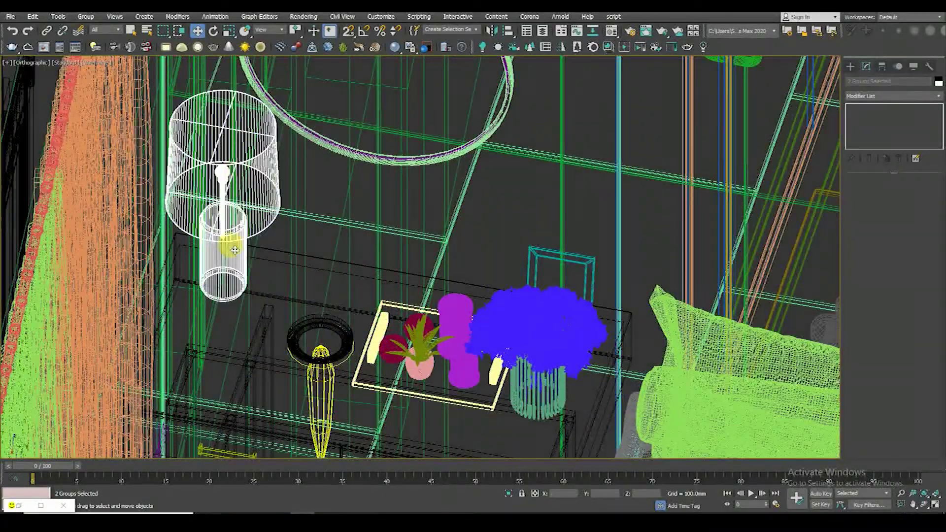
scroll(240, 170, down, 5)
mouse_move(240, 170)
alt+middle_down()
mouse_move(351, 247)
mouse_move(365, 296)
alt+middle_up()
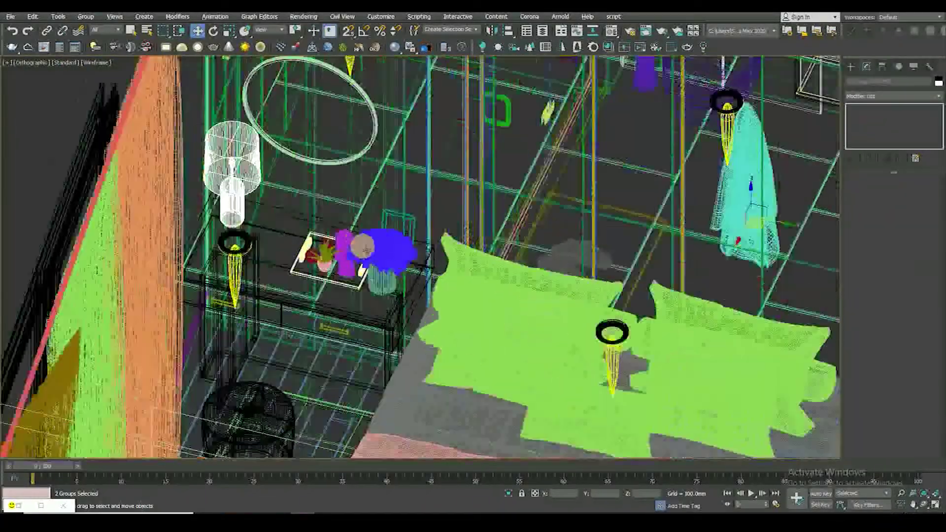
scroll(365, 296, down, 4)
scroll(371, 306, up, 3)
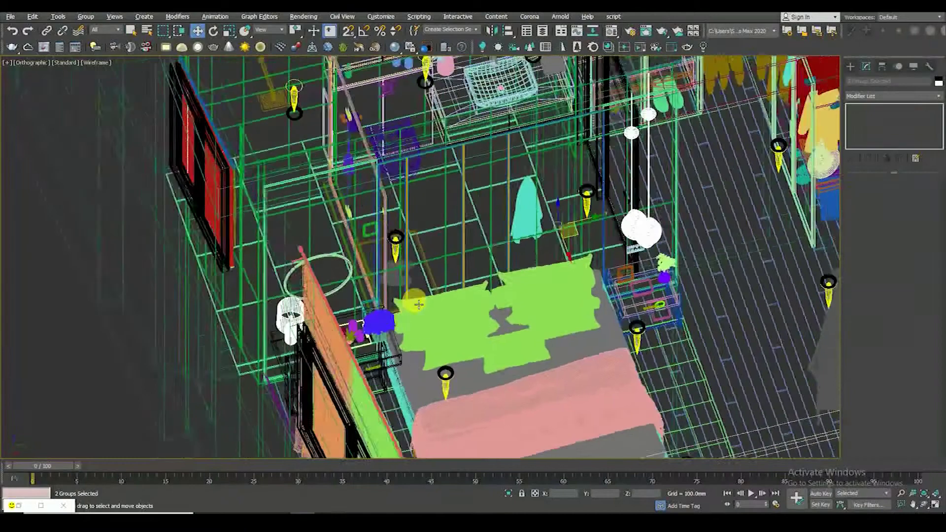
mouse_move(368, 305)
alt+middle_down()
mouse_move(414, 266)
mouse_move(387, 245)
alt+middle_up()
scroll(414, 266, down, 4)
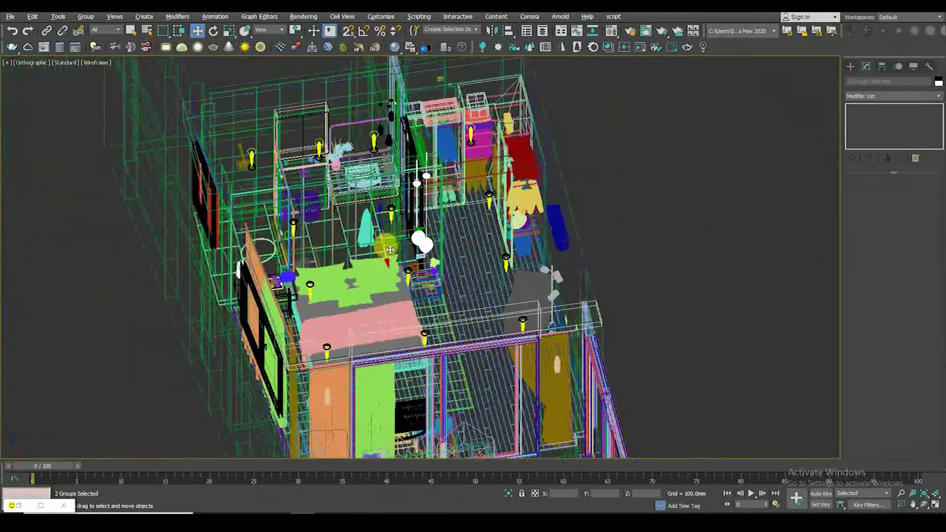
click(508, 493)
key(F3)
Orbit around the isolated pendant lamps, clear the selection and frame both spheres
scroll(661, 296, up, 5)
scroll(542, 286, down, 2)
click(527, 271)
mouse_move(542, 298)
alt+middle_down()
mouse_move(547, 239)
mouse_move(560, 260)
alt+middle_up()
key(F3)
scroll(545, 281, up, 5)
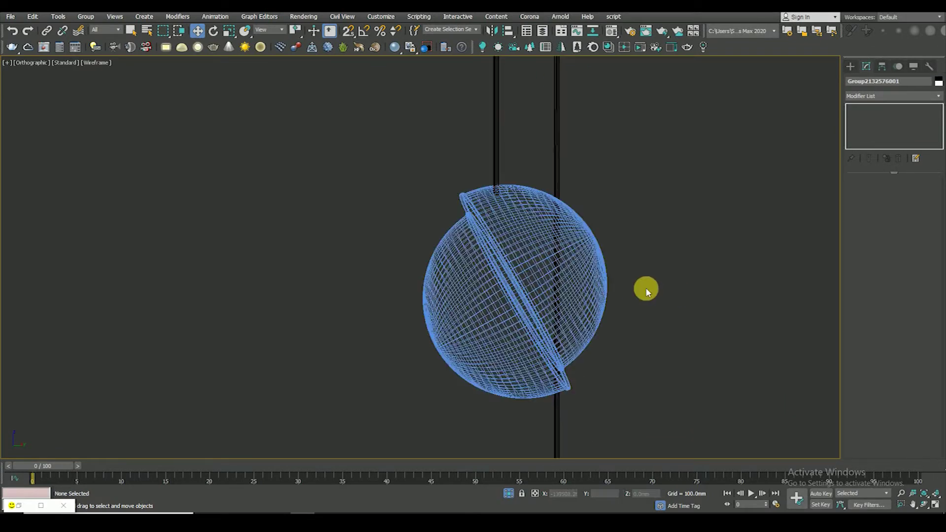
key(F3)
scroll(519, 245, down, 5)
scroll(528, 258, down, 5)
click(518, 297)
scroll(491, 275, up, 8)
middle_drag(570, 327, 469, 279)
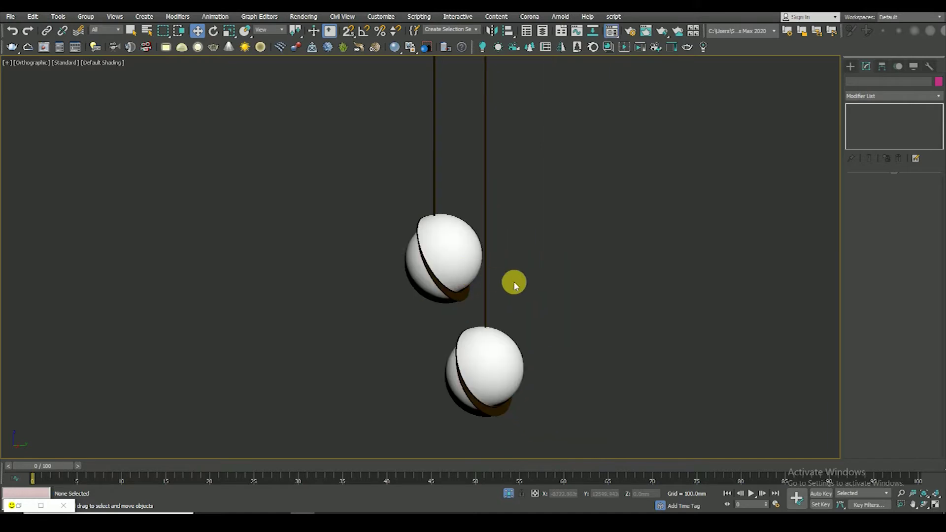
key(m)
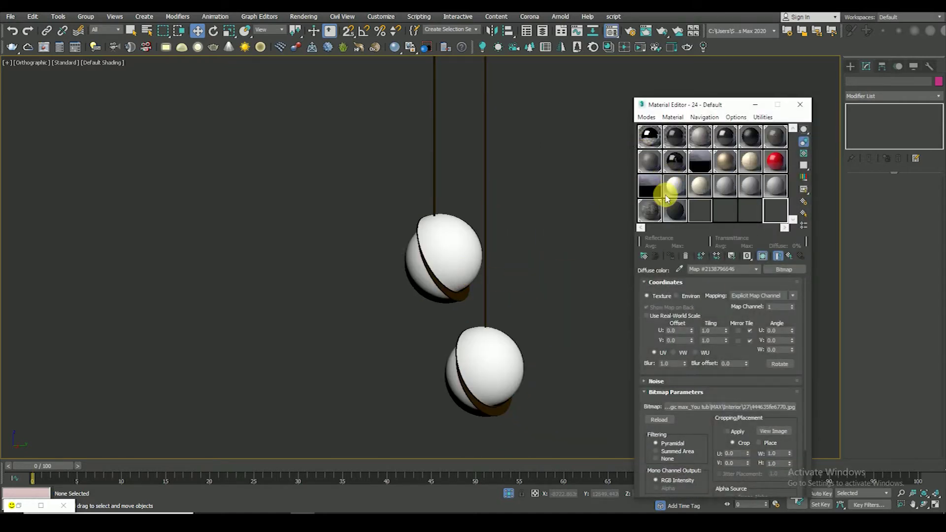
Load the top sphere's CoronaMtl into a material slot with an enlarged preview
click(649, 190)
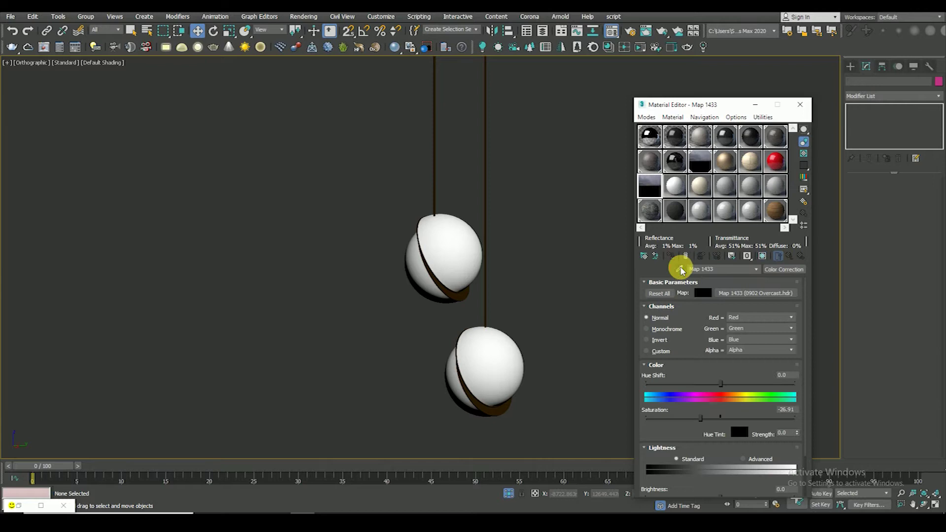
click(448, 226)
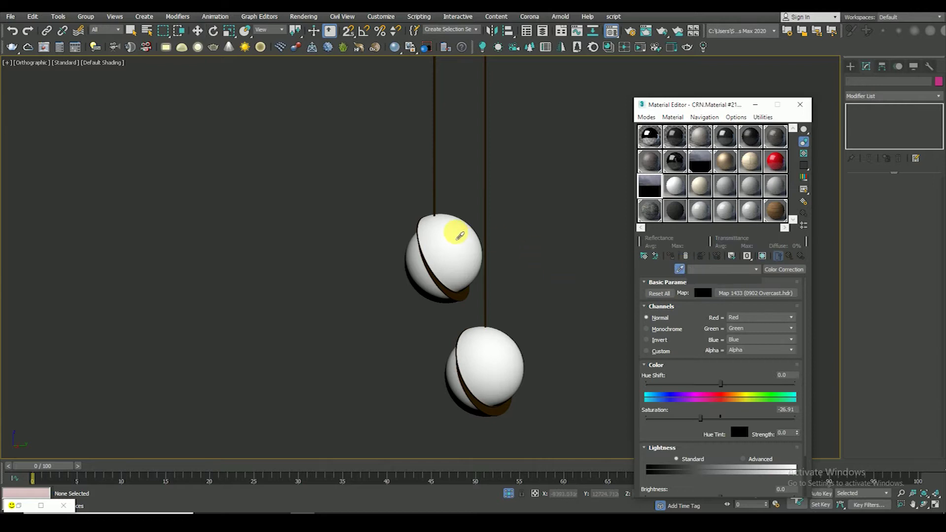
double_click(651, 186)
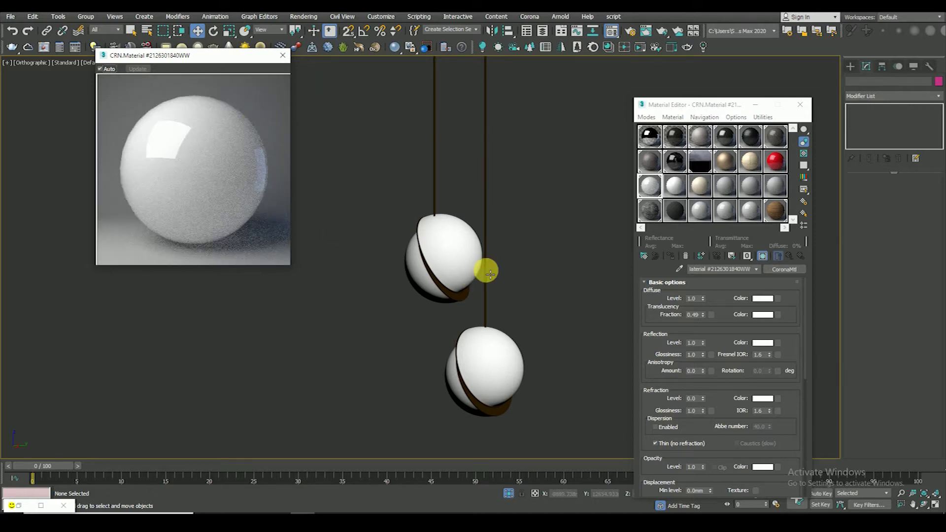
click(807, 157)
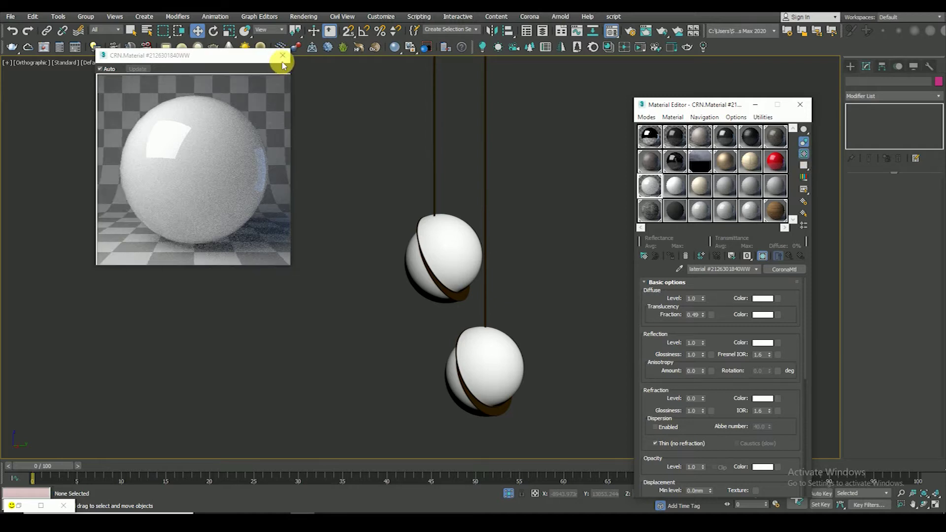
scroll(449, 274, up, 2)
scroll(469, 271, up, 4)
scroll(466, 282, down, 2)
scroll(467, 281, down, 4)
Try refraction level 1, then set it back to 0.0 so the spheres turn solid white
click(468, 268)
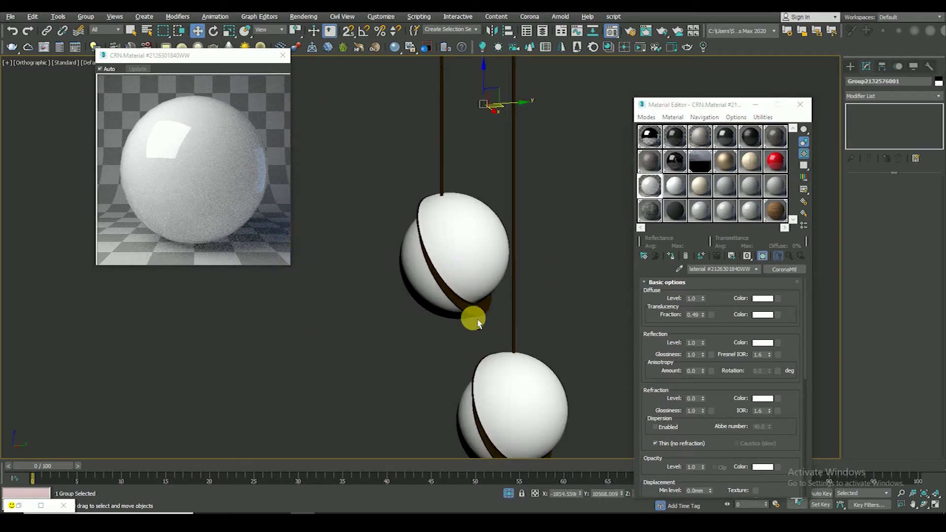
scroll(494, 298, up, 1)
scroll(494, 298, down, 2)
alt+middle_drag(488, 275, 469, 309)
scroll(486, 283, down, 2)
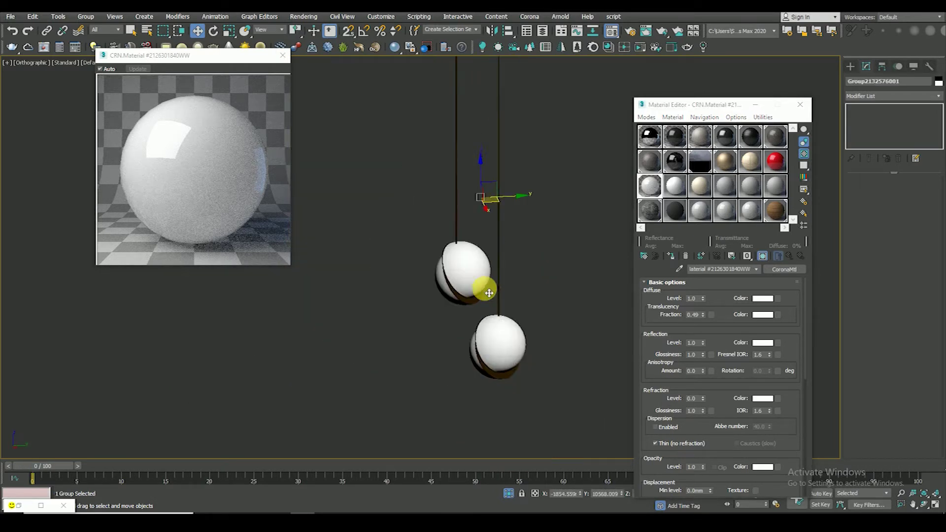
click(502, 279)
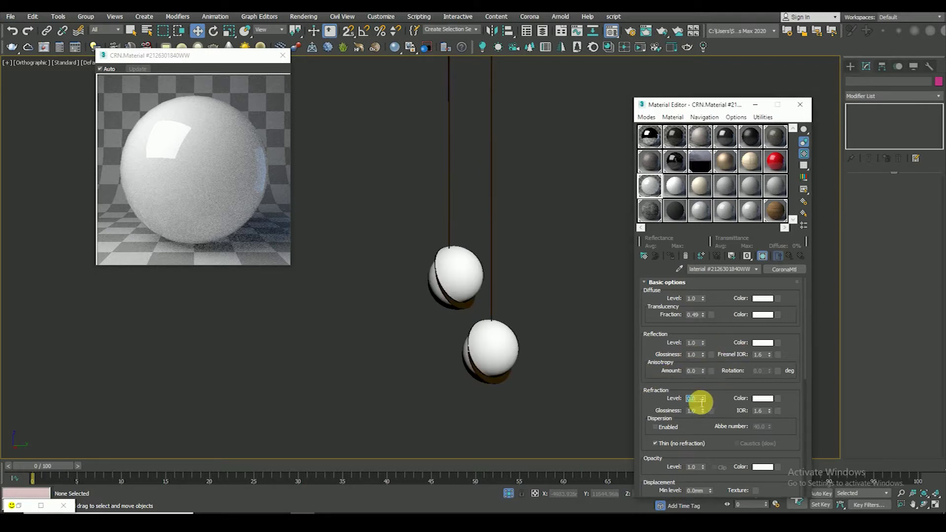
text(1)
key(Return)
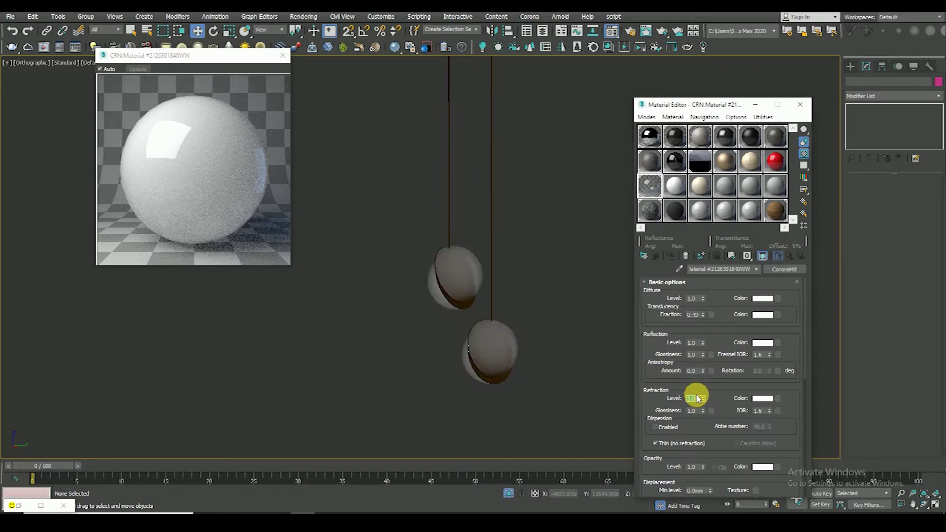
click(701, 401)
click(700, 400)
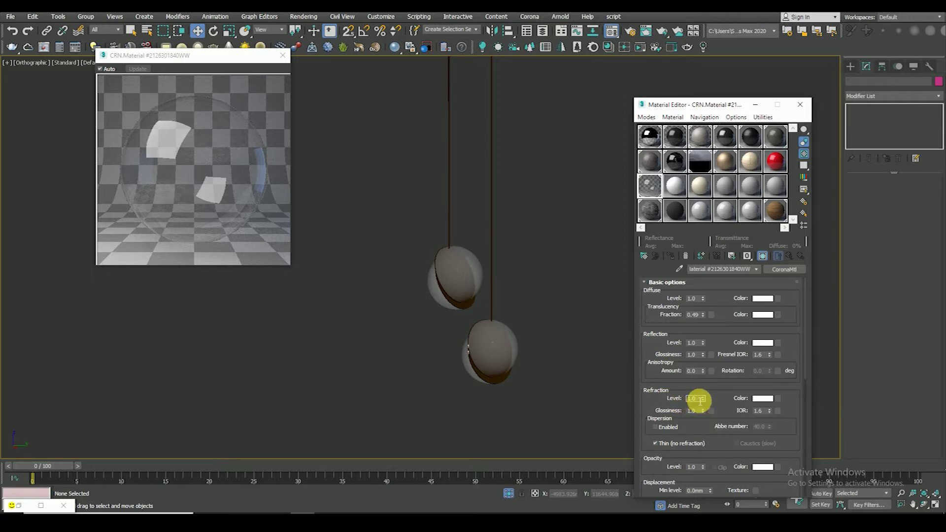
text(0)
key(Return)
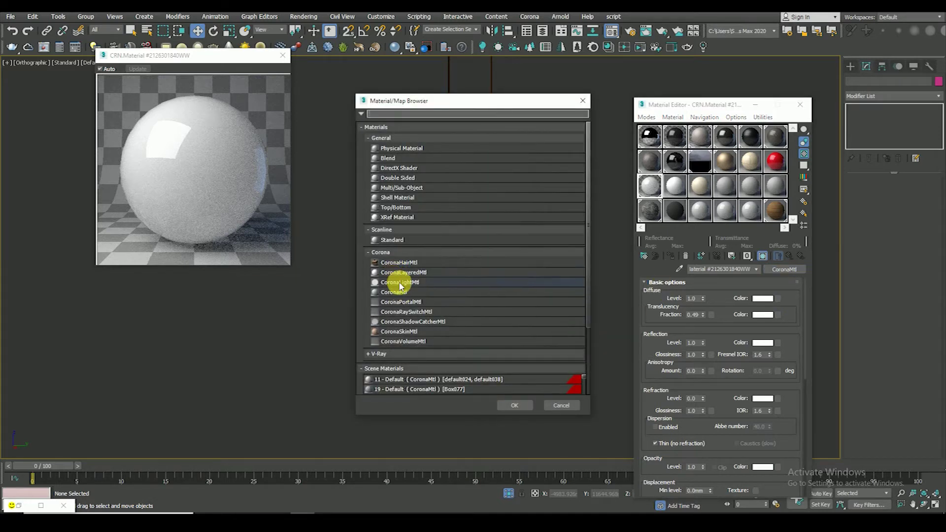
Replace the pendant material with a CoronaLightMtl and set its emission colour to R255 G213 B185
double_click(399, 281)
double_click(777, 300)
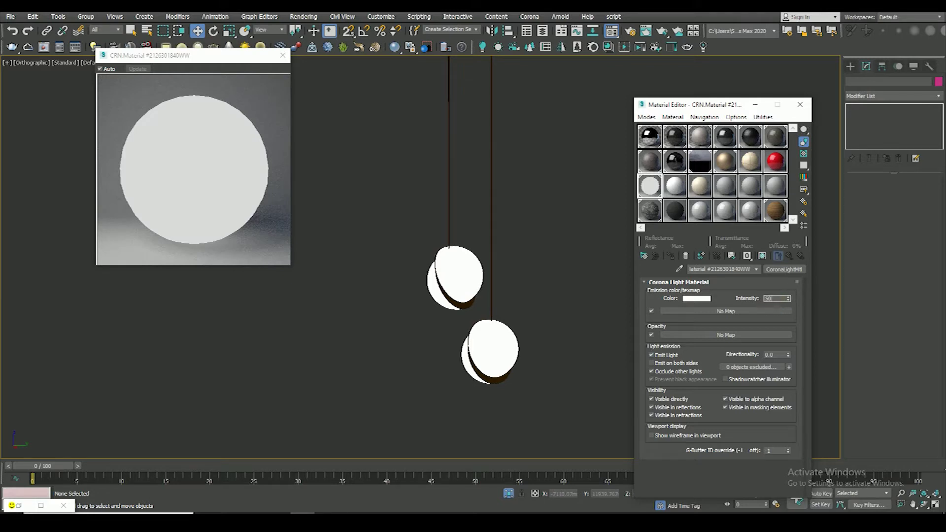
key(Return)
key(Return)
click(693, 297)
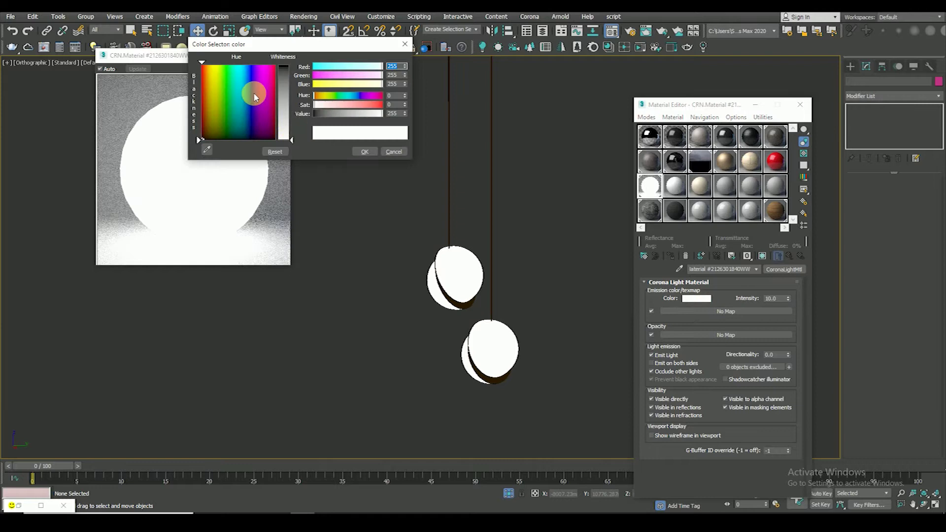
click(284, 122)
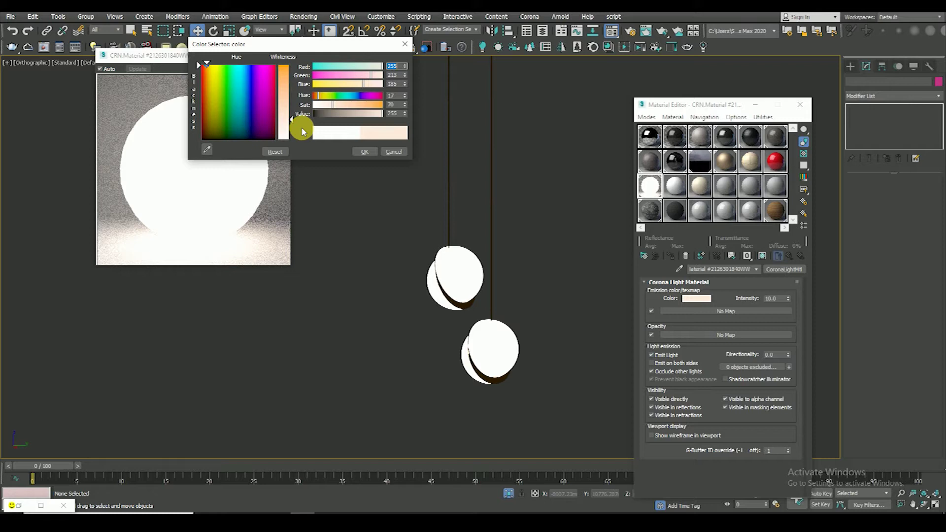
click(365, 151)
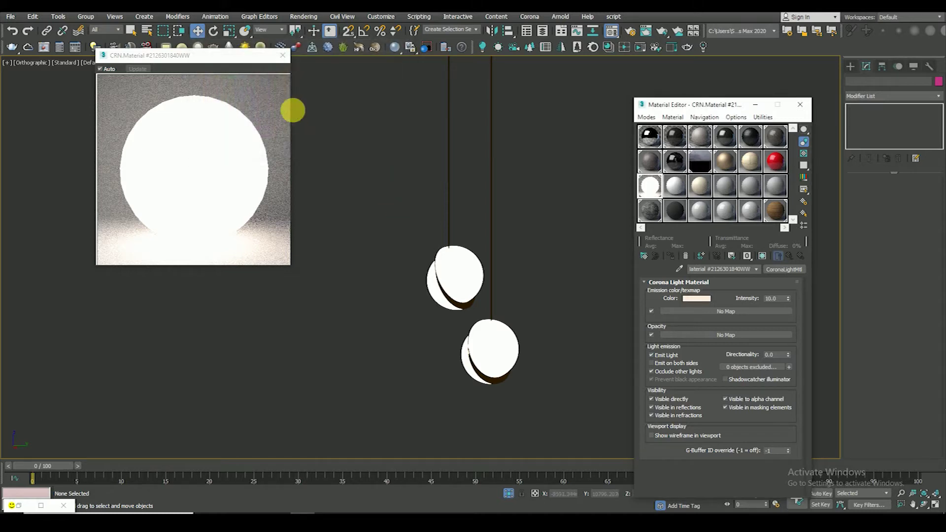
click(283, 58)
Recentre on the lamps and lower the emission intensity to 2.0, checking edged faces
scroll(513, 382, up, 5)
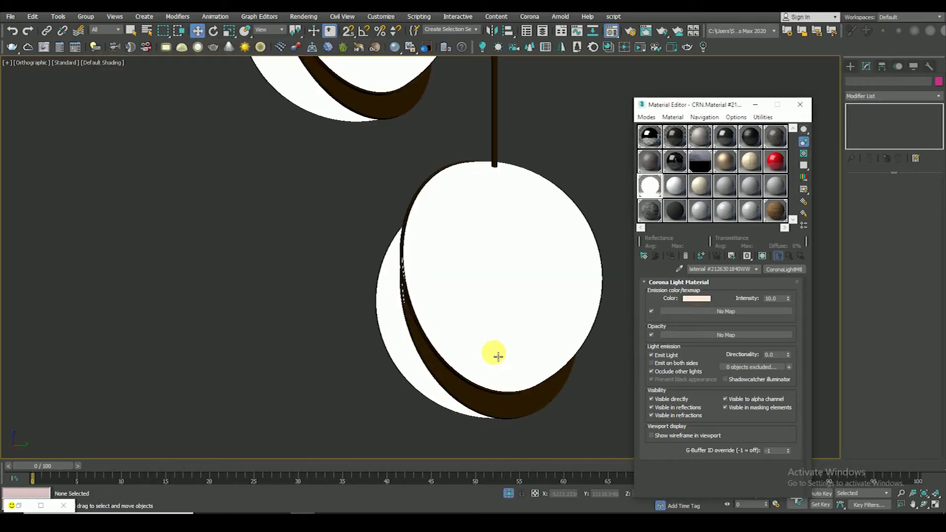
scroll(493, 353, down, 8)
scroll(508, 355, up, 5)
scroll(497, 358, down, 10)
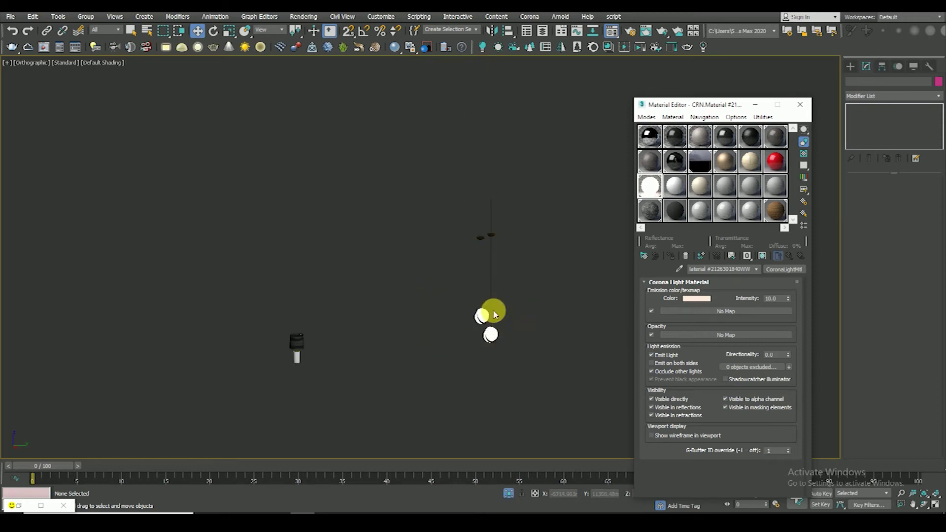
scroll(493, 352, up, 5)
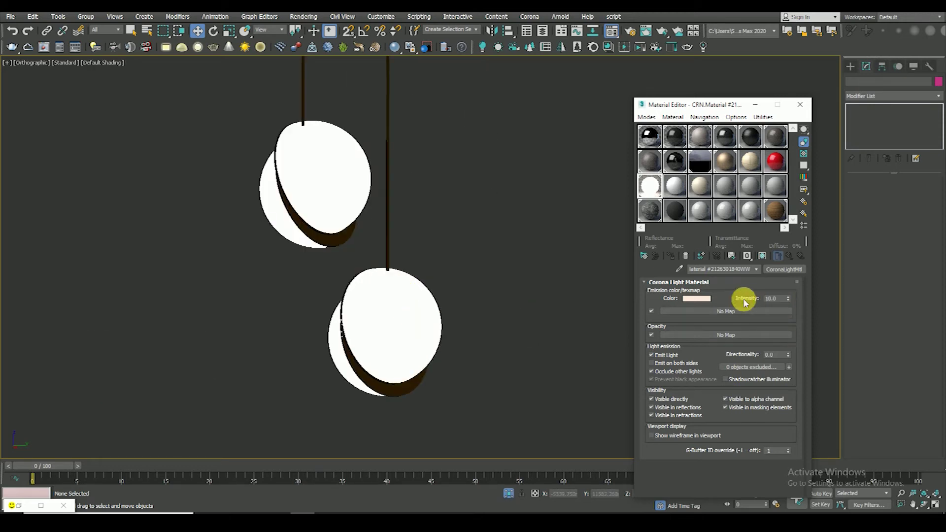
mouse_move(478, 390)
middle_down()
mouse_move(444, 295)
mouse_move(380, 354)
middle_up()
scroll(438, 303, down, 5)
scroll(394, 330, up, 5)
scroll(416, 269, up, 3)
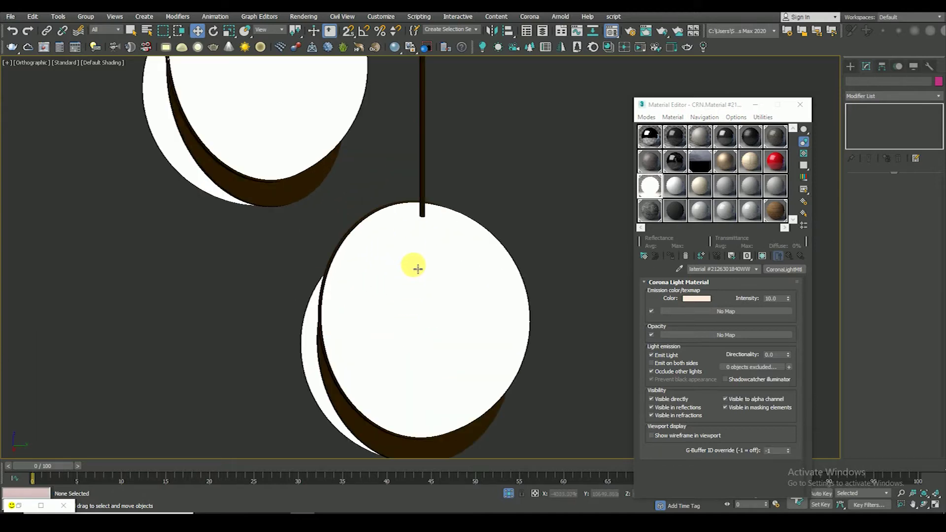
scroll(418, 267, down, 7)
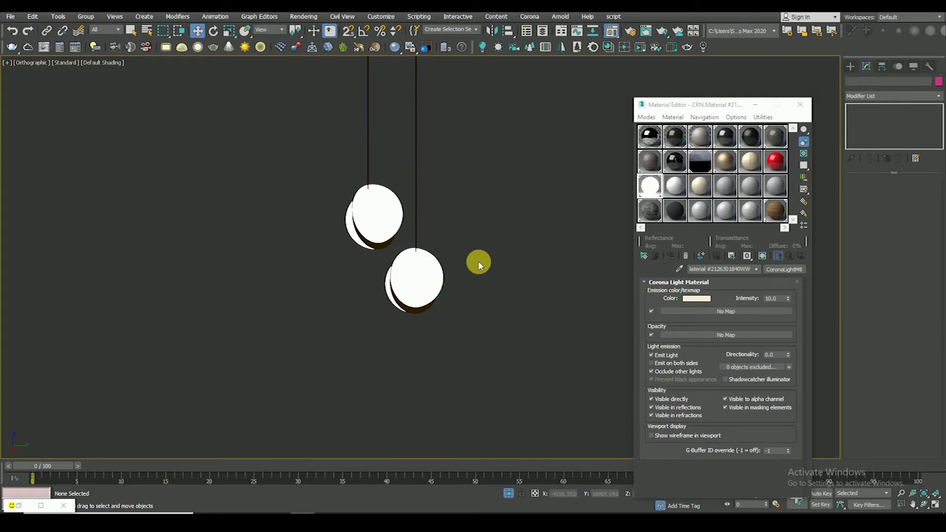
scroll(412, 270, up, 2)
scroll(419, 261, up, 4)
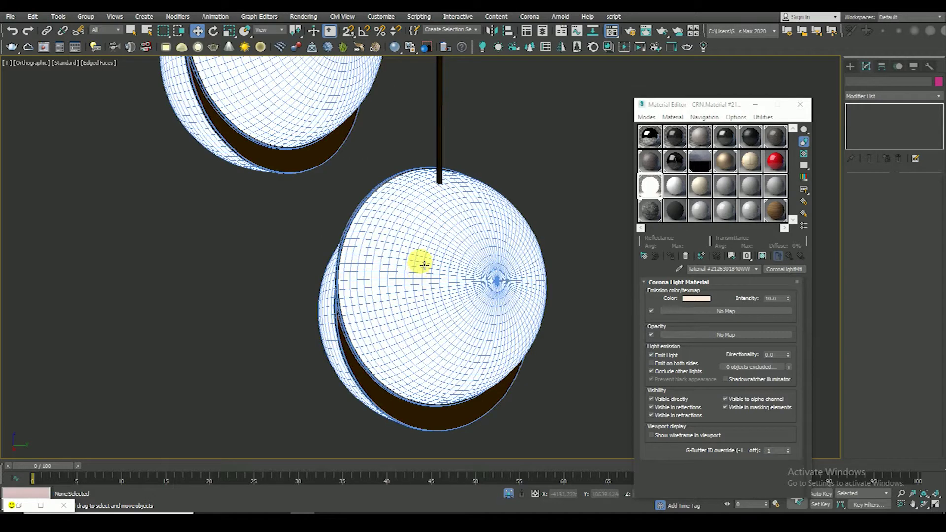
double_click(781, 302)
text(2)
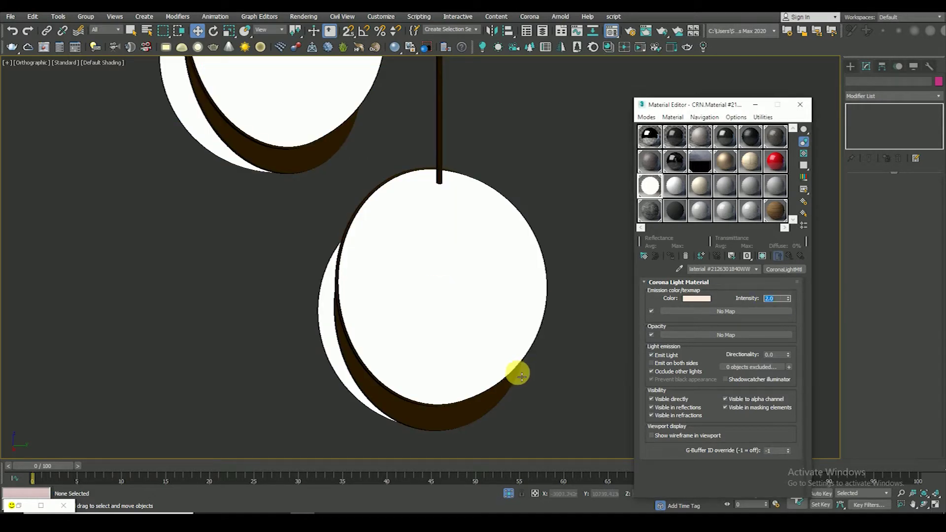
scroll(463, 276, up, 1)
scroll(466, 276, down, 6)
scroll(469, 275, down, 2)
scroll(468, 275, up, 3)
scroll(363, 298, down, 4)
key(F4)
scroll(186, 275, up, 5)
scroll(220, 271, down, 5)
key(F4)
scroll(588, 228, up, 2)
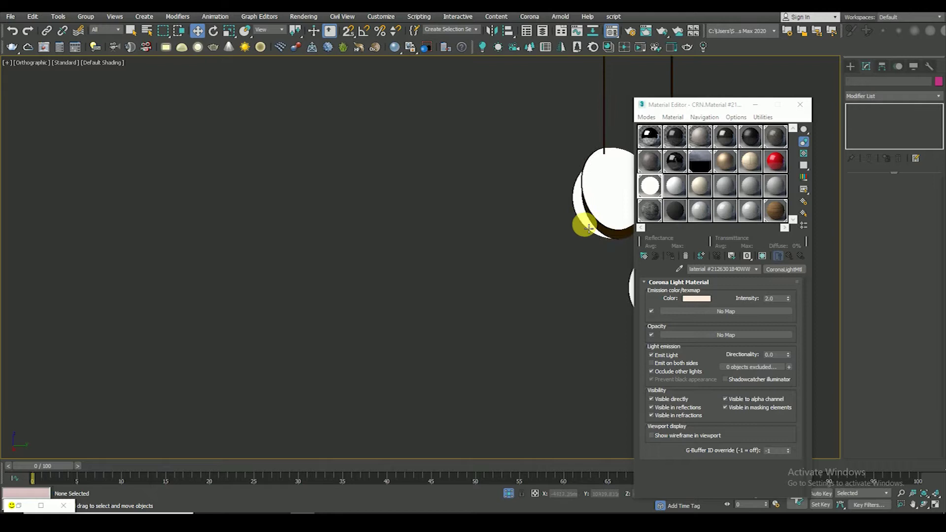
scroll(342, 254, up, 2)
scroll(434, 218, up, 3)
scroll(431, 221, down, 3)
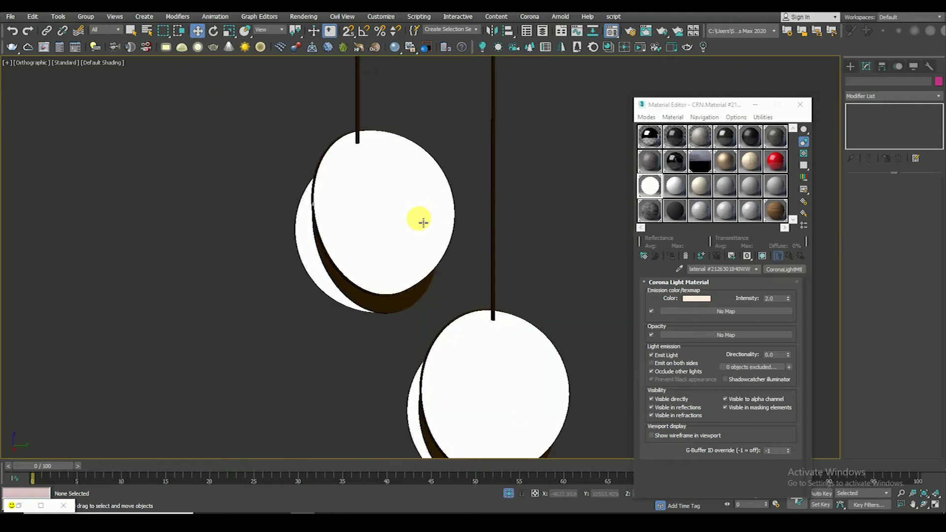
scroll(423, 217, down, 3)
scroll(402, 211, up, 5)
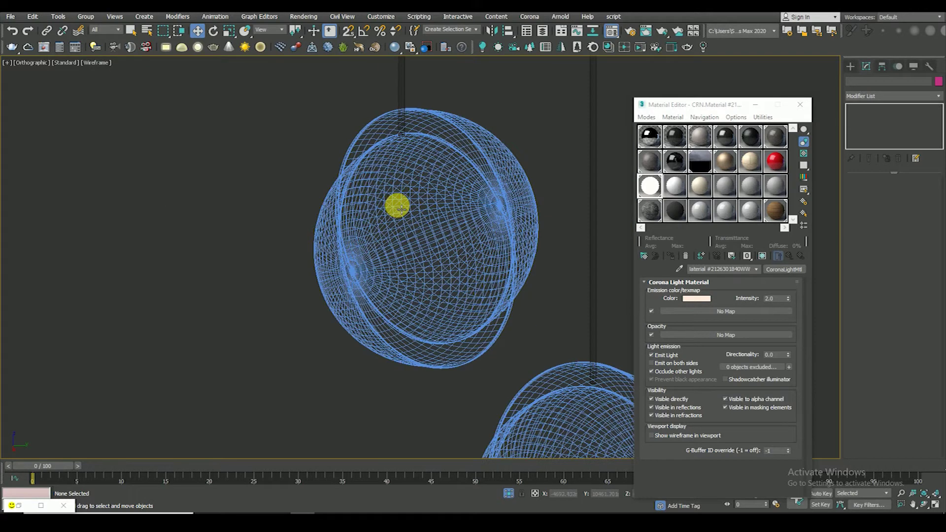
scroll(444, 167, down, 5)
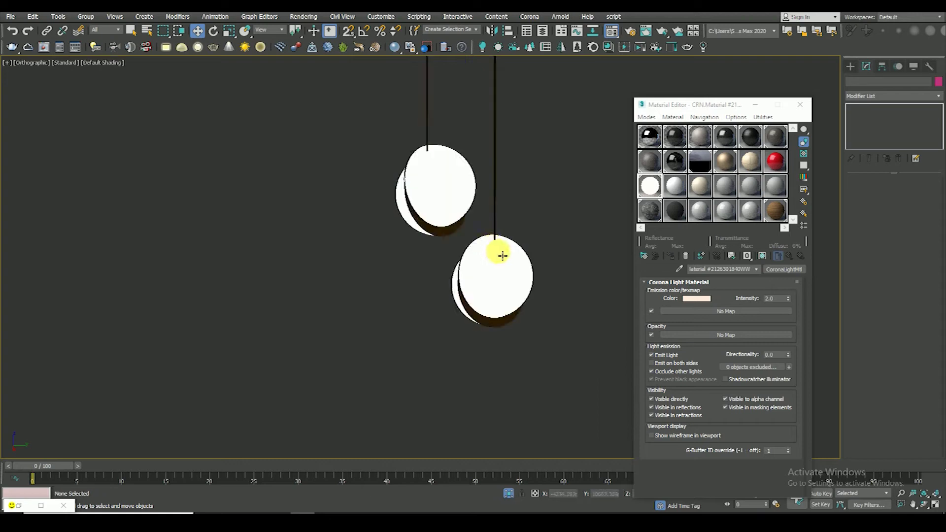
scroll(501, 257, down, 5)
scroll(498, 256, up, 3)
scroll(504, 256, up, 2)
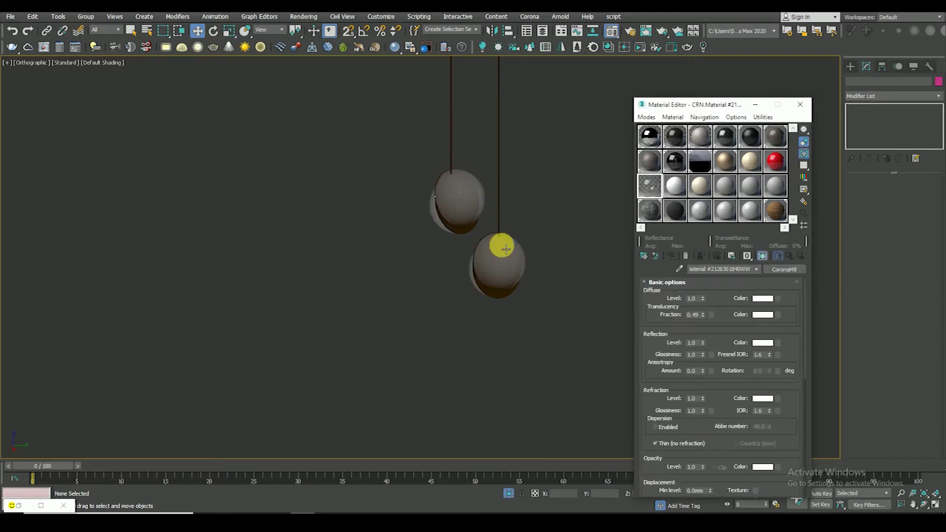
Reset the sphere material's refraction to 0 and select the pendant lamp group
text(0)
key(Return)
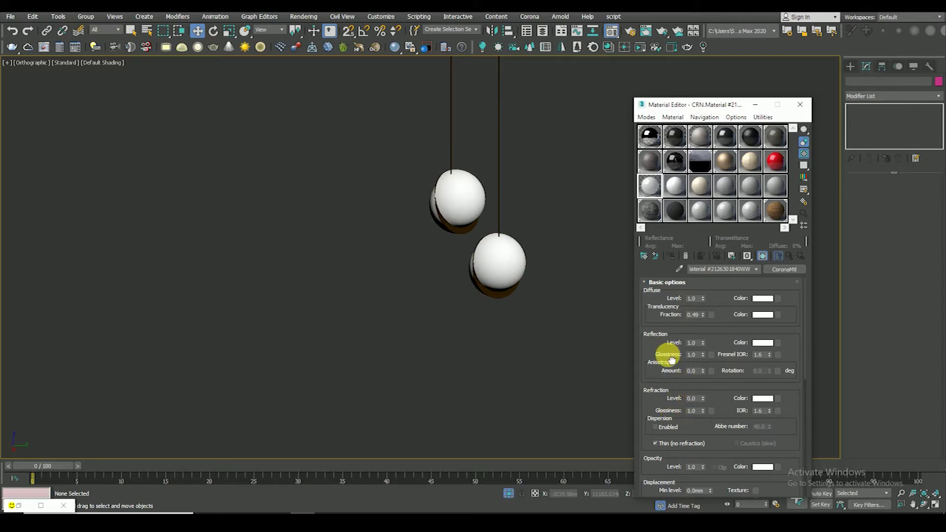
click(489, 247)
Check the pendant's mesh edges, then orbit to see both spheres front-on
key(F3)
scroll(507, 249, up, 2)
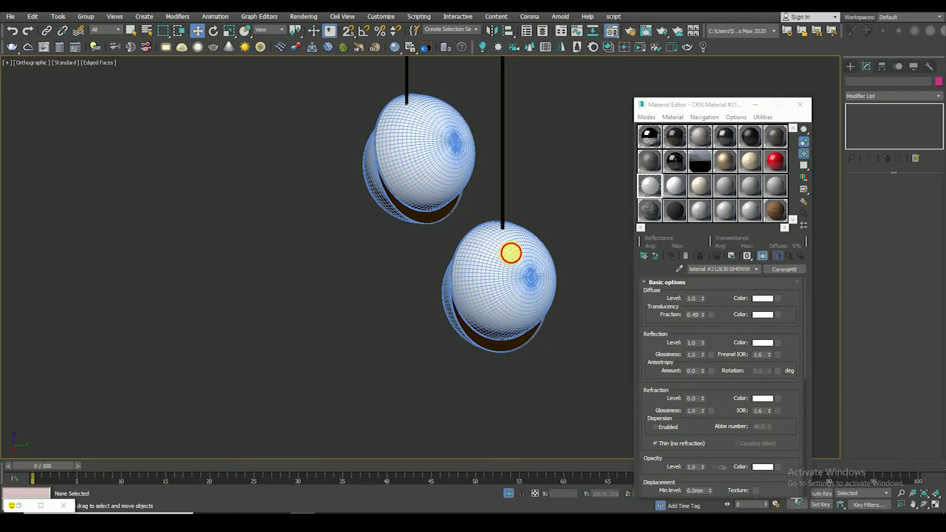
scroll(530, 279, up, 5)
key(F3)
scroll(545, 247, up, 2)
scroll(523, 239, down, 5)
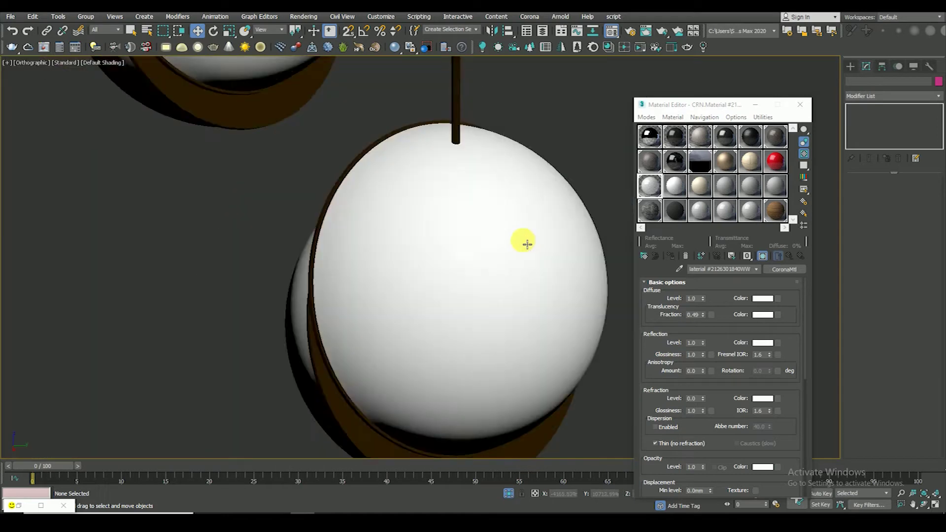
scroll(505, 237, down, 3)
mouse_move(529, 294)
alt+middle_down()
mouse_move(558, 257)
mouse_move(531, 269)
alt+middle_up()
Make the pendant a CoronaLightMtl with colour 255/207/188 at intensity 5.0
click(783, 269)
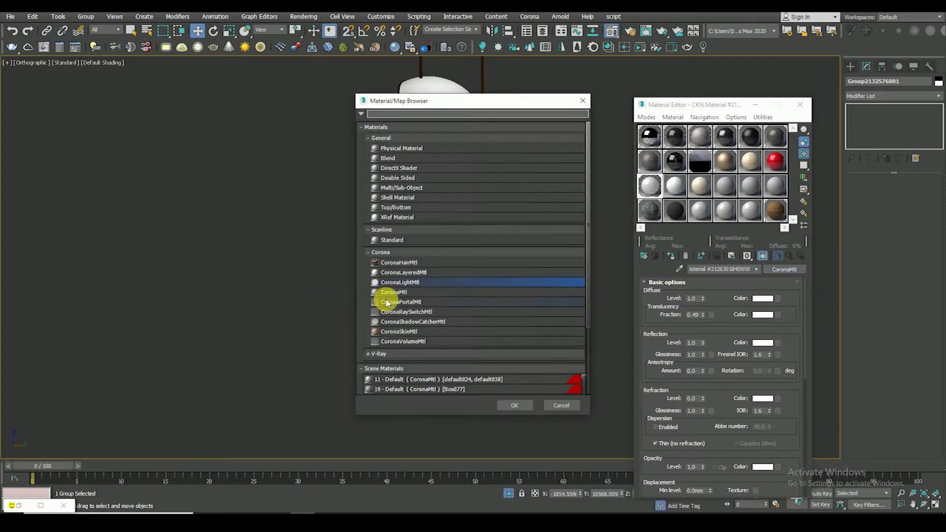
double_click(391, 283)
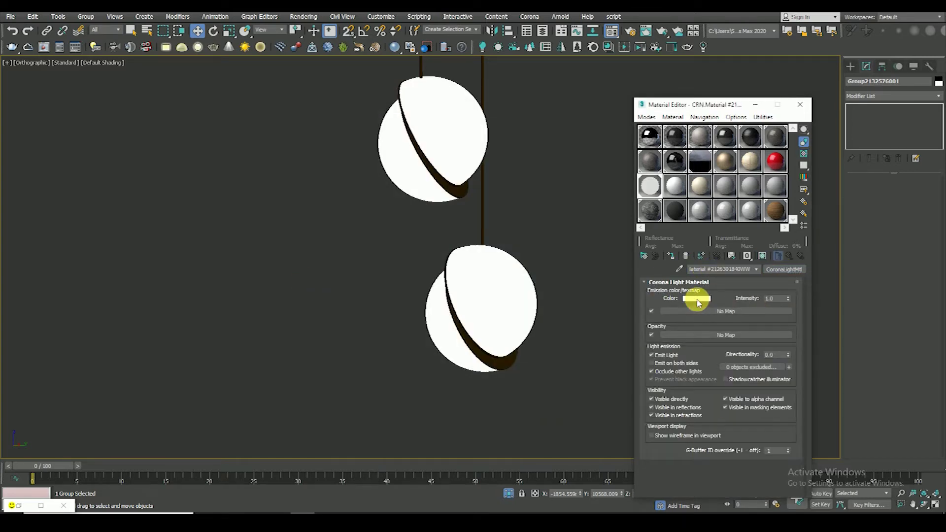
click(697, 298)
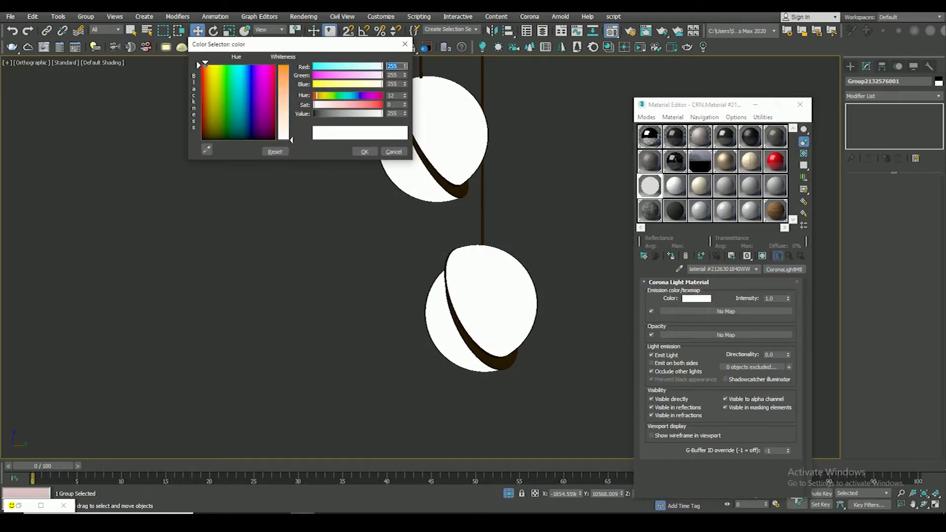
mouse_move(315, 104)
mouse_down()
mouse_move(354, 144)
mouse_move(331, 110)
mouse_up()
click(291, 122)
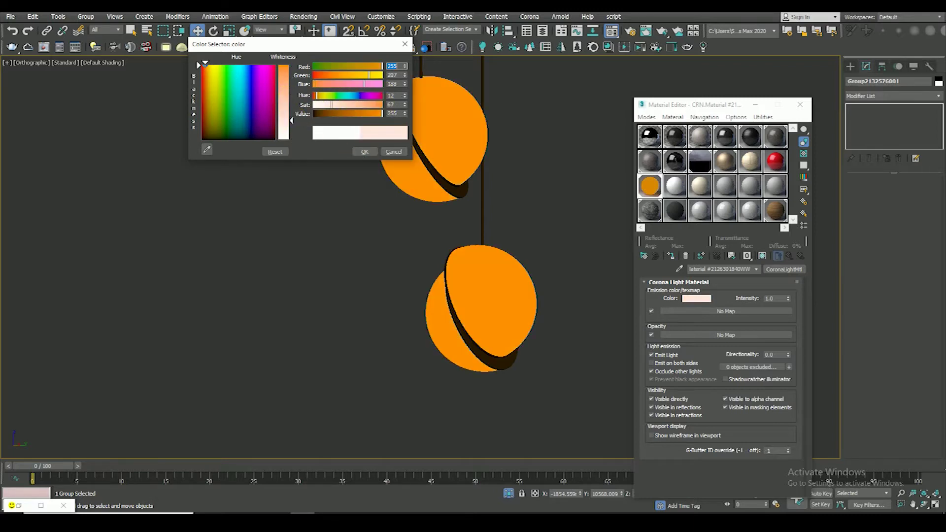
click(366, 154)
double_click(781, 301)
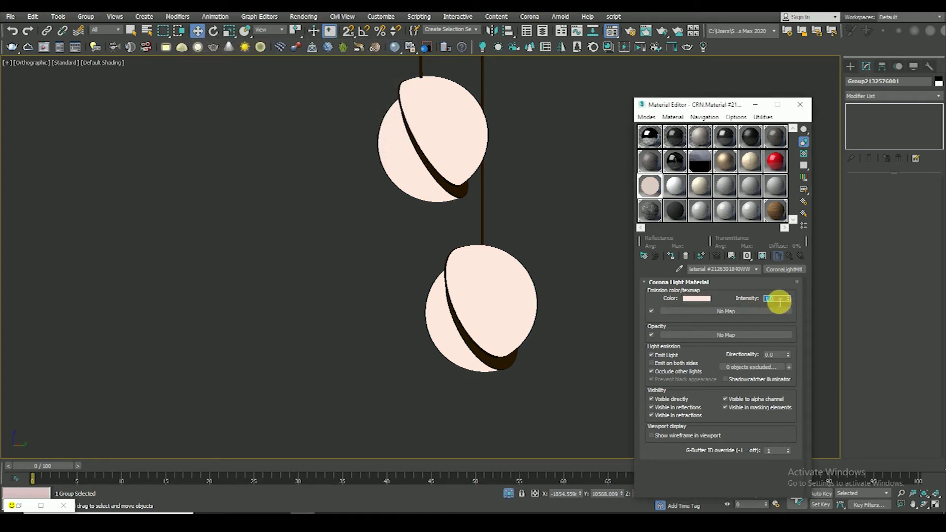
text(5)
key(Return)
Select the table lamp group and orbit to look down on it
click(429, 376)
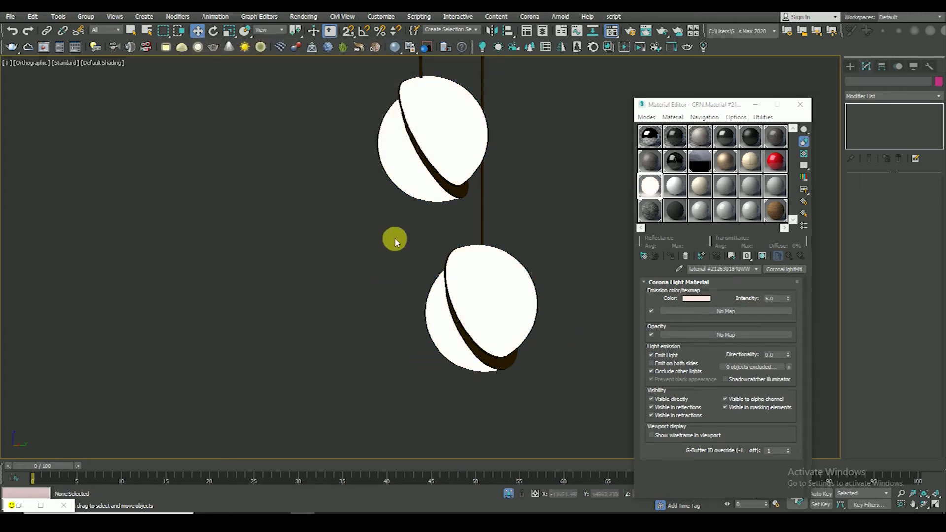
scroll(394, 238, down, 5)
scroll(301, 256, up, 5)
click(302, 211)
mouse_move(302, 211)
alt+middle_down()
mouse_move(394, 298)
mouse_move(393, 339)
alt+middle_up()
In the top view, create a sphere-shaped CoronaLight at the table lamp's centre
click(393, 340)
key(t)
scroll(408, 411, up, 4)
scroll(470, 368, up, 3)
middle_drag(471, 368, 433, 311)
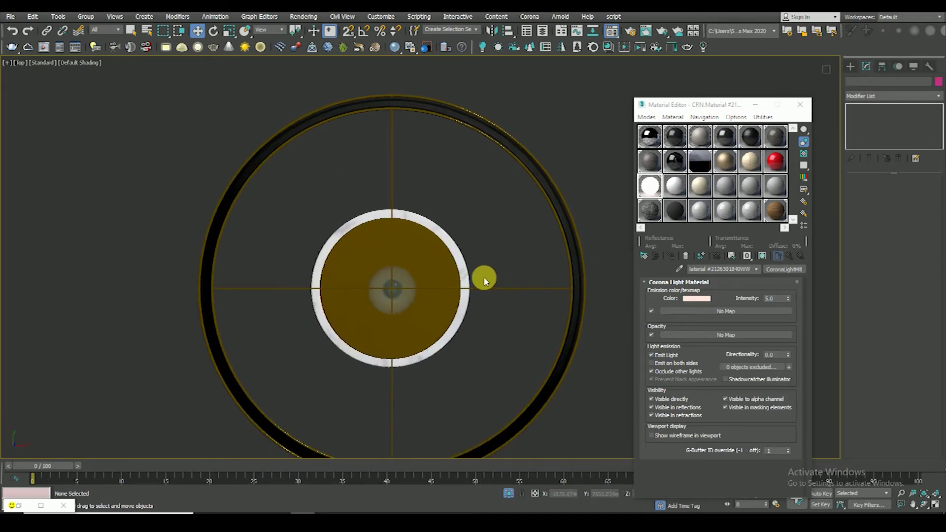
click(851, 66)
click(872, 127)
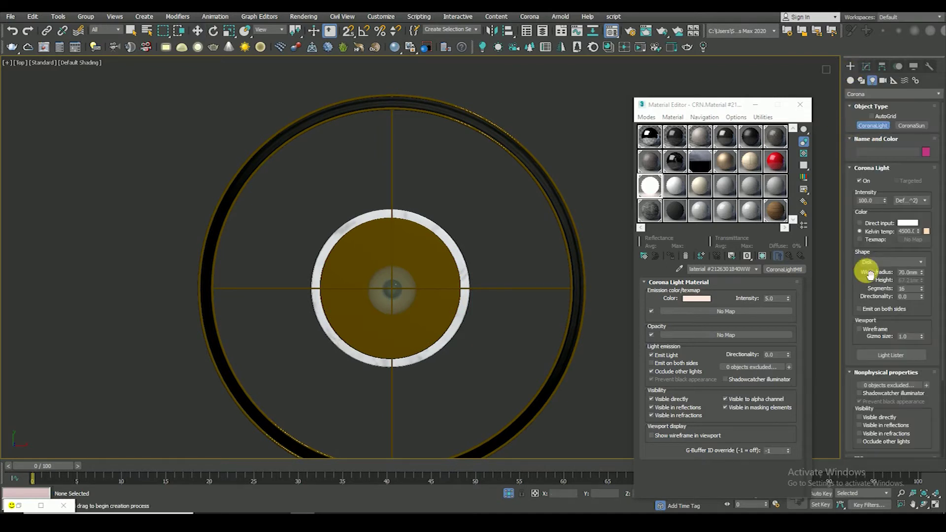
middle_drag(401, 321, 401, 247)
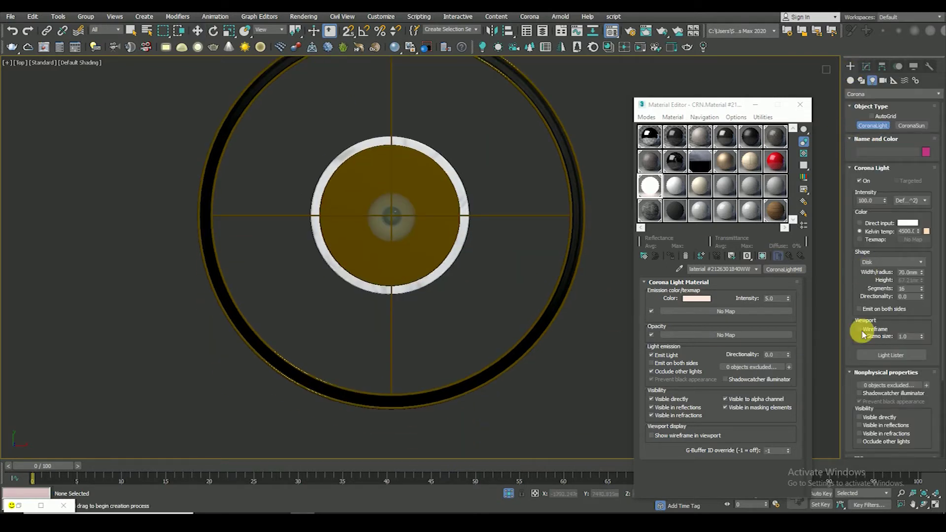
click(879, 263)
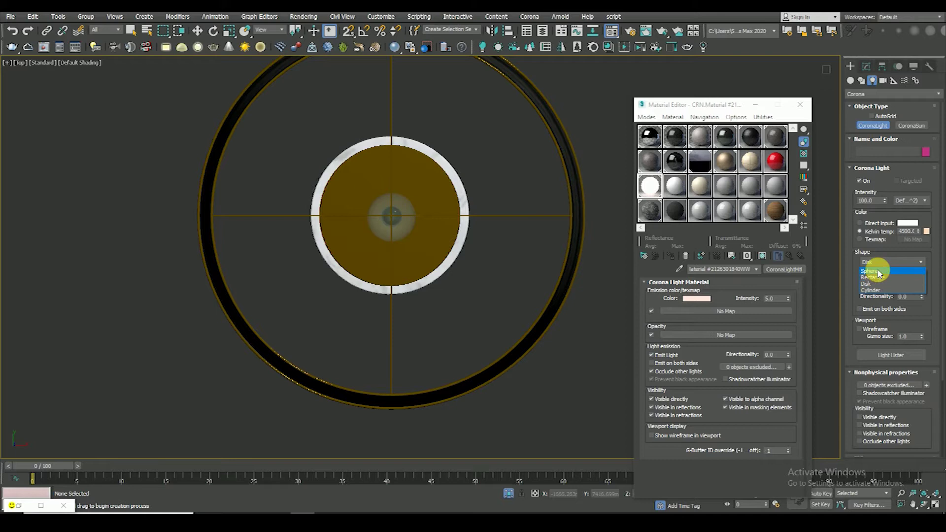
click(879, 271)
scroll(389, 207, up, 2)
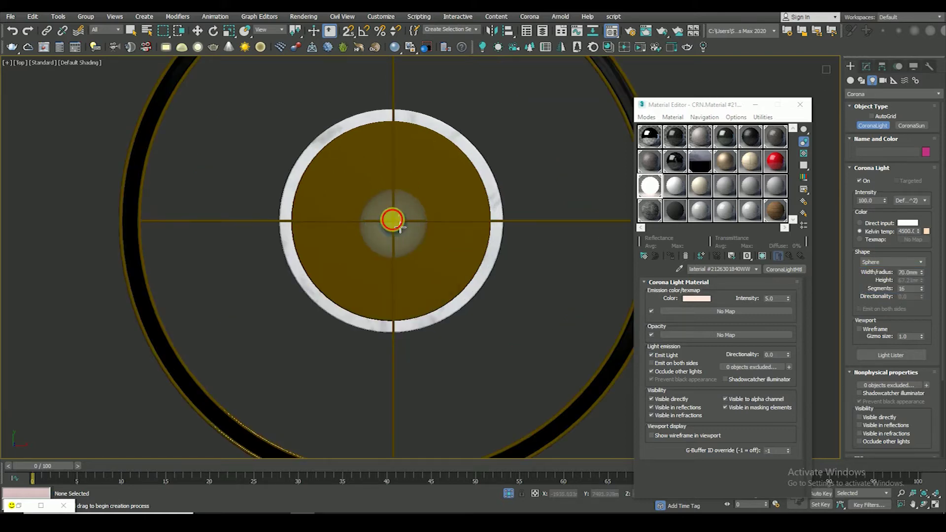
drag(399, 225, 406, 248)
In the front wireframe view, raise the sphere light up into the lamp's bulb
key(F3)
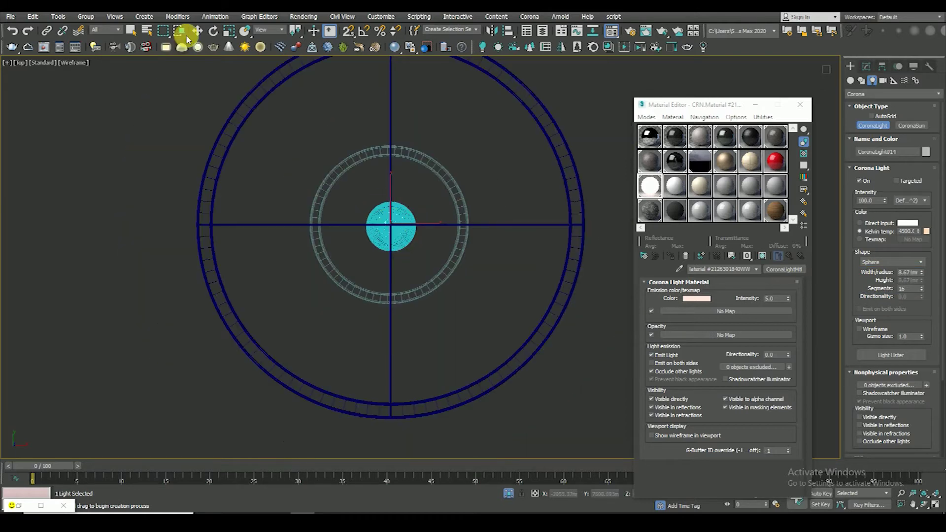
click(229, 31)
key(f)
scroll(398, 288, down, 3)
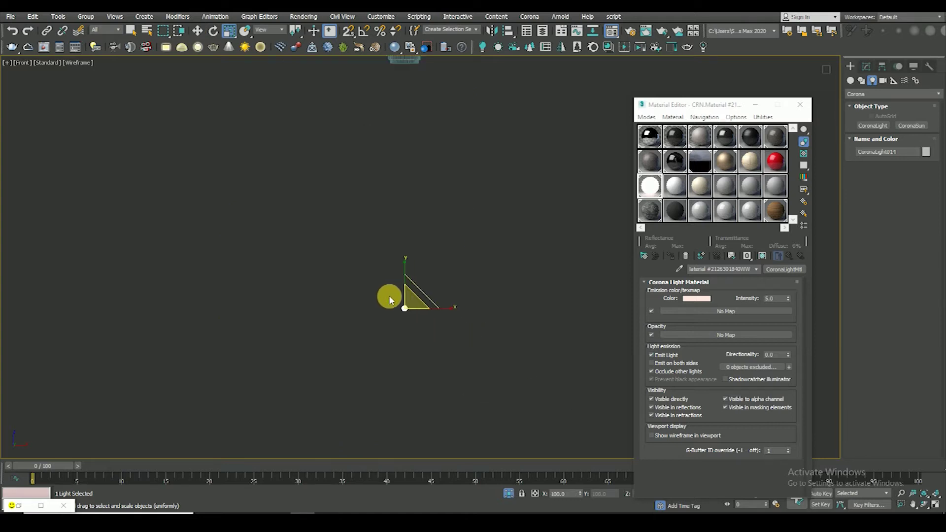
key(w)
scroll(408, 313, down, 2)
drag(409, 317, 409, 157)
scroll(410, 157, up, 3)
scroll(436, 182, up, 3)
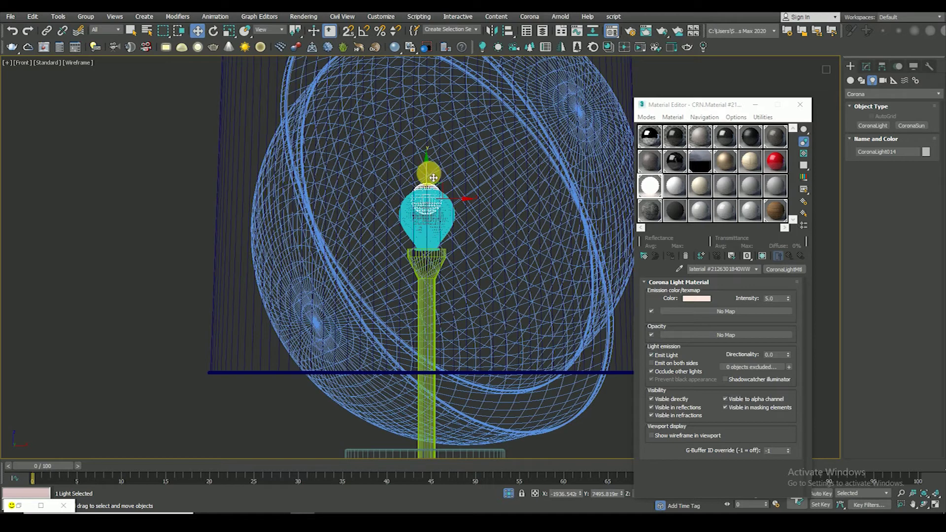
scroll(432, 187, down, 3)
Set the sphere light's radius to 36.245 and check it inside the shade
click(866, 66)
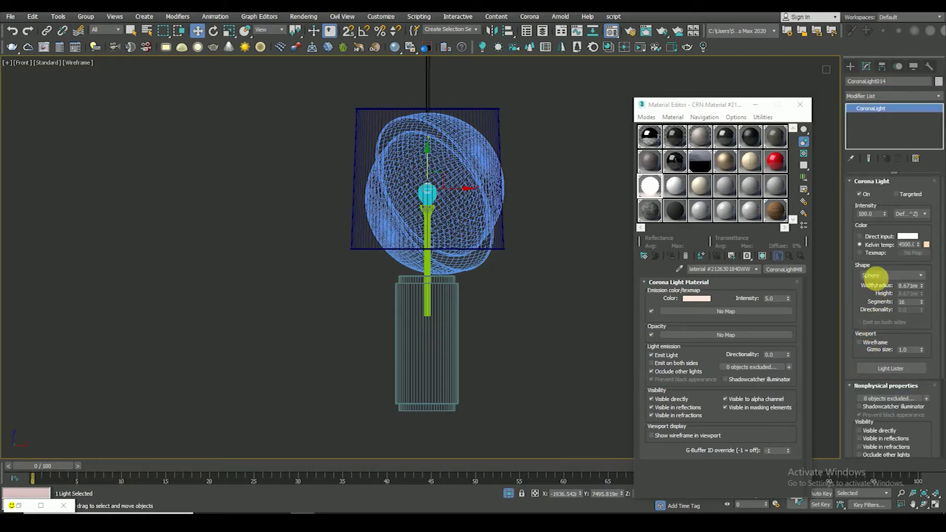
drag(922, 287, 912, 123)
key(F3)
mouse_move(430, 206)
middle_down()
mouse_move(427, 302)
mouse_move(433, 227)
middle_up()
scroll(441, 249, down, 5)
scroll(436, 248, up, 5)
mouse_move(437, 272)
alt+middle_down()
mouse_move(441, 217)
mouse_move(437, 252)
mouse_move(450, 230)
mouse_move(429, 169)
mouse_move(433, 152)
mouse_move(439, 169)
mouse_move(563, 282)
alt+middle_up()
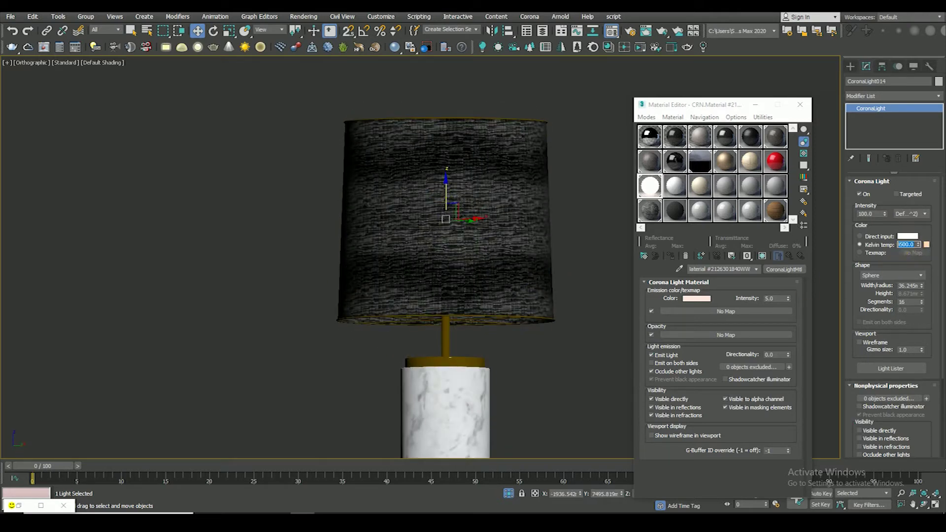
scroll(454, 308, down, 1)
scroll(424, 303, down, 5)
click(435, 329)
scroll(433, 327, down, 2)
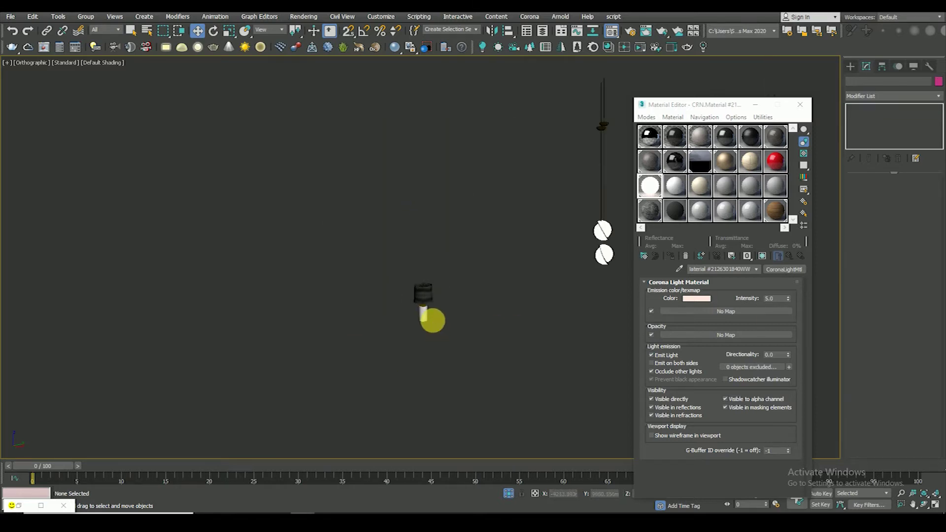
key(c)
double_click(435, 191)
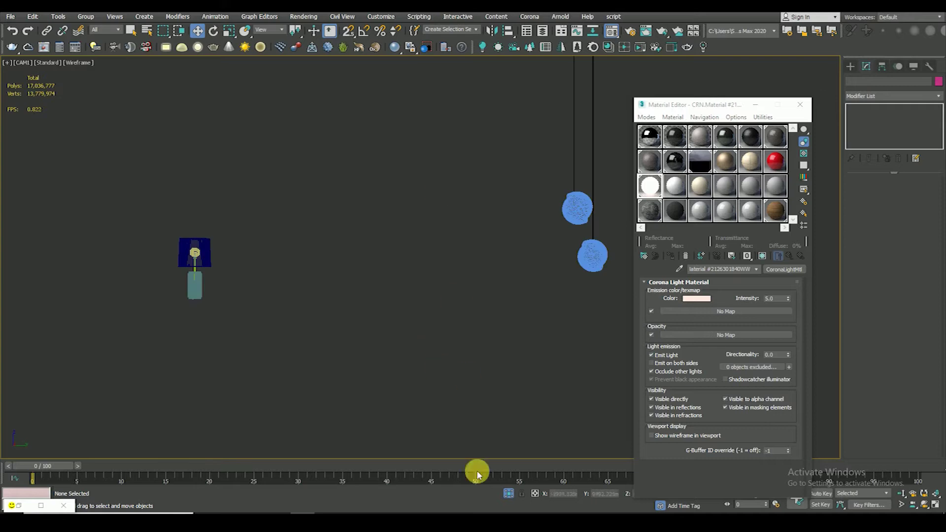
key(F3)
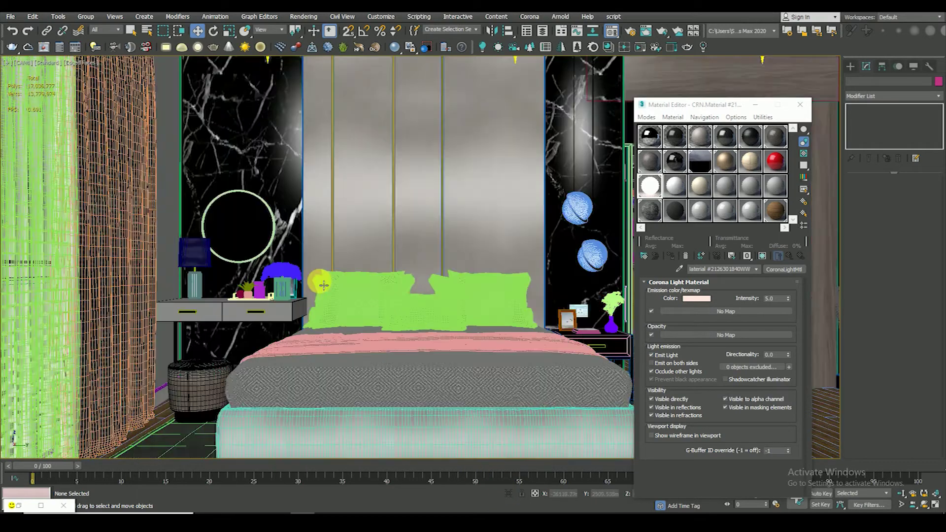
key(F4)
key(F3)
click(268, 206)
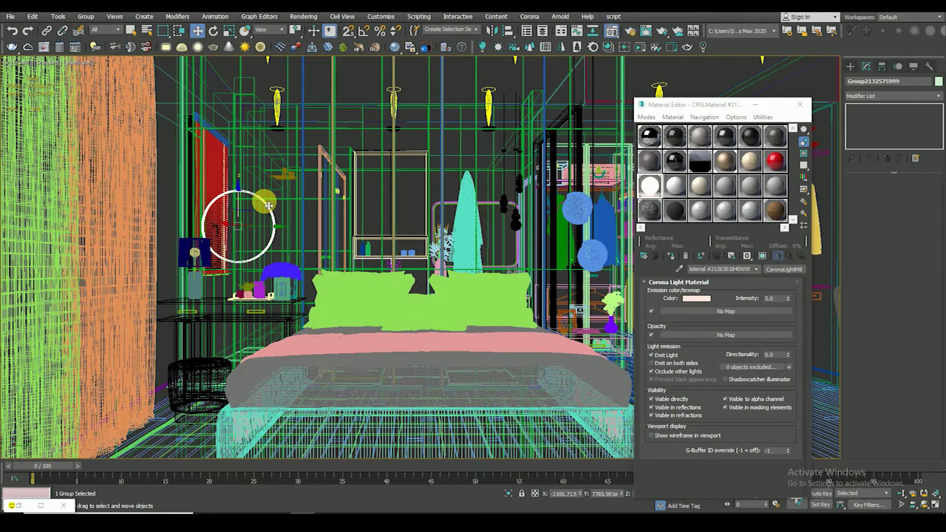
key(t)
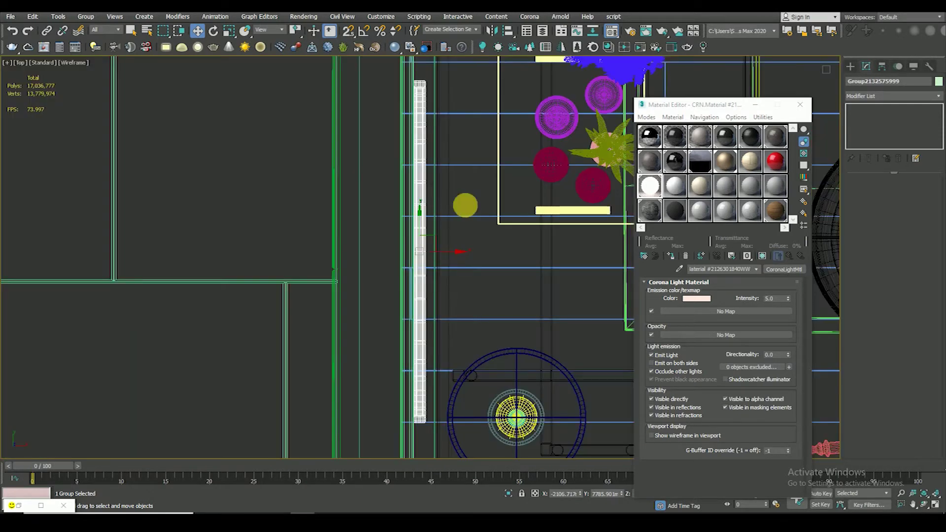
scroll(423, 93, up, 5)
click(415, 94)
click(402, 120)
key(F4)
key(alt+q)
alt+middle_drag(412, 210, 378, 146)
click(401, 133)
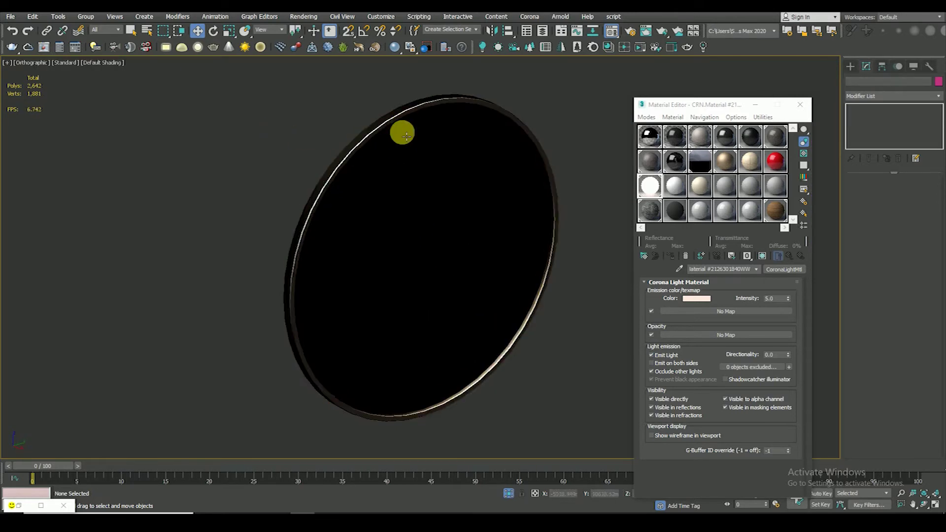
scroll(383, 116, up, 5)
scroll(336, 161, down, 5)
key(F4)
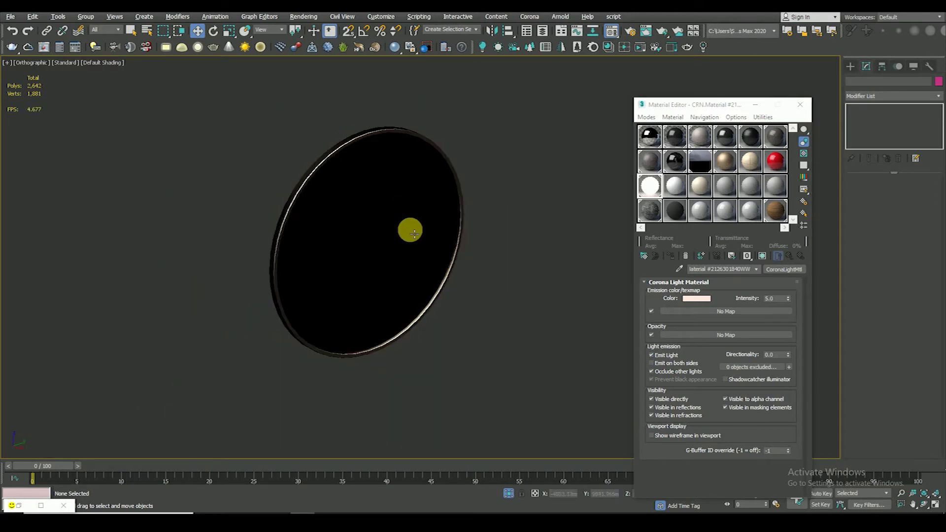
key(z)
scroll(492, 369, down, 3)
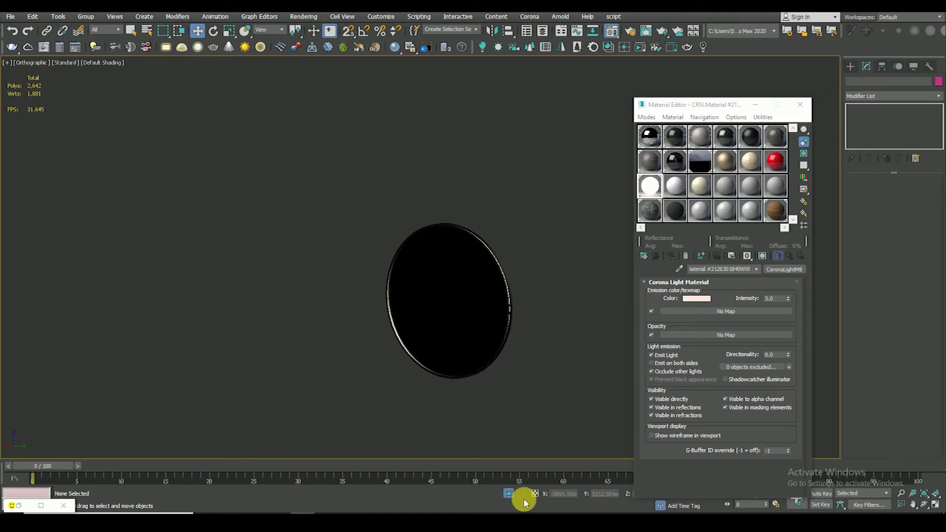
click(506, 493)
scroll(393, 256, down, 2)
scroll(391, 308, up, 2)
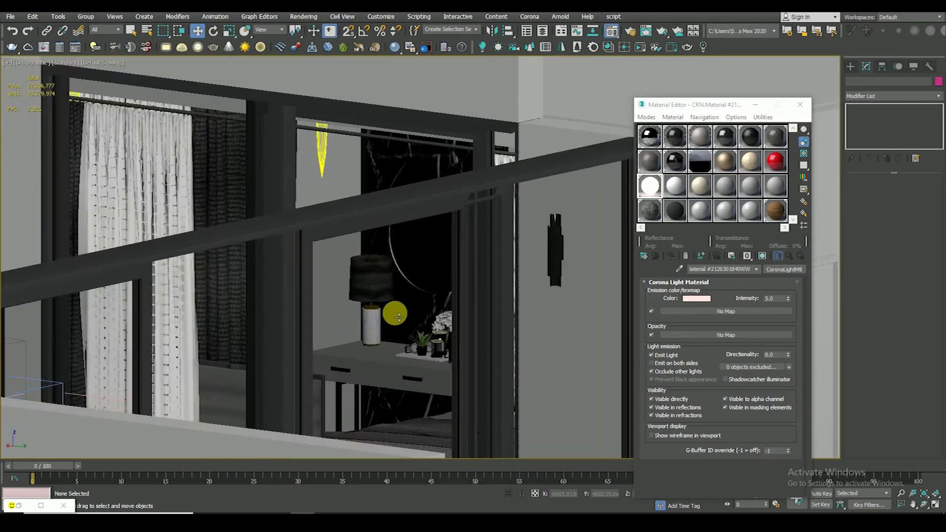
scroll(414, 354, up, 2)
scroll(416, 359, down, 2)
key(t)
key(F3)
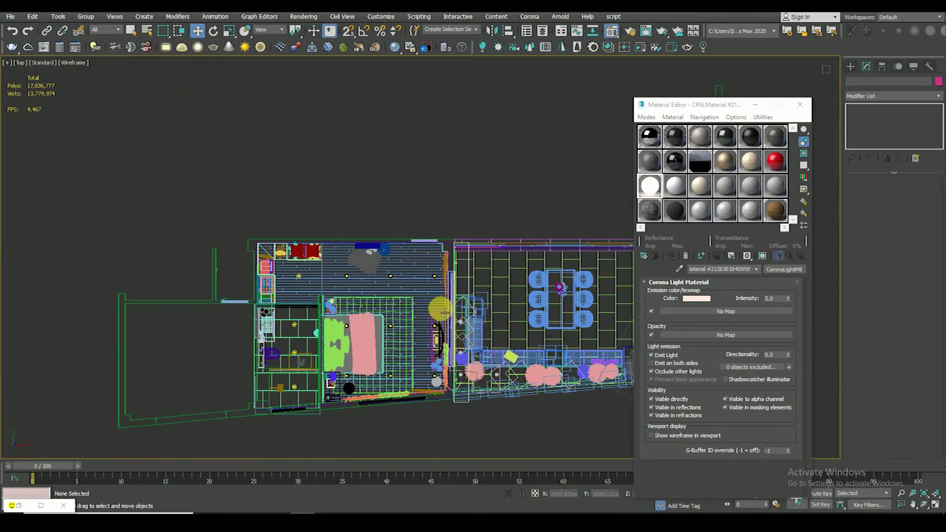
Select the trio black floor lamp and orbit to view it beside the chair
scroll(366, 285, up, 2)
scroll(369, 271, up, 1)
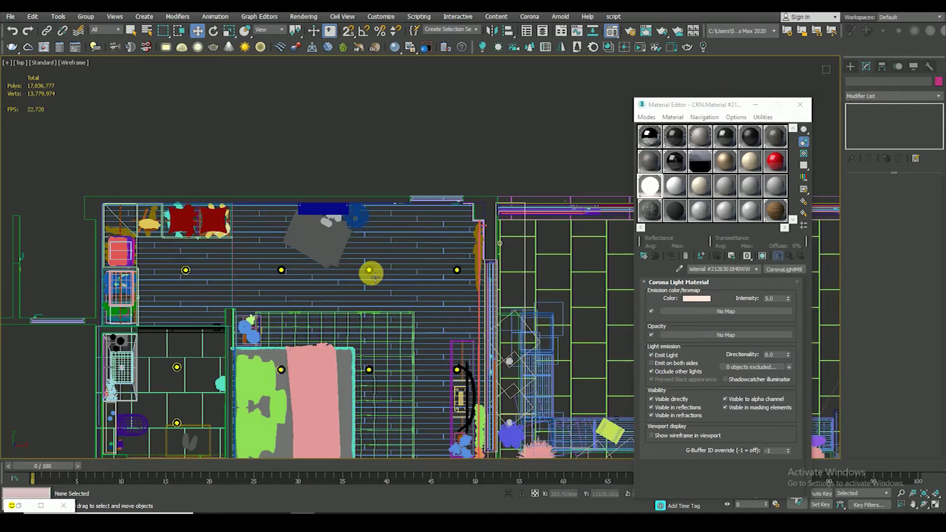
scroll(345, 231, up, 2)
scroll(317, 196, up, 1)
click(323, 200)
scroll(323, 201, down, 3)
alt+middle_drag(359, 260, 349, 240)
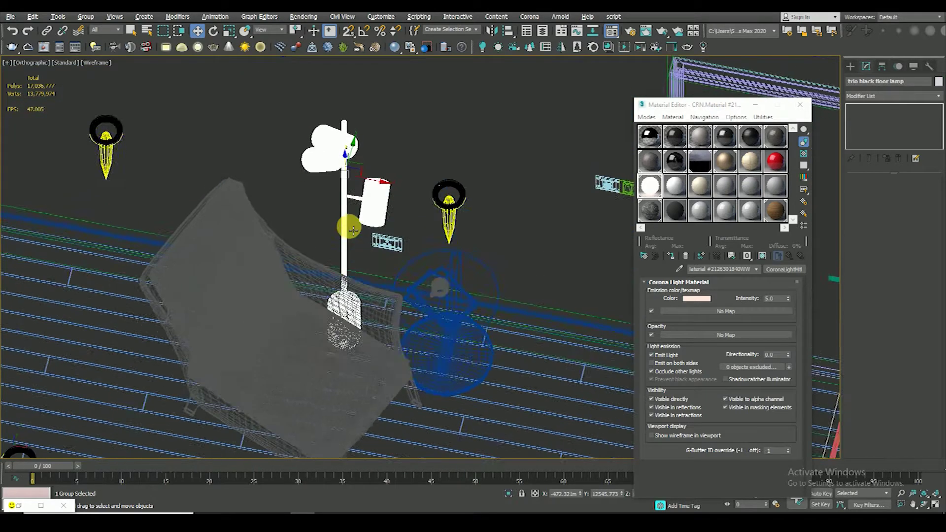
scroll(358, 276, down, 2)
scroll(391, 264, down, 2)
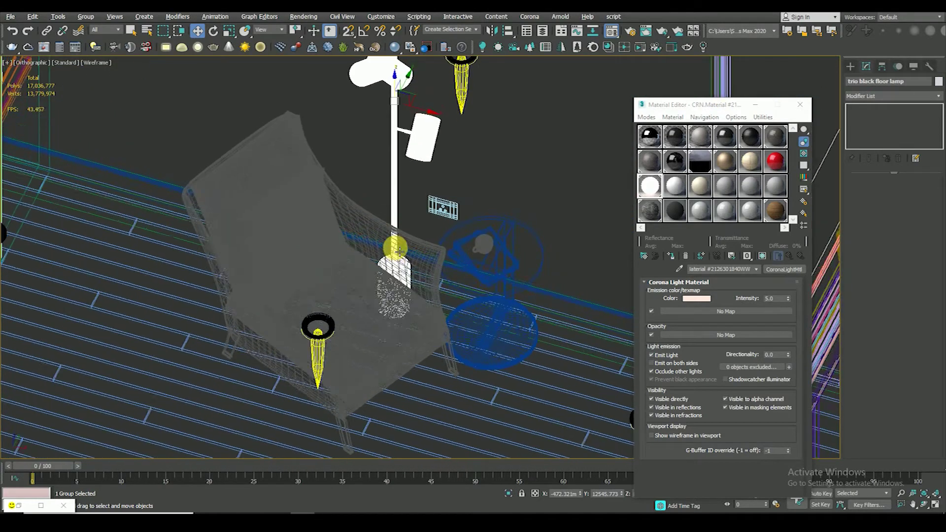
scroll(394, 268, down, 2)
scroll(403, 255, down, 2)
alt+middle_drag(407, 258, 389, 245)
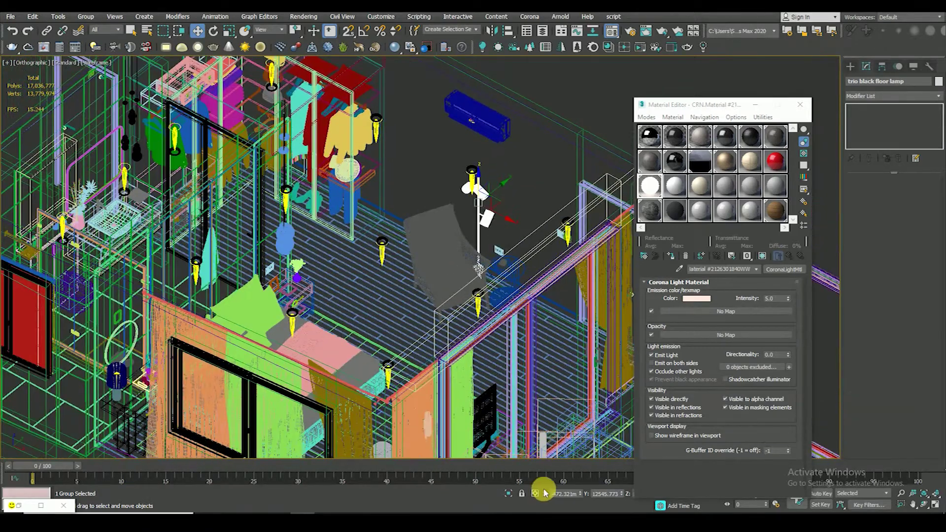
Isolate the floor lamp in shaded display and zoom onto its lower head
click(510, 494)
key(F3)
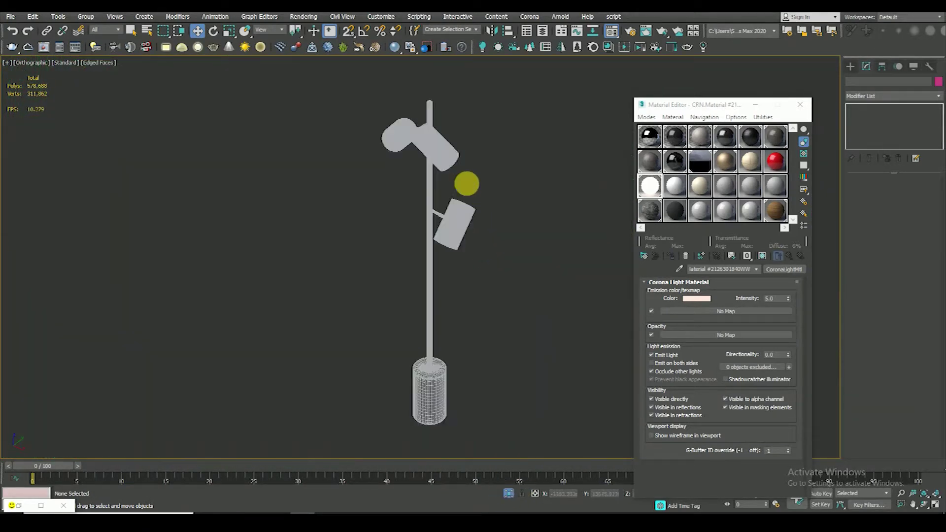
alt+middle_drag(450, 157, 459, 152)
scroll(454, 211, up, 3)
scroll(468, 276, up, 2)
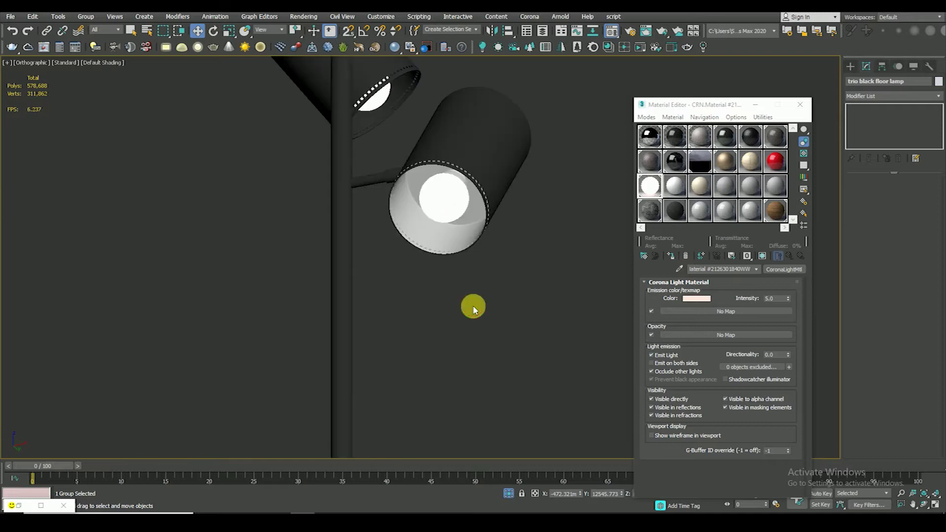
Eyedrop the lamp head's glowing material into the Polished Aluminum slot and preview it
click(471, 299)
click(674, 186)
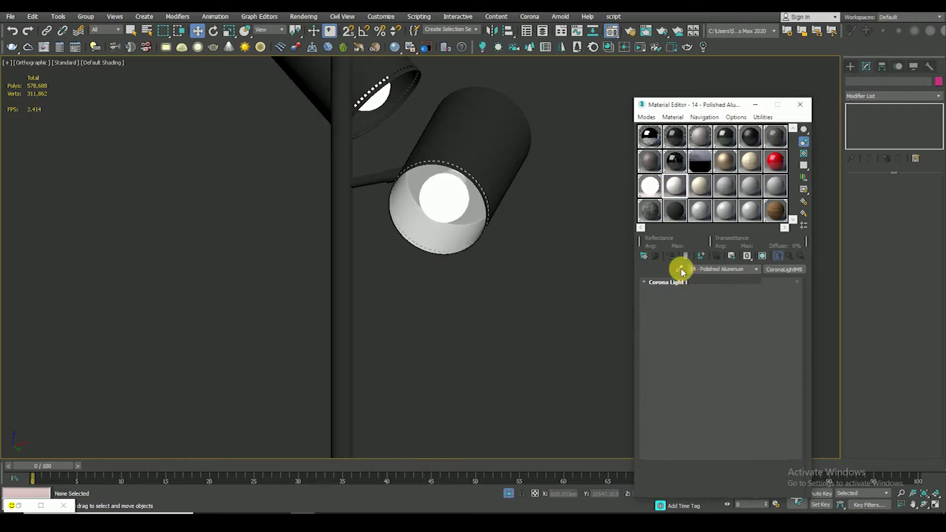
click(680, 269)
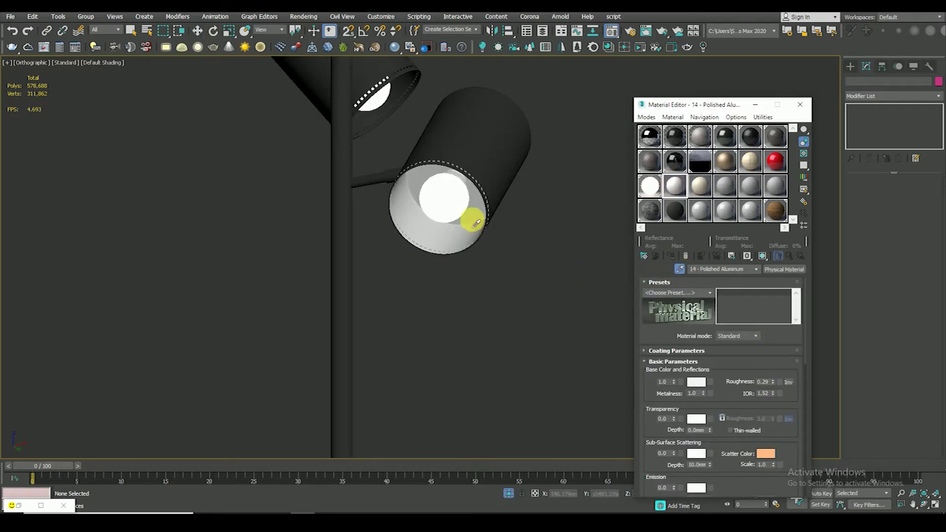
click(451, 204)
double_click(676, 187)
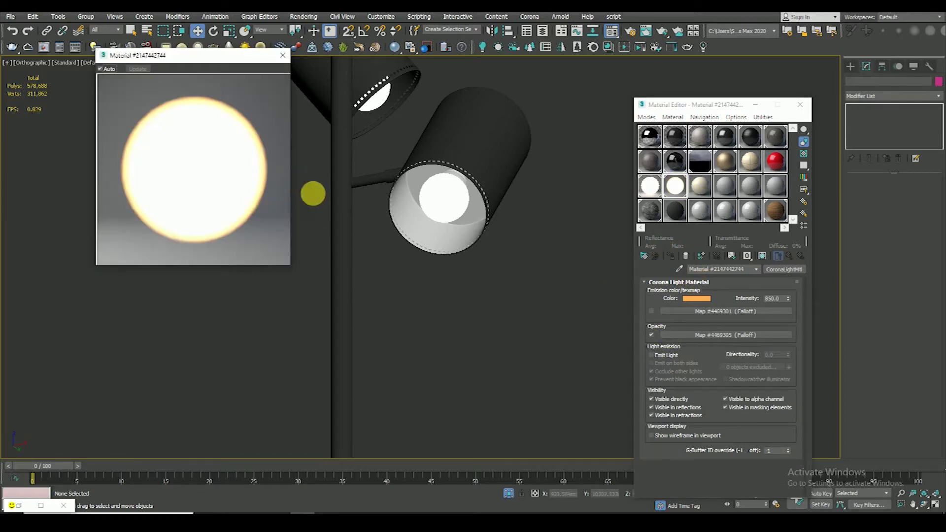
click(282, 59)
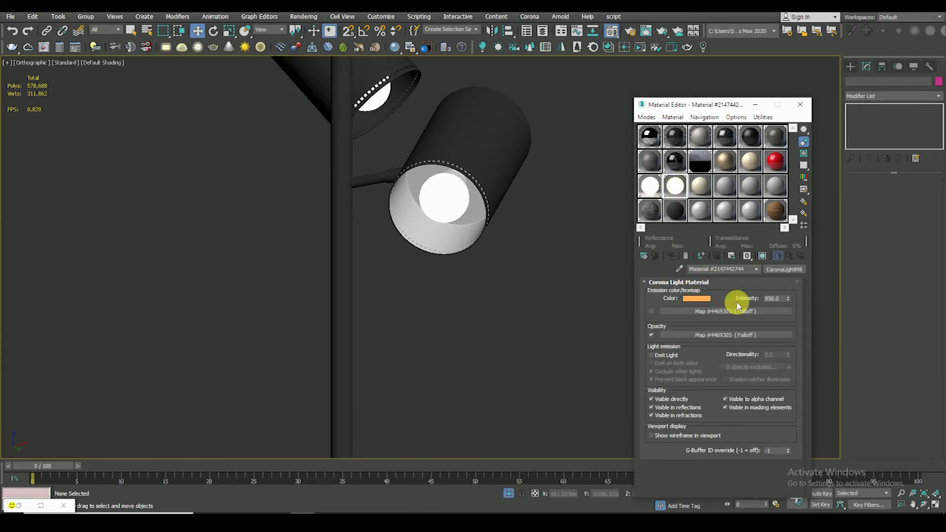
Inspect the emission Falloff map, return to the parent material, and unisolate the scene
click(452, 369)
scroll(476, 327, down, 5)
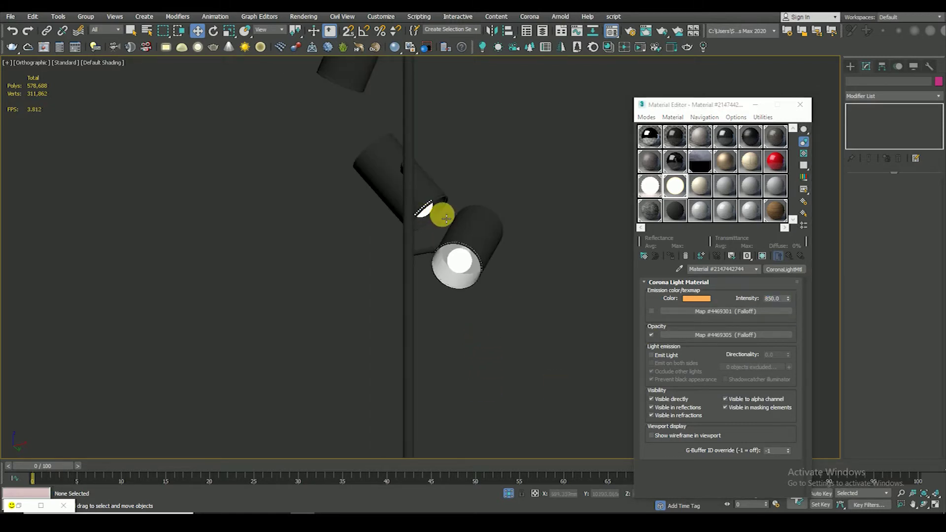
click(710, 311)
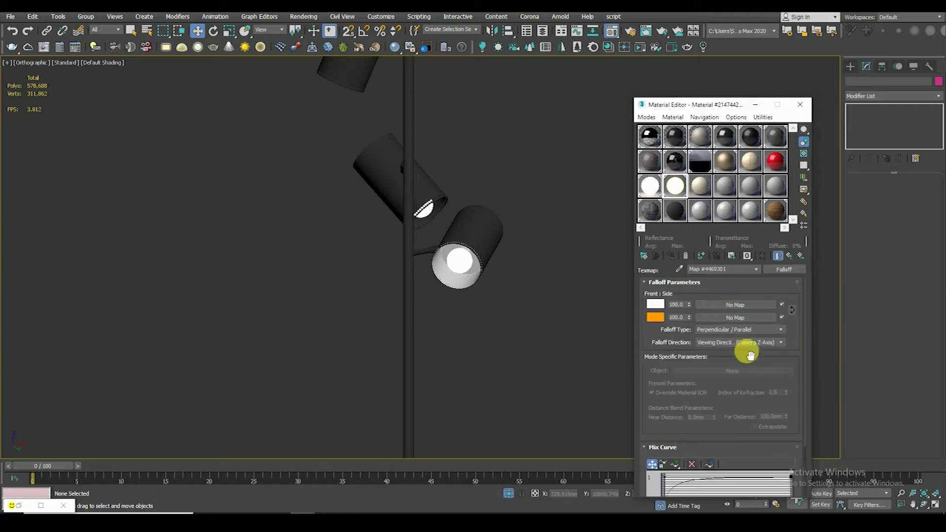
click(788, 256)
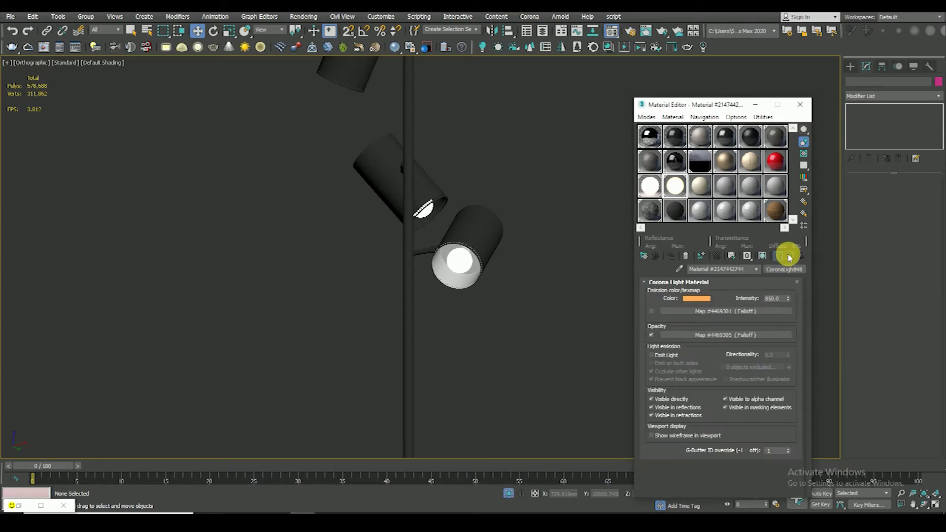
click(507, 492)
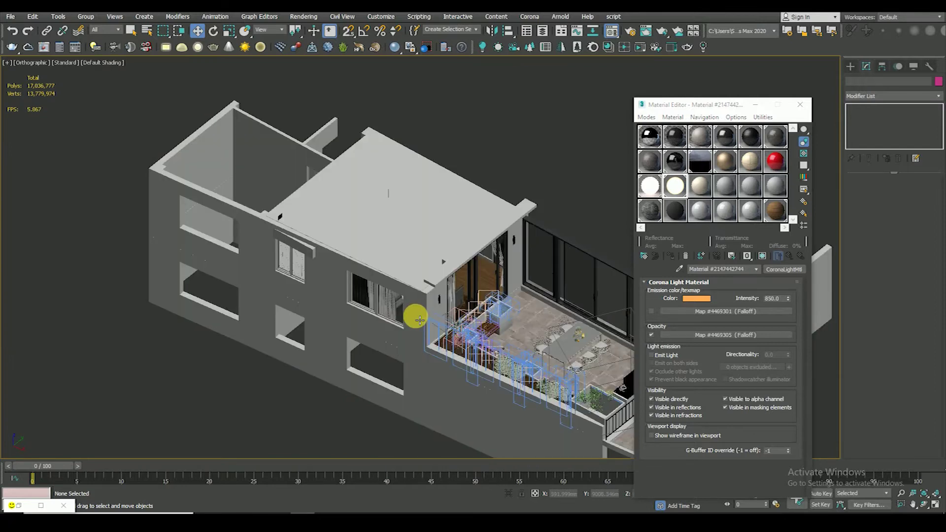
From CAM1, select pendant light CoronaLight010 with its sphere and isolate them
key(c)
double_click(431, 191)
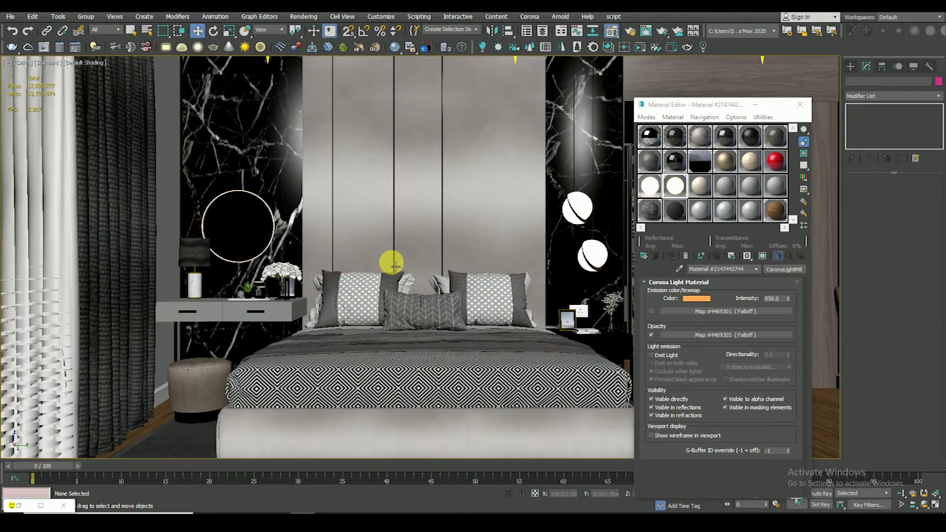
drag(695, 109, 450, 178)
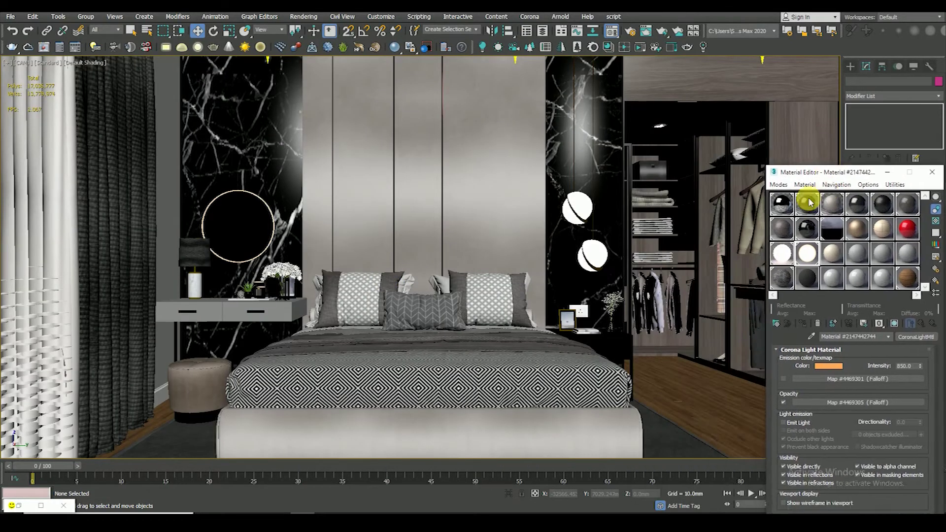
key(F3)
key(F3)
key(F3)
click(661, 99)
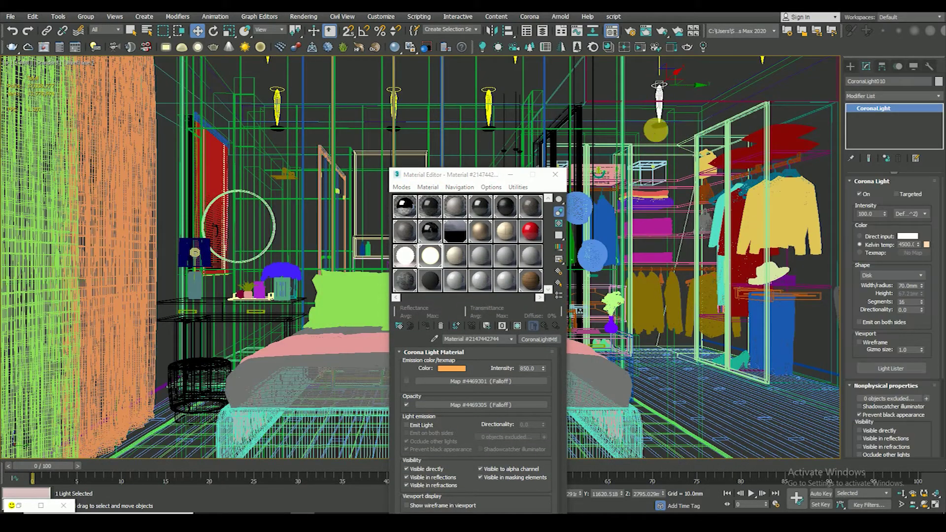
ctrl+click(662, 132)
click(555, 174)
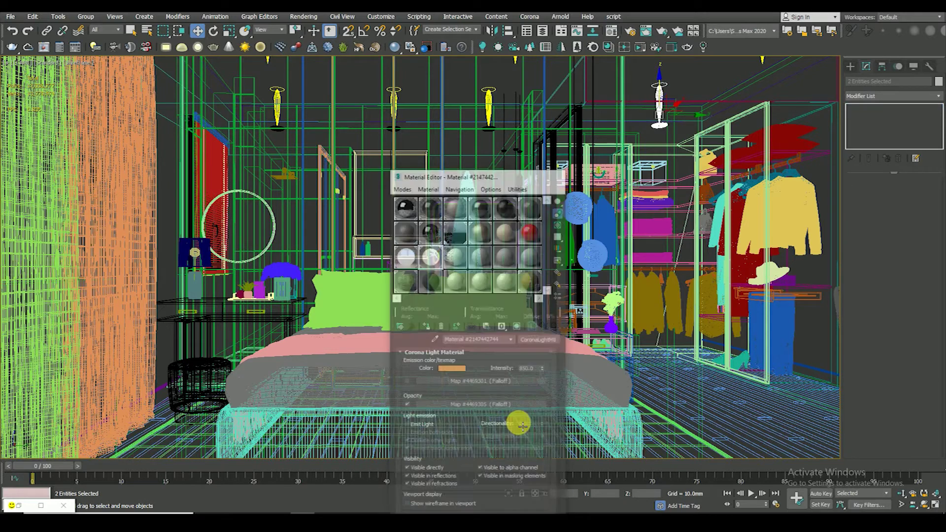
click(507, 493)
In the front view, move CoronaLight010 down to about Z 2387 mm, then show everything
key(f)
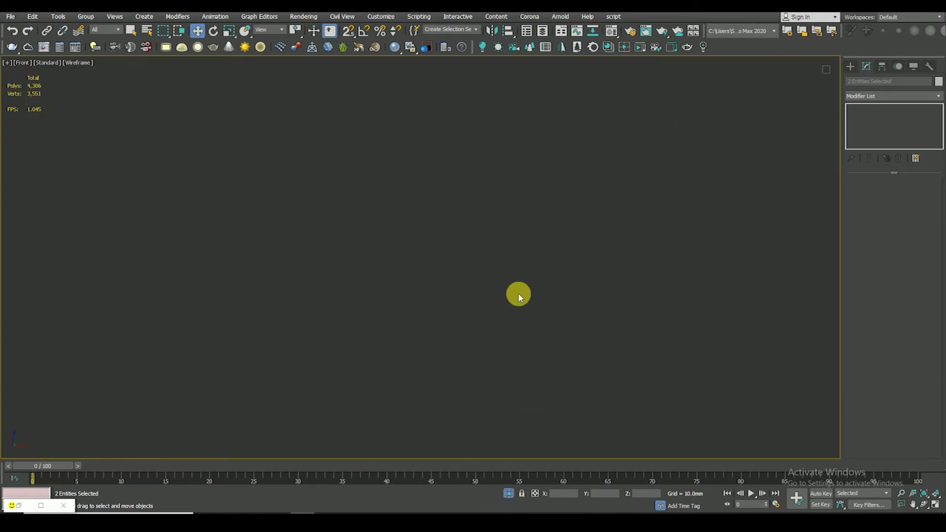
key(z)
drag(338, 137, 541, 200)
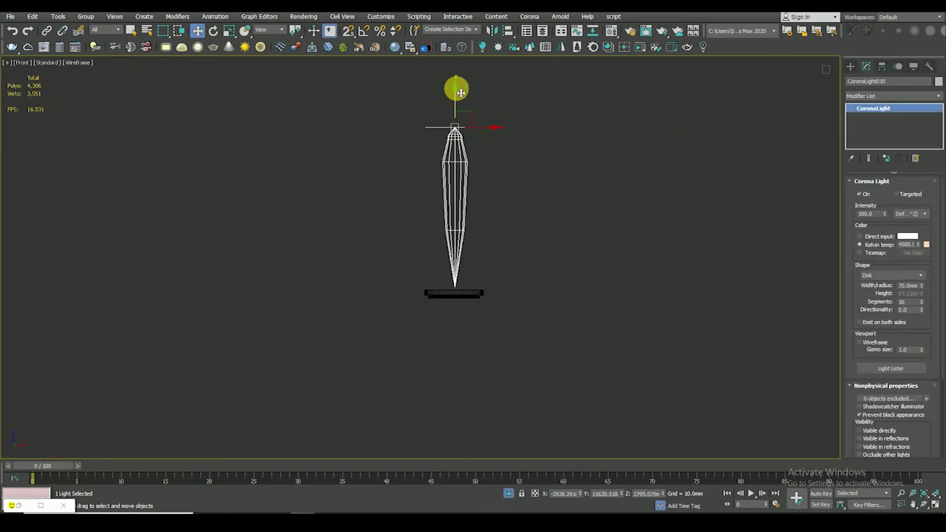
mouse_move(461, 93)
mouse_down()
mouse_move(460, 268)
mouse_move(453, 282)
mouse_up()
scroll(448, 296, up, 5)
click(509, 493)
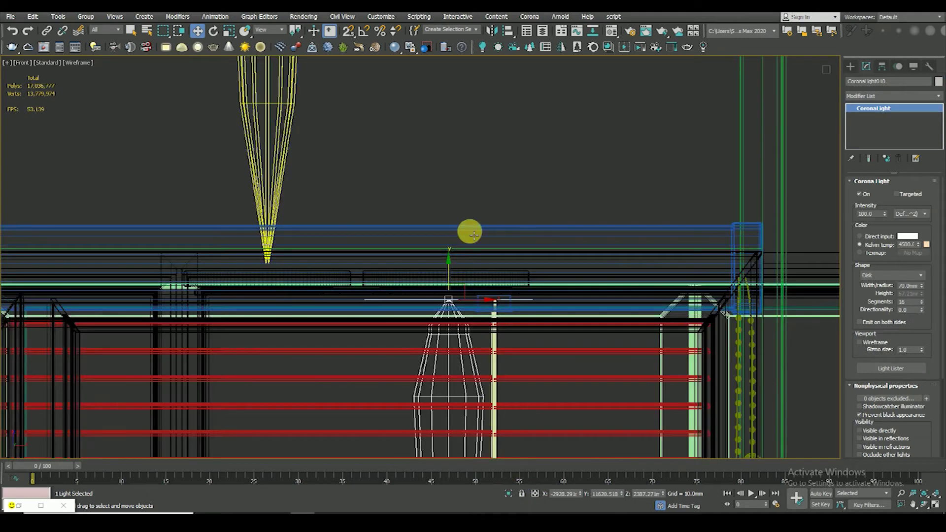
click(458, 232)
Locate the bedroom wardrobe in the plan and pick its objects in an angled view
key(t)
key(z)
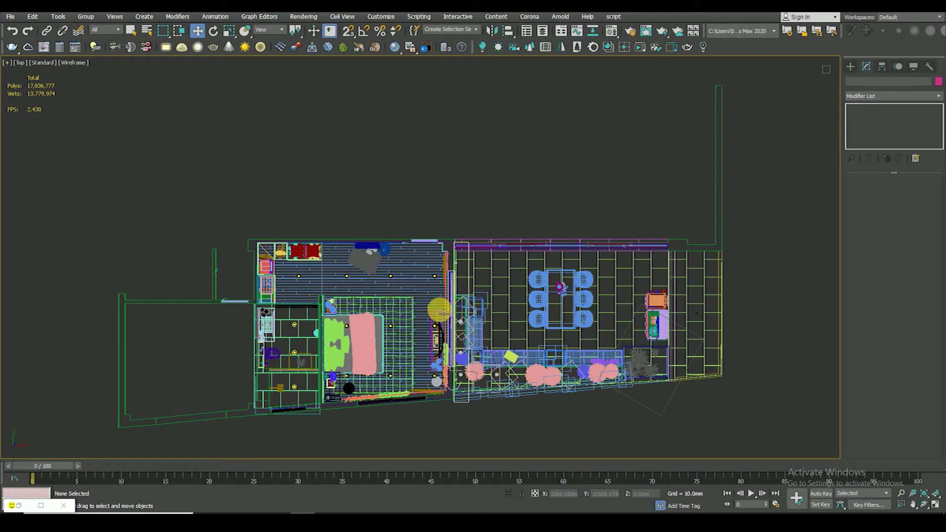
middle_drag(375, 265, 446, 229)
scroll(349, 222, up, 3)
scroll(350, 221, up, 3)
mouse_move(355, 231)
alt+middle_down()
mouse_move(332, 221)
mouse_move(351, 198)
mouse_move(330, 154)
mouse_move(360, 176)
alt+middle_up()
click(347, 176)
scroll(360, 176, up, 2)
scroll(361, 176, up, 3)
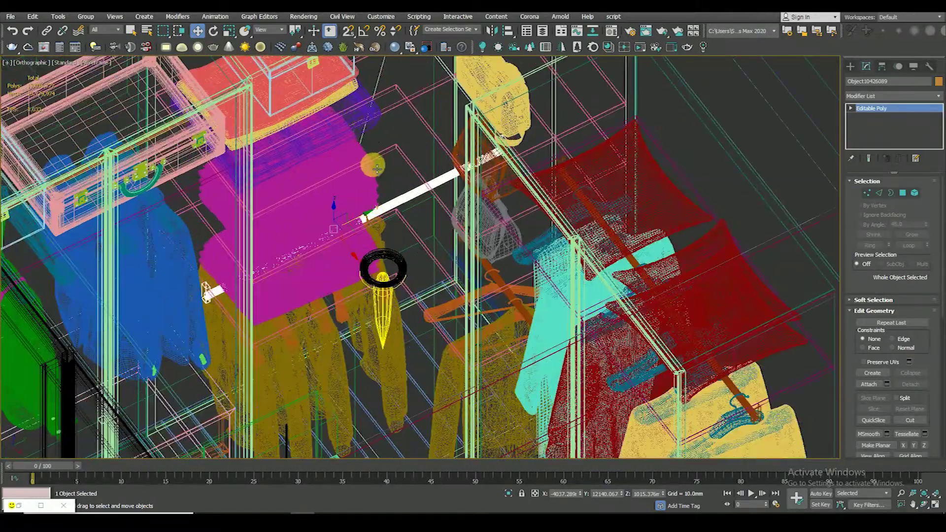
click(386, 204)
Window-select only the wardrobe pieces in Top view, isolate them, and orbit to an angled view
scroll(384, 204, down, 5)
key(t)
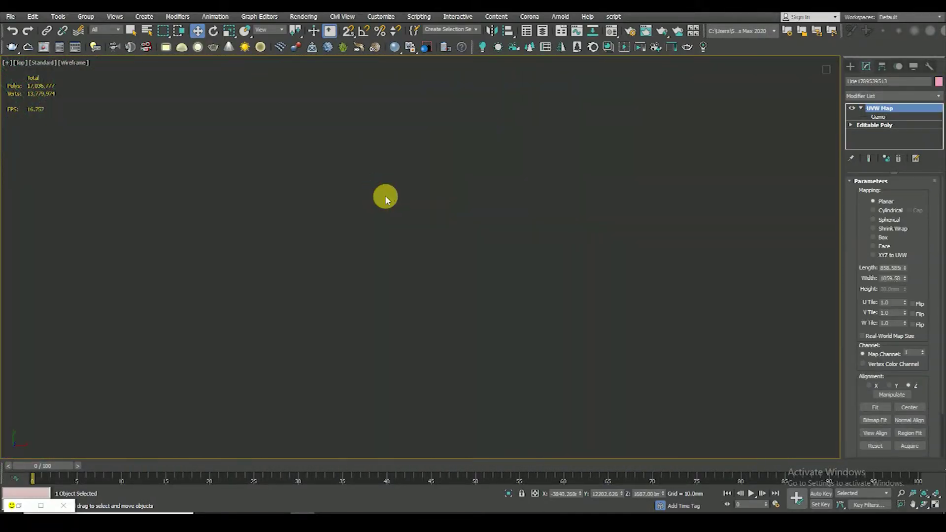
scroll(388, 178, down, 3)
scroll(389, 181, down, 2)
click(305, 132)
scroll(395, 154, down, 3)
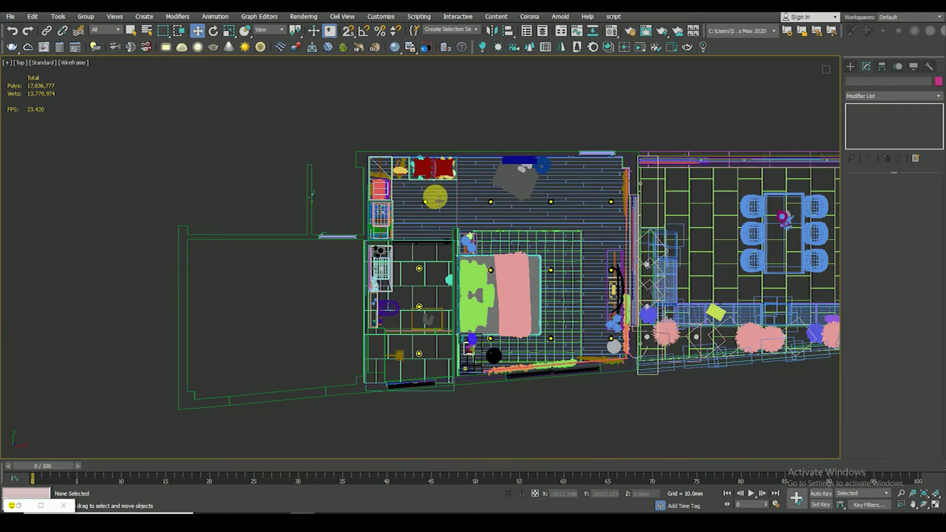
scroll(426, 179, up, 2)
drag(419, 249, 474, 272)
drag(530, 114, 638, 365)
alt+drag(248, 398, 248, 398)
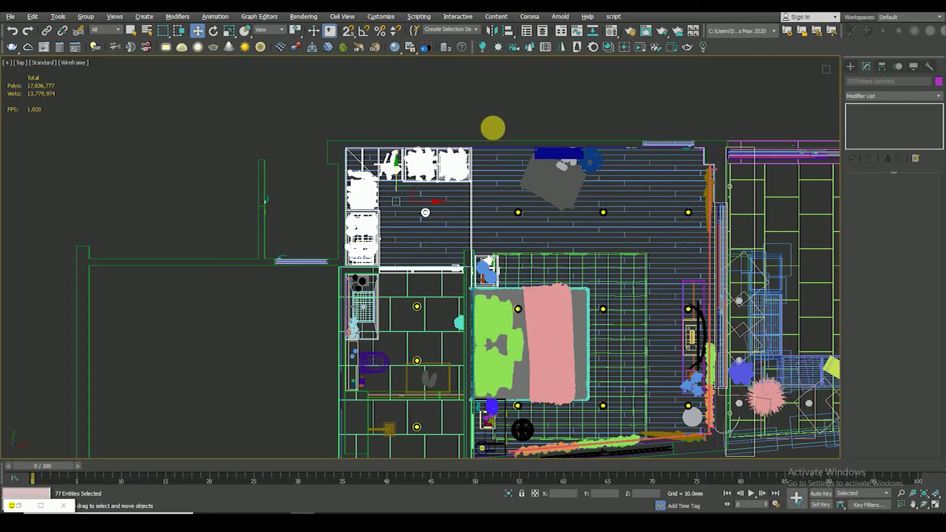
click(507, 494)
alt+middle_drag(461, 335, 486, 279)
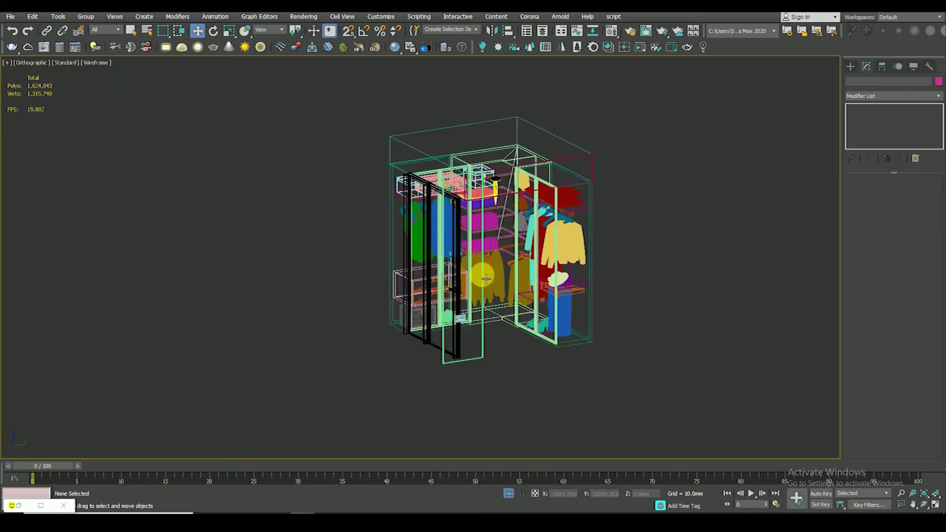
Inspect the wardrobe shelves in shaded view, orbiting below to see their undersides
key(F3)
scroll(473, 256, up, 3)
scroll(457, 118, up, 5)
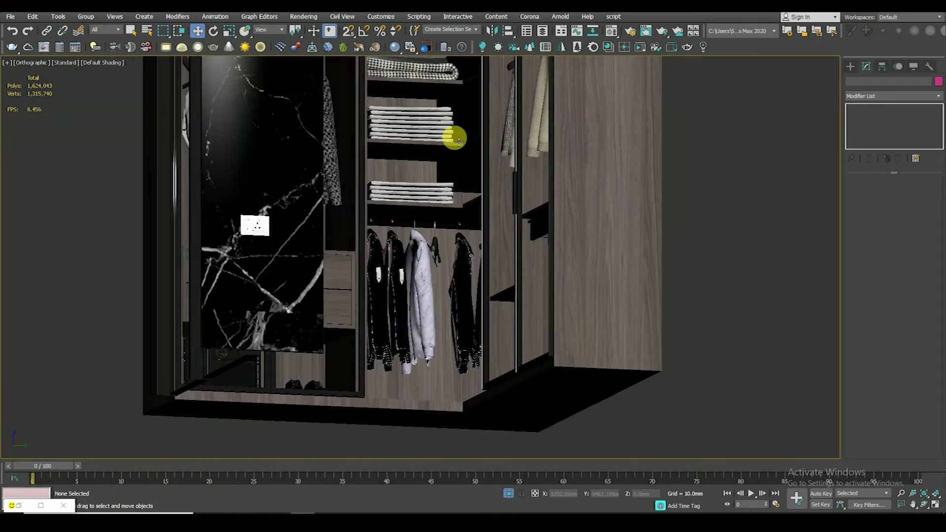
click(458, 141)
key(F4)
mouse_move(458, 141)
alt+middle_down()
mouse_move(439, 153)
mouse_move(457, 197)
alt+middle_up()
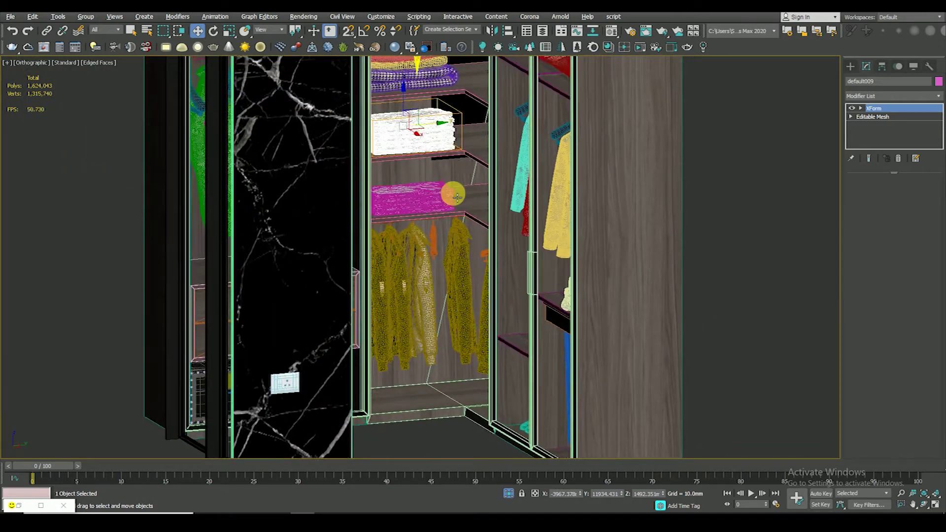
alt+middle_drag(458, 197, 424, 190)
key(F4)
mouse_move(292, 236)
alt+middle_down()
mouse_move(315, 147)
mouse_move(313, 321)
mouse_move(306, 291)
mouse_move(335, 329)
mouse_move(321, 329)
mouse_move(324, 344)
alt+middle_up()
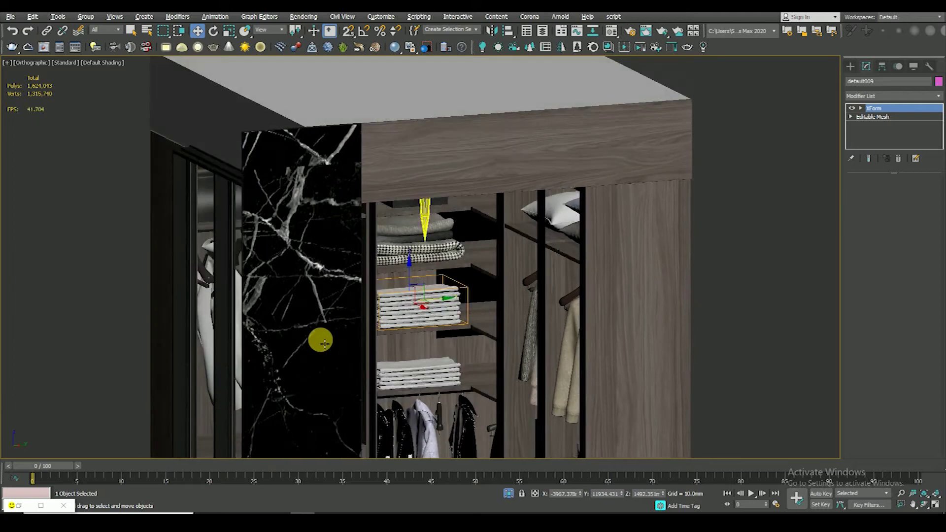
scroll(422, 233, up, 3)
scroll(428, 218, up, 2)
mouse_move(437, 211)
alt+middle_down()
mouse_move(437, 186)
mouse_move(451, 172)
mouse_move(424, 194)
mouse_move(425, 232)
alt+middle_up()
scroll(427, 222, down, 2)
Return to Top wireframe view with nothing selected and bring up the Corona light types
key(t)
key(F3)
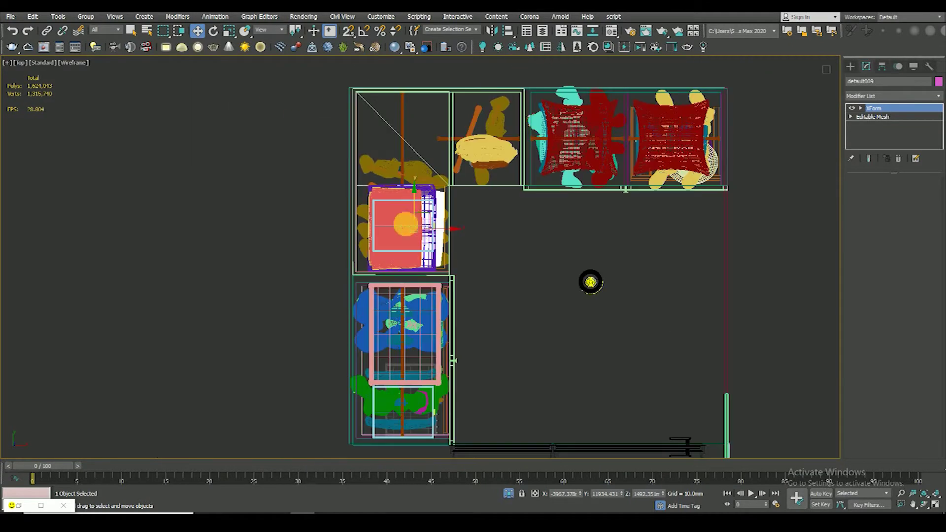
click(591, 282)
scroll(398, 212, down, 3)
click(850, 66)
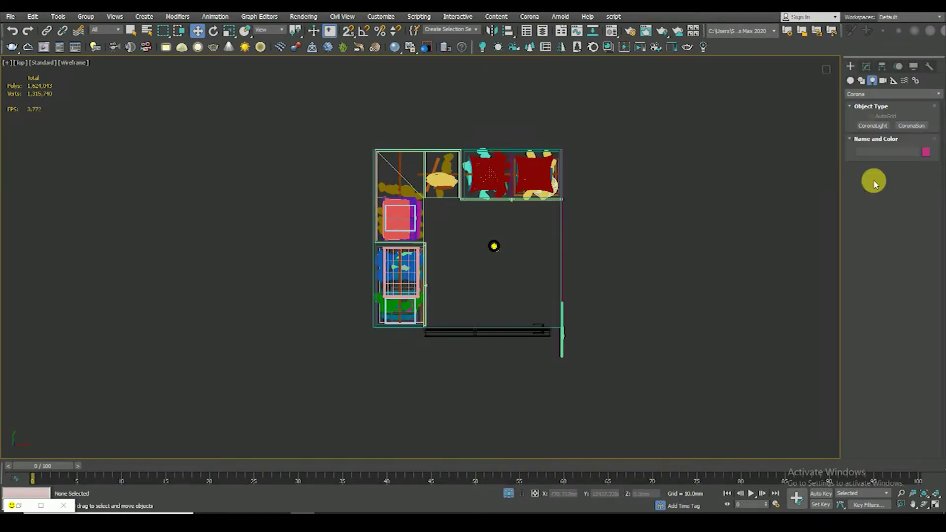
Draw a Rectangle-shaped CoronaLight inside the wardrobe in Top view
click(873, 127)
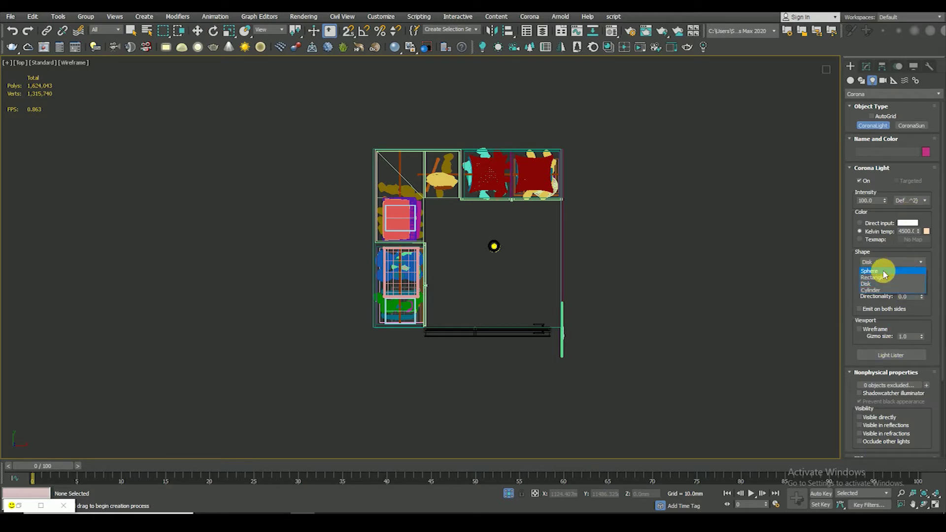
click(884, 281)
middle_drag(452, 243, 485, 212)
drag(484, 189, 499, 294)
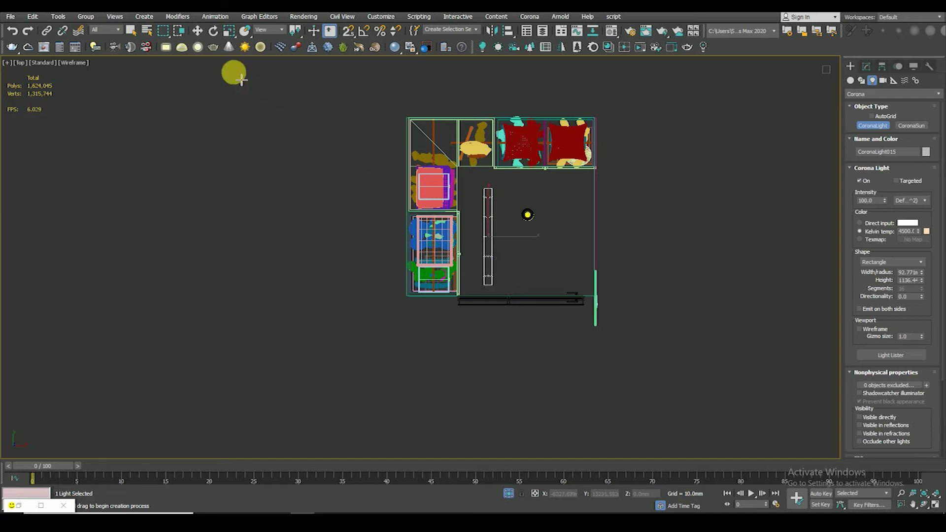
Move the light over onto the wardrobe's left section in Top view
click(198, 31)
scroll(505, 237, up, 2)
drag(505, 229, 458, 229)
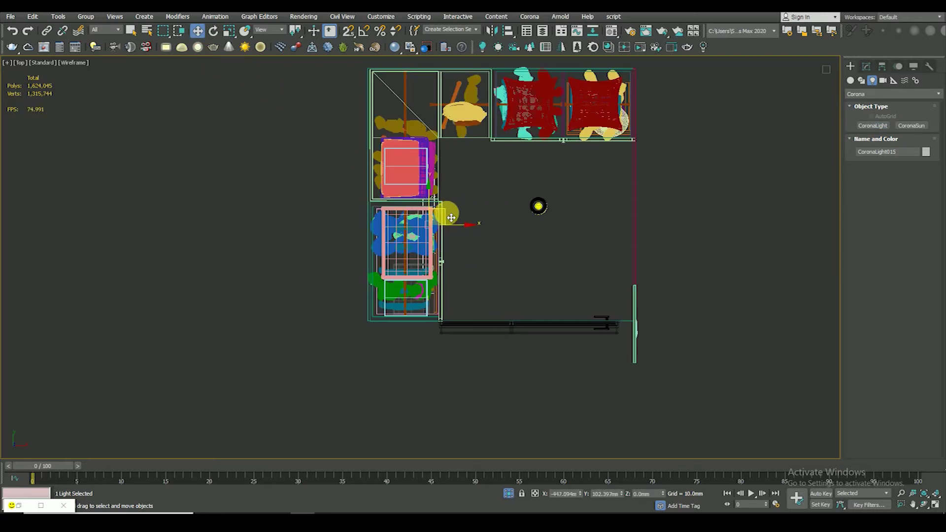
key(f)
scroll(454, 295, up, 3)
scroll(454, 304, down, 2)
scroll(450, 278, down, 3)
scroll(443, 353, up, 3)
Raise the light just under the top shelf in Front view and make it emit on both sides
drag(466, 375, 474, 207)
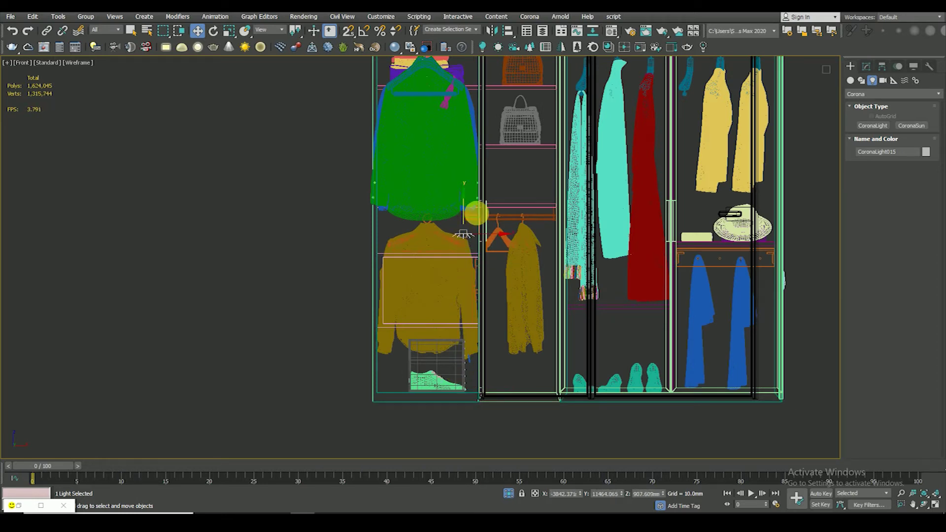
middle_drag(475, 213, 480, 326)
drag(463, 340, 488, 143)
scroll(481, 152, up, 3)
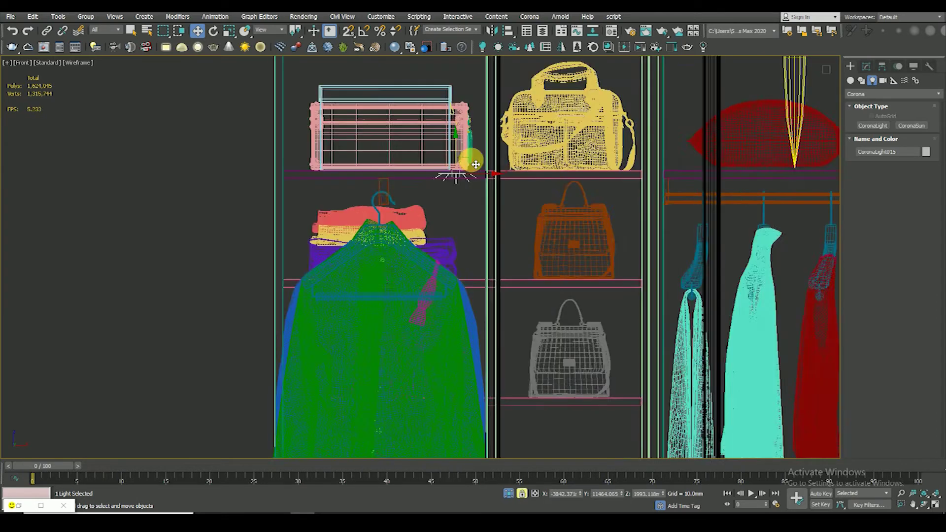
scroll(475, 164, up, 4)
drag(435, 171, 435, 188)
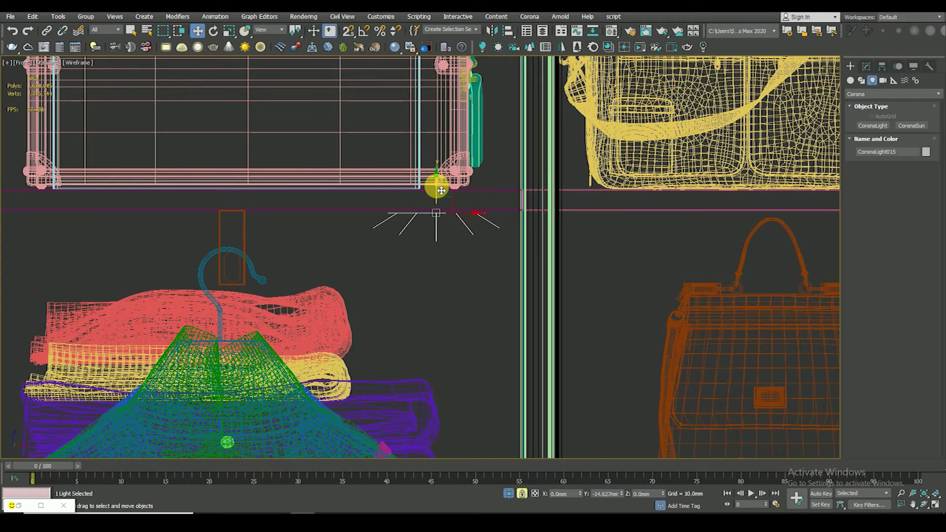
click(866, 66)
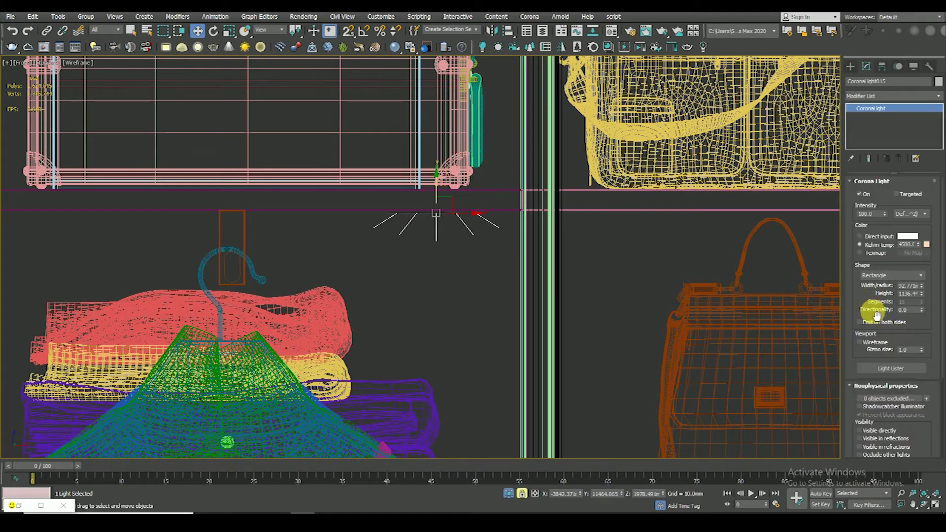
click(871, 321)
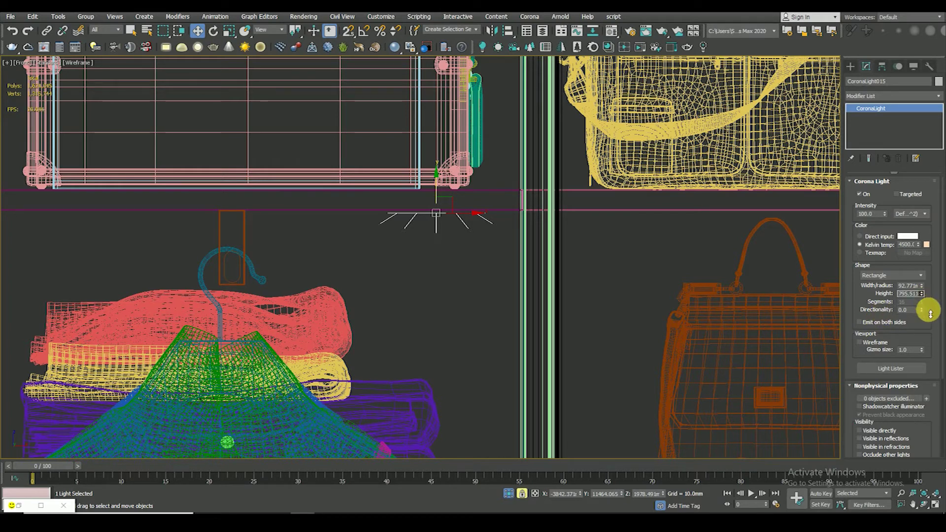
Narrow the light's width to 34.325 and shift it right along the shelf
drag(923, 289, 927, 318)
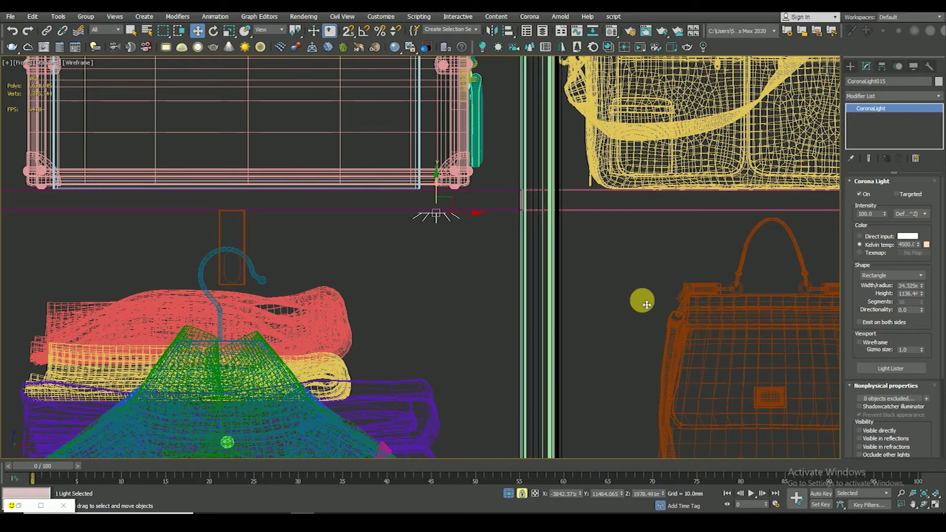
scroll(433, 240, down, 1)
scroll(310, 224, down, 3)
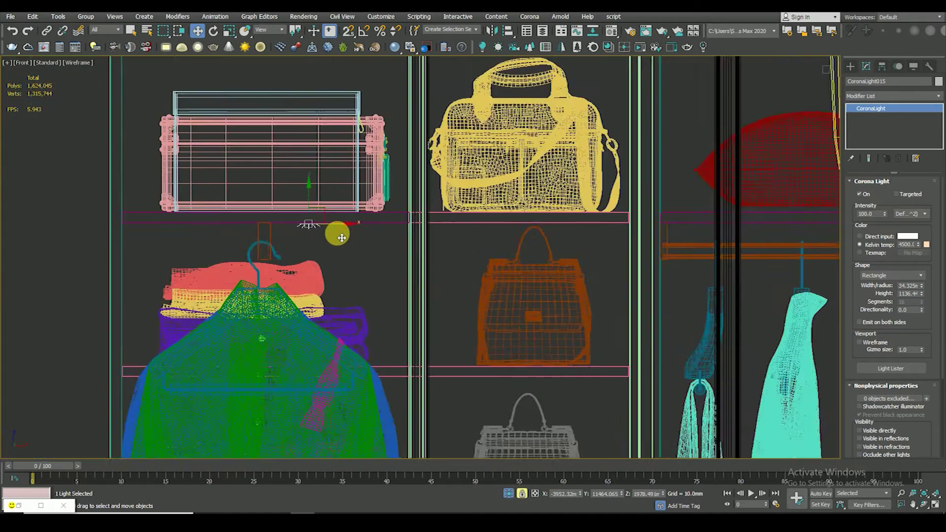
scroll(334, 233, down, 2)
scroll(402, 247, up, 2)
mouse_move(400, 244)
mouse_down()
mouse_move(526, 240)
mouse_move(481, 219)
mouse_up()
Nudge the light up to about Z 1980 under the top shelf and adjust its Modify panel settings
scroll(507, 229, up, 4)
scroll(468, 224, down, 4)
scroll(477, 239, up, 6)
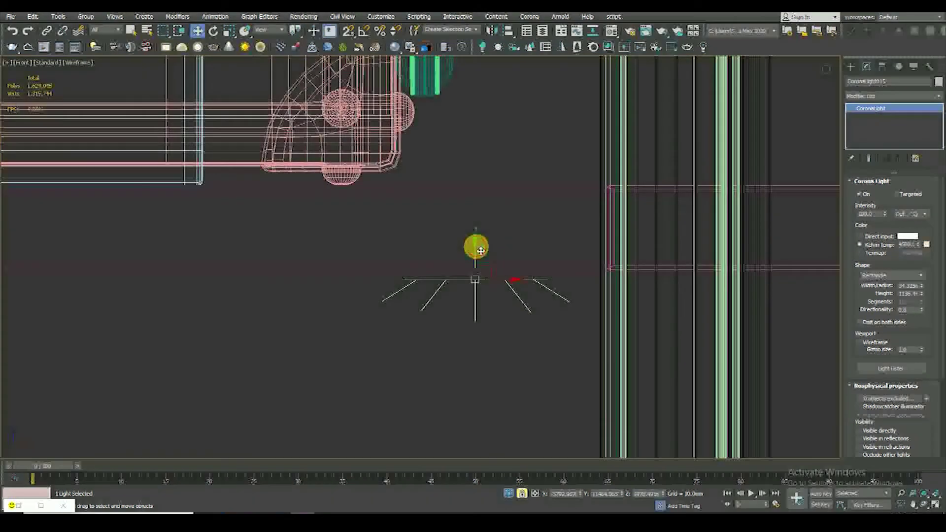
scroll(412, 226, up, 3)
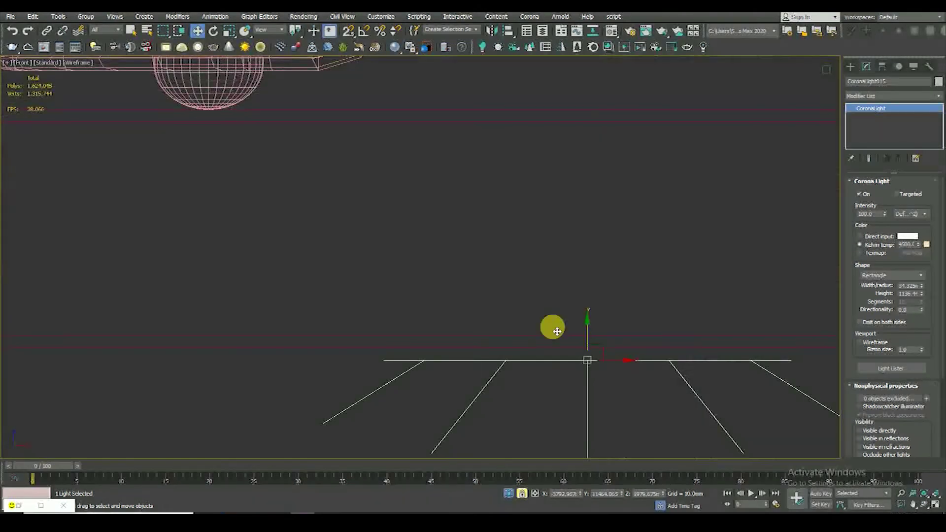
drag(588, 334, 596, 329)
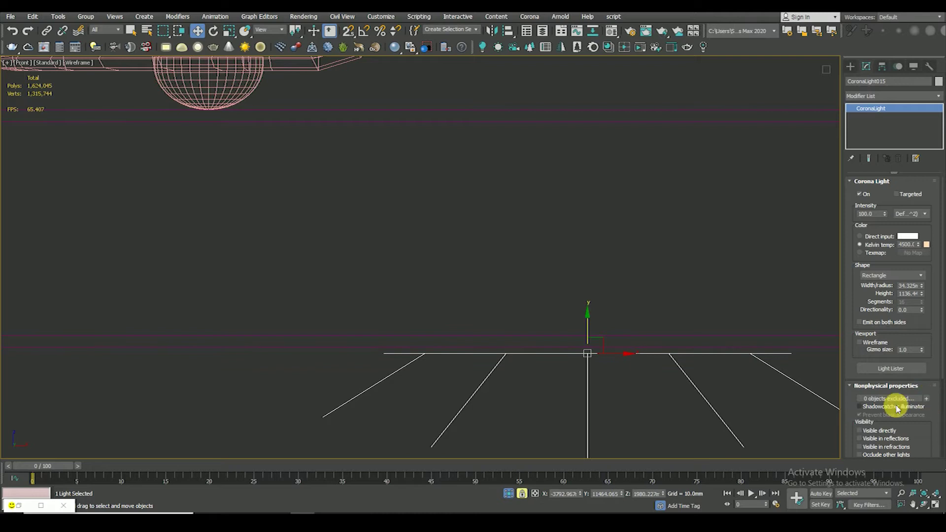
scroll(860, 306, down, 3)
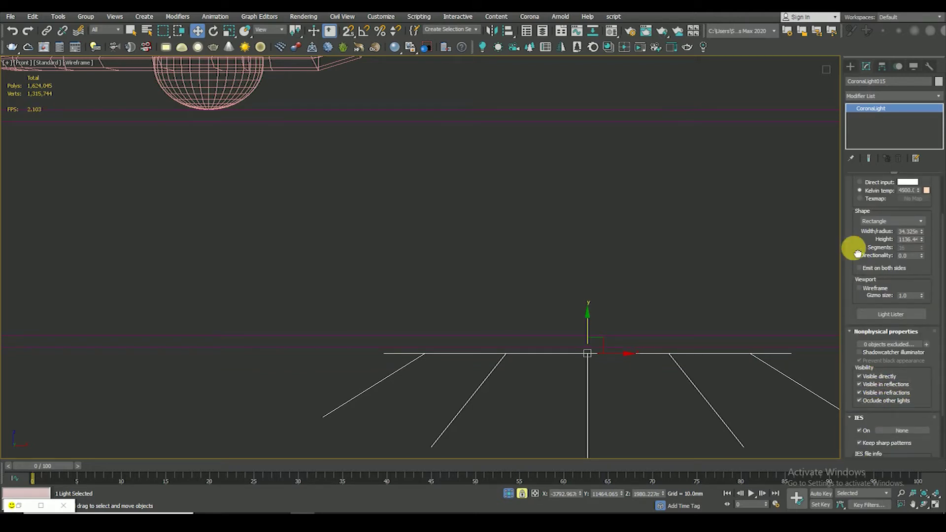
drag(853, 246, 867, 318)
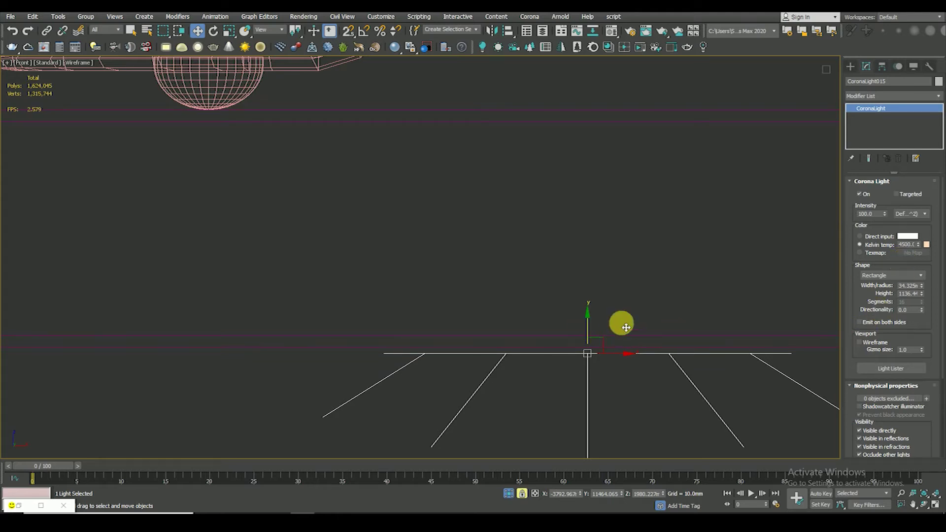
scroll(369, 323, down, 3)
scroll(545, 281, up, 3)
Set up a shaded Perspective view looking at the wardrobe's right side
key(t)
scroll(460, 270, down, 3)
alt+middle_drag(461, 270, 378, 226)
scroll(475, 274, up, 5)
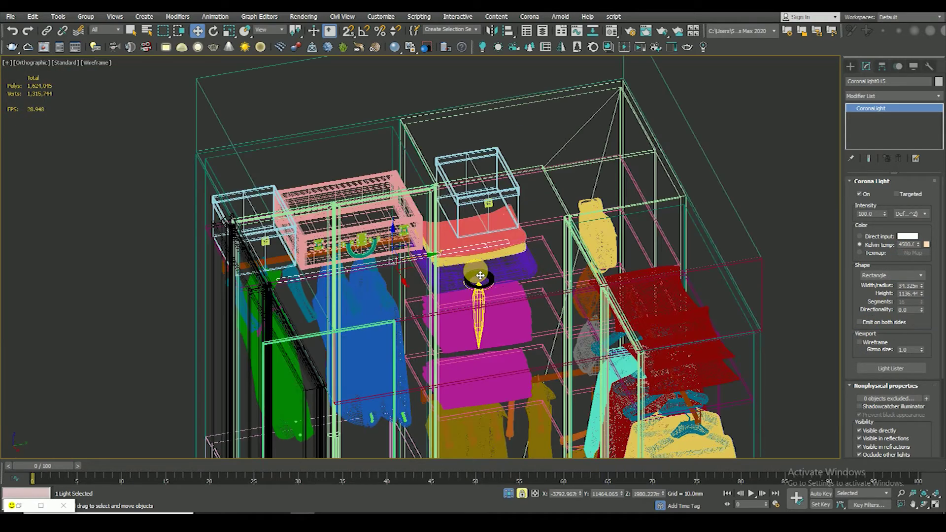
key(F3)
scroll(450, 255, up, 3)
scroll(457, 294, up, 3)
key(p)
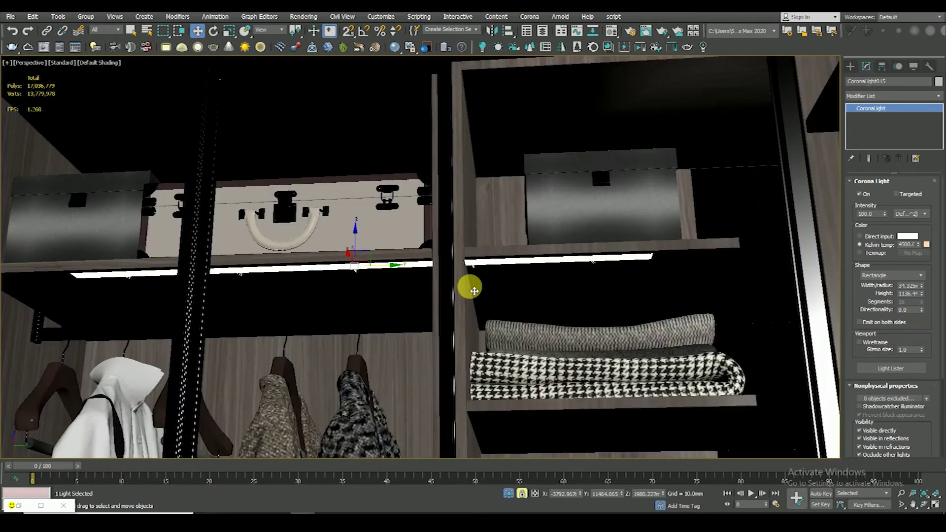
scroll(469, 275, down, 2)
scroll(400, 298, up, 3)
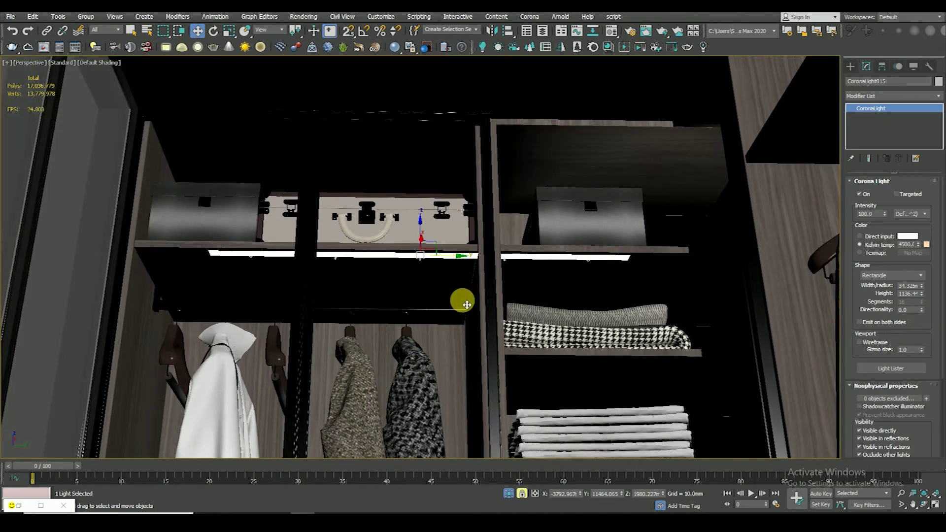
middle_drag(461, 298, 376, 298)
Thin the light strip to width 16.819 and move it under the next compartment's shelf
drag(923, 289, 923, 331)
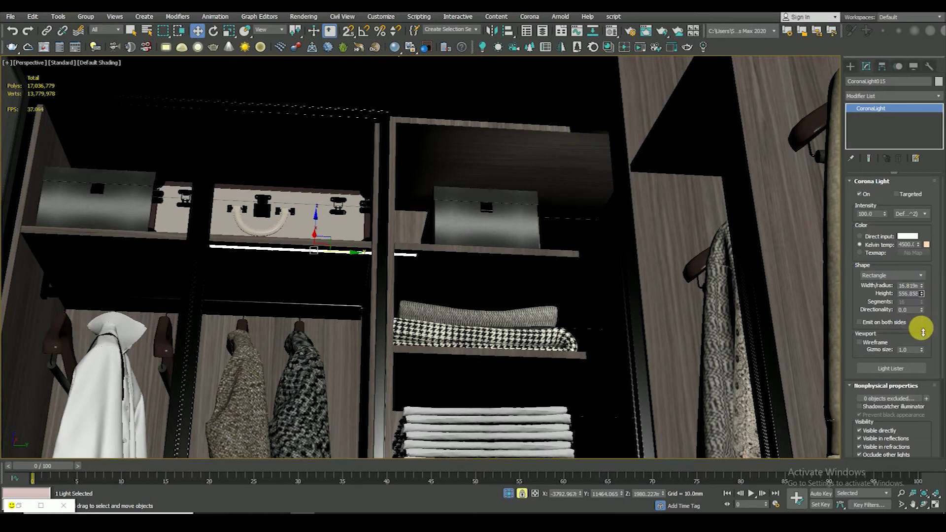
drag(352, 266, 500, 281)
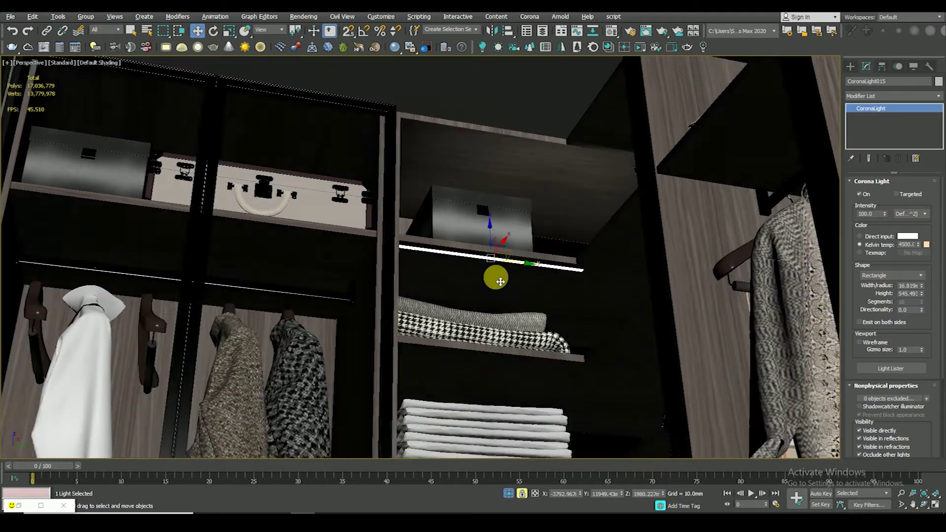
scroll(503, 276, up, 5)
scroll(497, 278, down, 4)
scroll(493, 275, down, 2)
scroll(477, 283, up, 3)
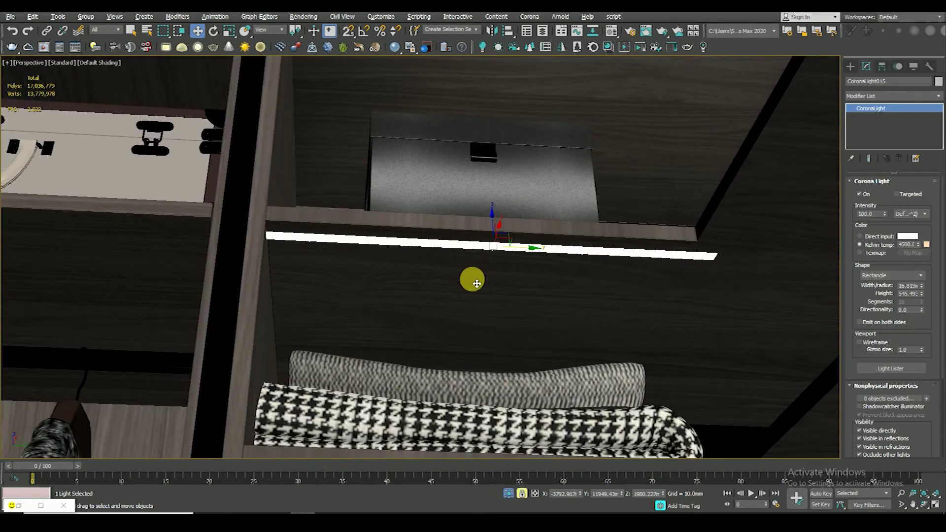
alt+middle_drag(477, 284, 518, 263)
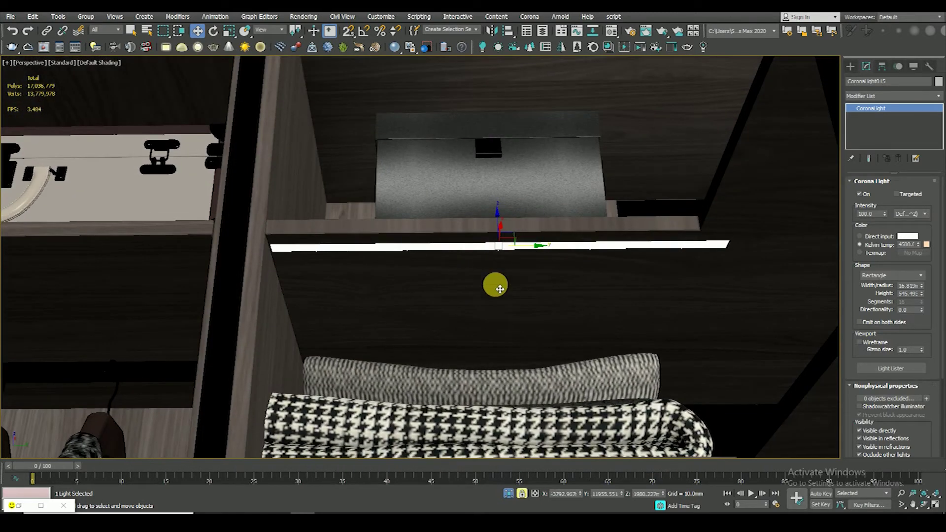
scroll(498, 276, down, 2)
scroll(500, 264, up, 4)
scroll(505, 266, down, 5)
mouse_move(507, 268)
alt+middle_down()
mouse_move(534, 272)
mouse_move(532, 262)
alt+middle_up()
scroll(530, 285, down, 3)
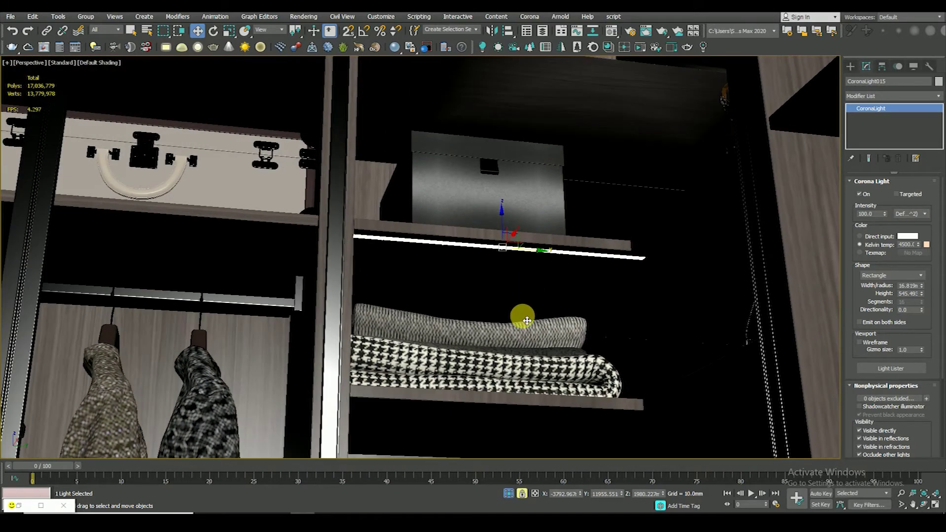
scroll(503, 291, up, 3)
mouse_move(484, 262)
alt+middle_down()
mouse_move(492, 236)
mouse_move(505, 259)
alt+middle_up()
Check the strip in Front and Left views, then clone it down to the next shelf at about Z 1683
key(F4)
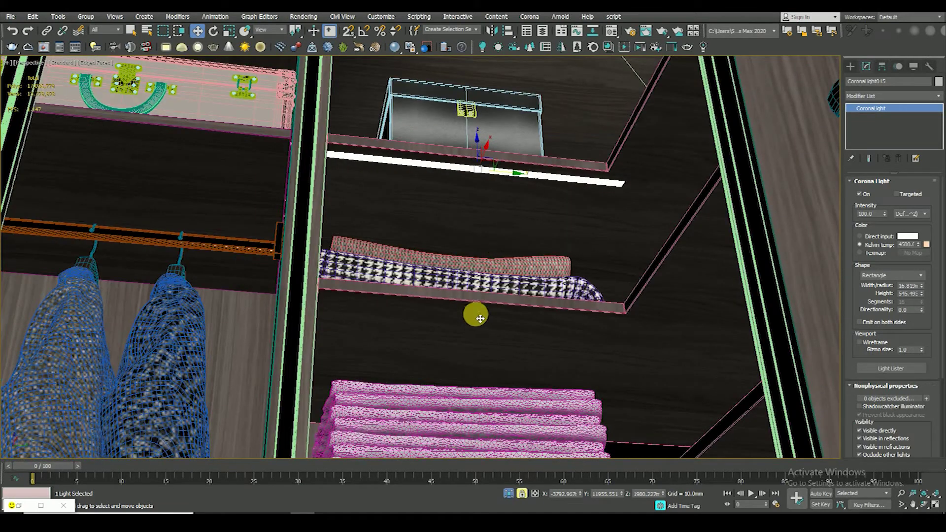
key(f)
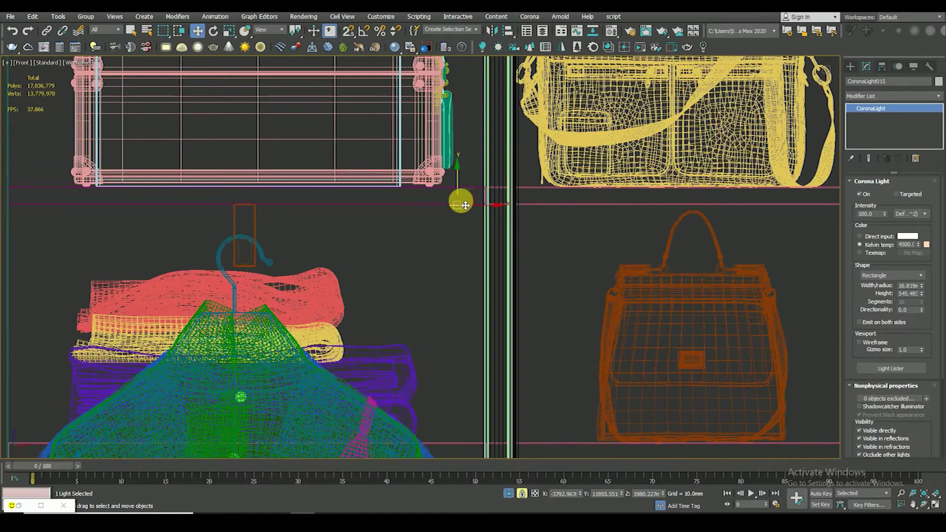
scroll(463, 221, down, 5)
scroll(475, 256, down, 3)
scroll(469, 242, down, 2)
key(l)
scroll(463, 236, down, 5)
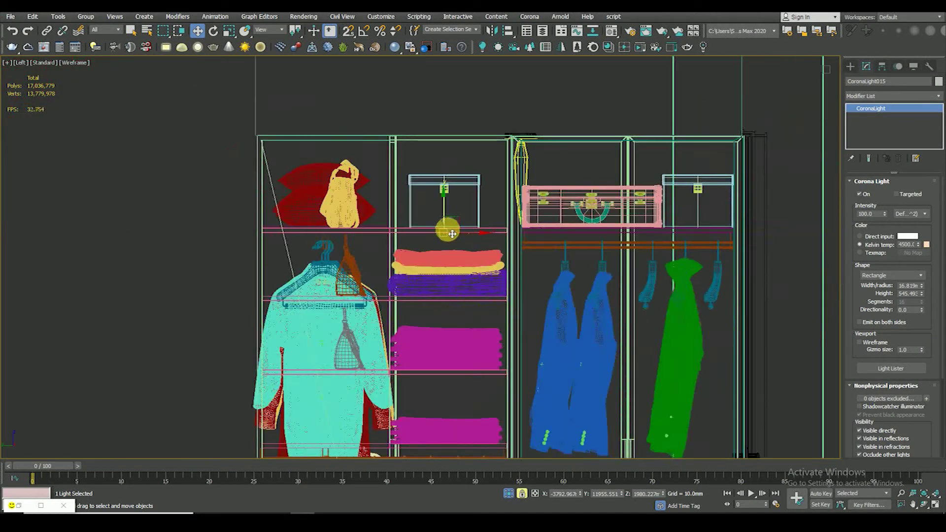
scroll(452, 241, up, 4)
scroll(450, 209, up, 3)
scroll(452, 228, up, 2)
scroll(488, 217, down, 3)
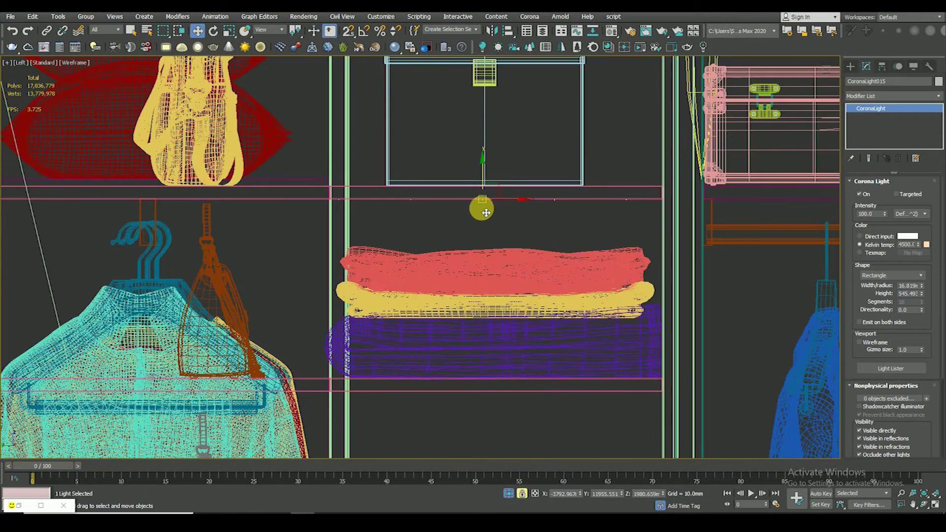
middle_drag(485, 211, 475, 176)
scroll(481, 167, down, 2)
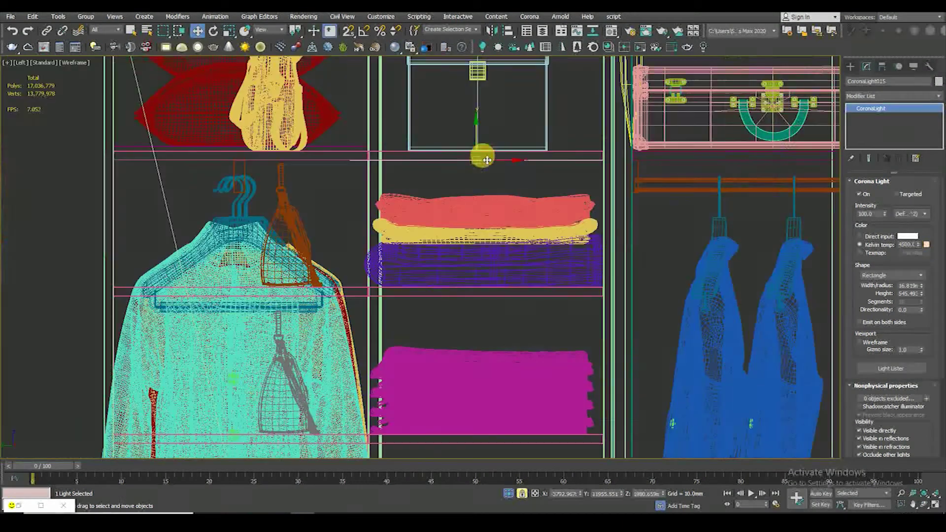
drag(482, 141, 474, 296)
Confirm the light copy and raise it just under its shelf in the side view
click(470, 307)
scroll(482, 298, up, 3)
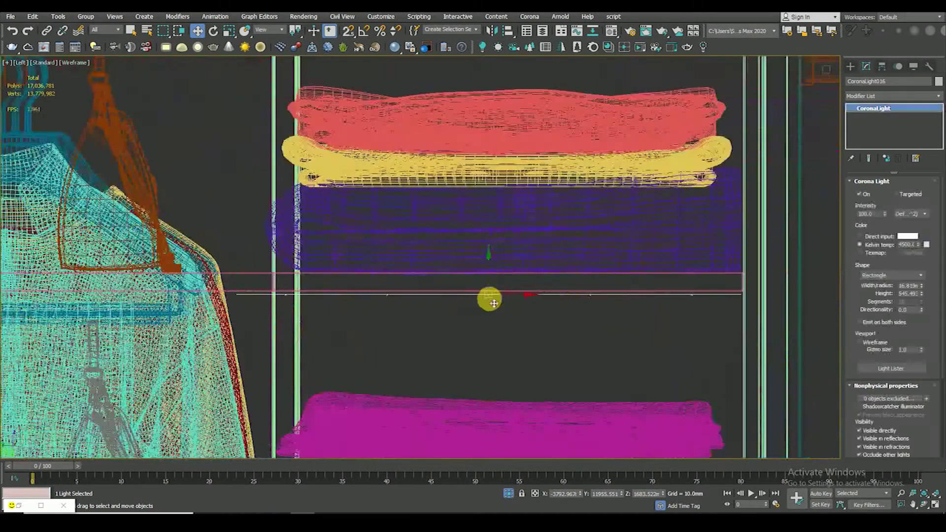
scroll(485, 279, up, 5)
drag(484, 268, 483, 239)
Clone the light down above the magenta towels and nudge it up under its shelf
scroll(481, 241, down, 5)
drag(482, 207, 488, 351)
click(473, 303)
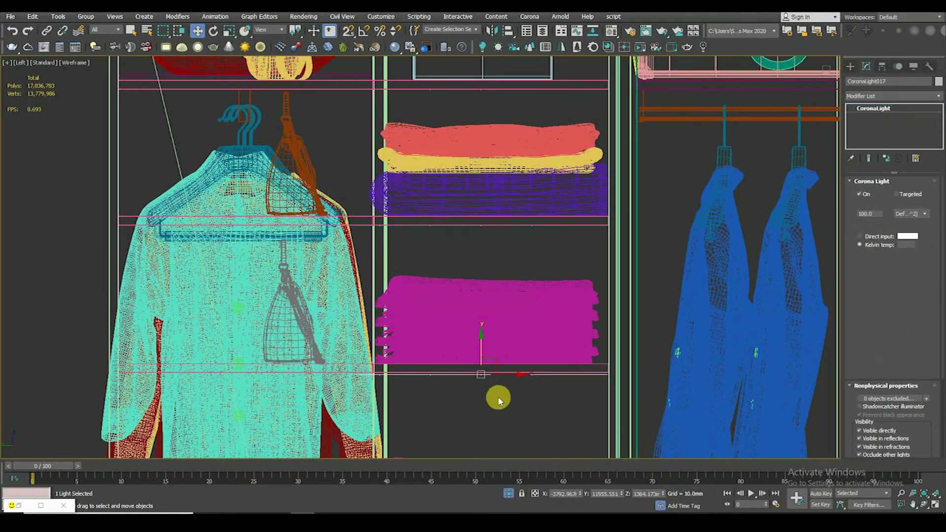
scroll(494, 359, up, 1)
scroll(475, 296, up, 4)
scroll(485, 273, up, 2)
drag(511, 281, 507, 251)
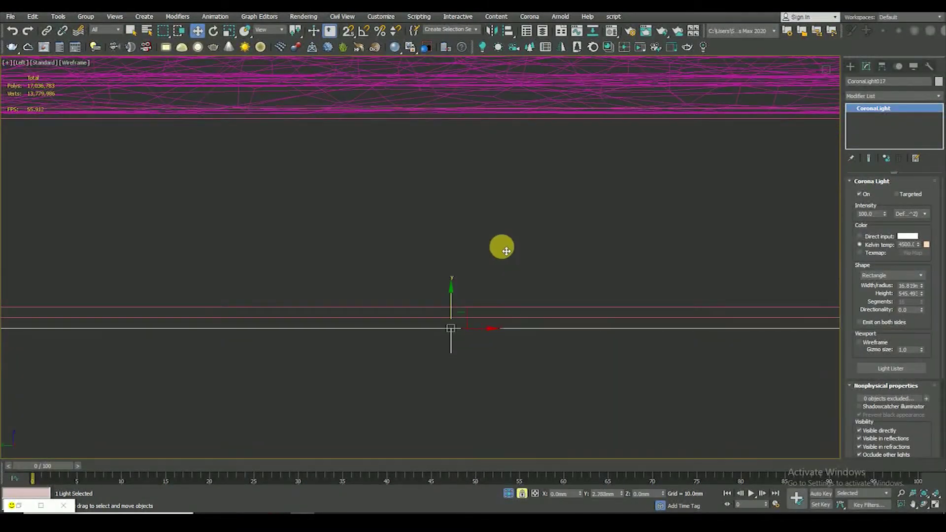
Clone another strip down to the lower shelf as CoronaLight018 and raise it into place
scroll(502, 242, down, 3)
scroll(487, 216, down, 3)
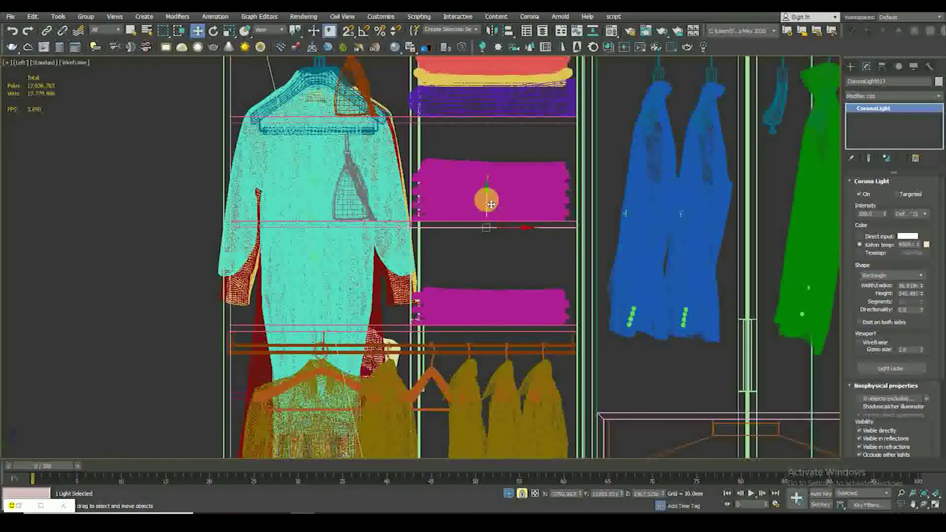
shift+drag(492, 270, 492, 307)
click(473, 303)
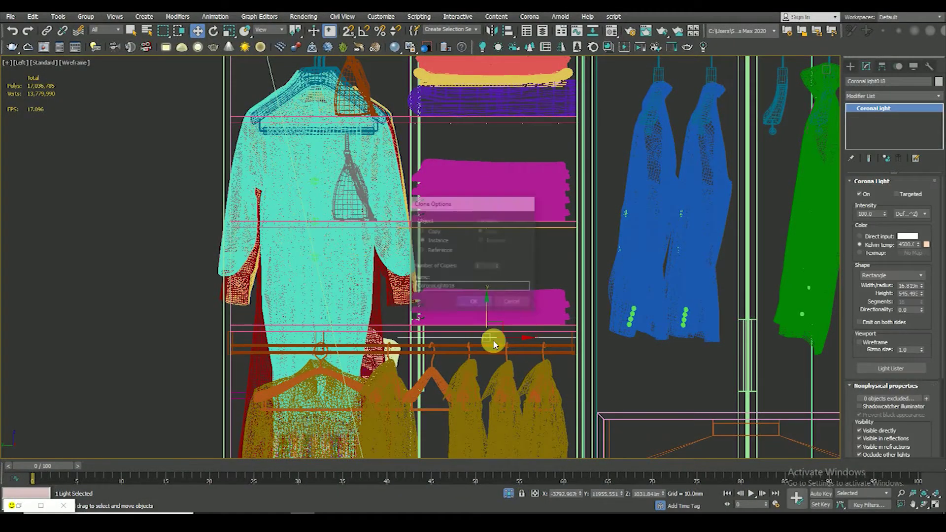
scroll(492, 339, up, 5)
scroll(497, 340, up, 4)
drag(500, 300, 502, 270)
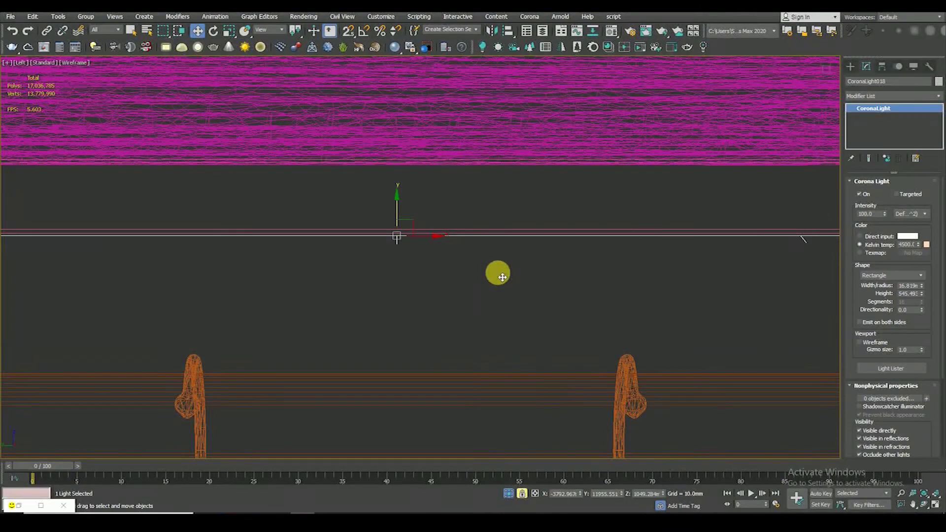
Inspect the strips in a shaded perspective view and copy a light up under the top shelf
key(F3)
scroll(502, 278, down, 2)
scroll(501, 283, down, 2)
key(p)
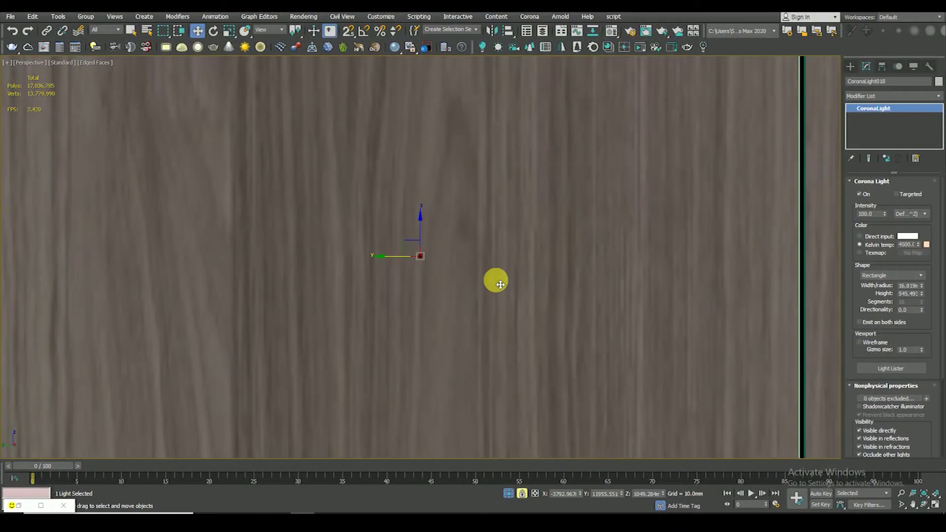
scroll(527, 291, down, 5)
mouse_move(545, 300)
alt+middle_down()
mouse_move(594, 316)
mouse_move(532, 301)
mouse_move(499, 268)
mouse_move(528, 268)
mouse_move(513, 287)
mouse_move(496, 284)
mouse_move(481, 247)
mouse_move(492, 363)
alt+middle_up()
scroll(513, 290, up, 5)
scroll(519, 268, up, 4)
scroll(532, 263, down, 1)
scroll(528, 268, down, 5)
scroll(506, 310, up, 3)
alt+middle_drag(506, 310, 528, 257)
shift+drag(530, 338, 533, 143)
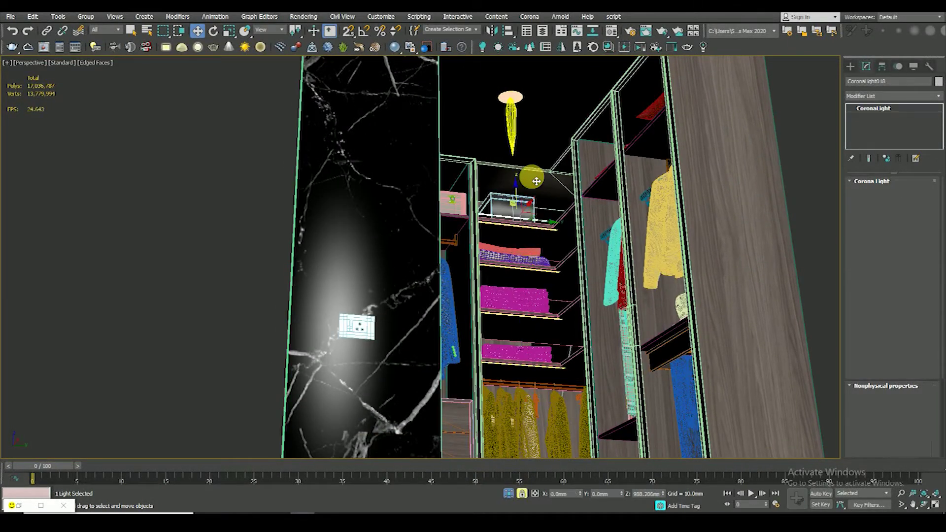
Confirm the top-shelf light as an instance and switch to the top view
click(474, 303)
key(f)
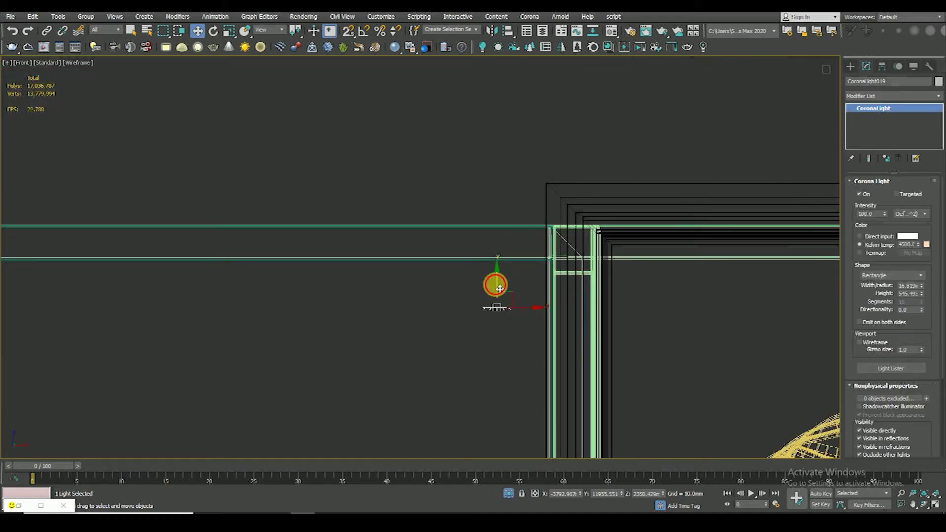
scroll(503, 265, up, 5)
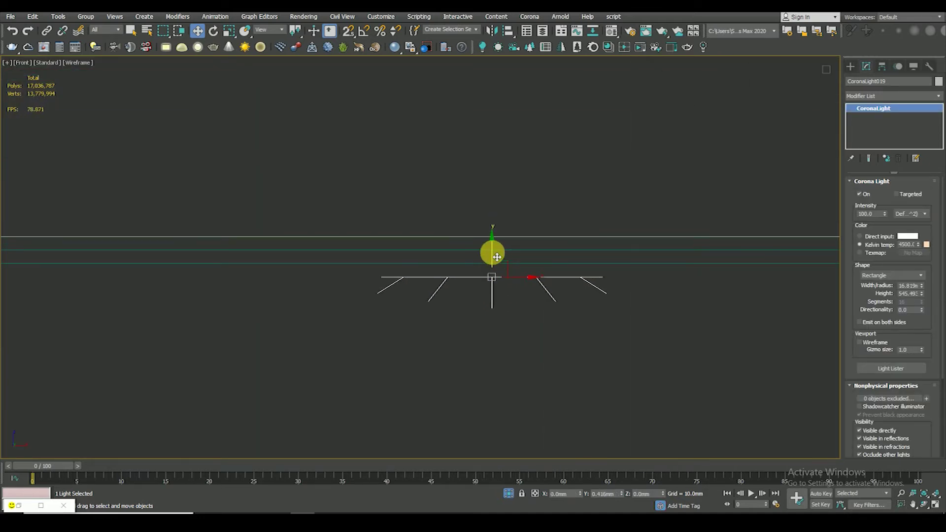
key(t)
scroll(490, 261, up, 3)
scroll(490, 256, up, 3)
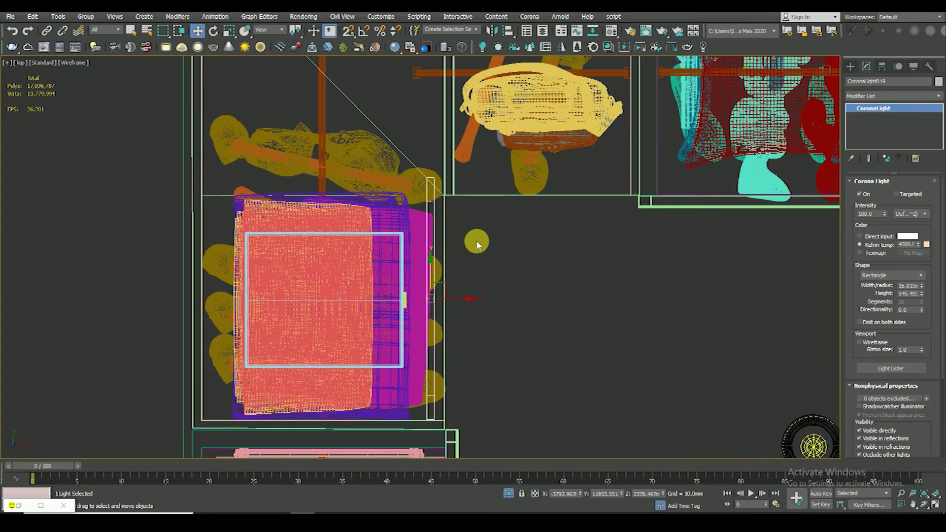
Select the column of five shelf lights and clone them to the right as instances
click(491, 242)
scroll(433, 202, up, 3)
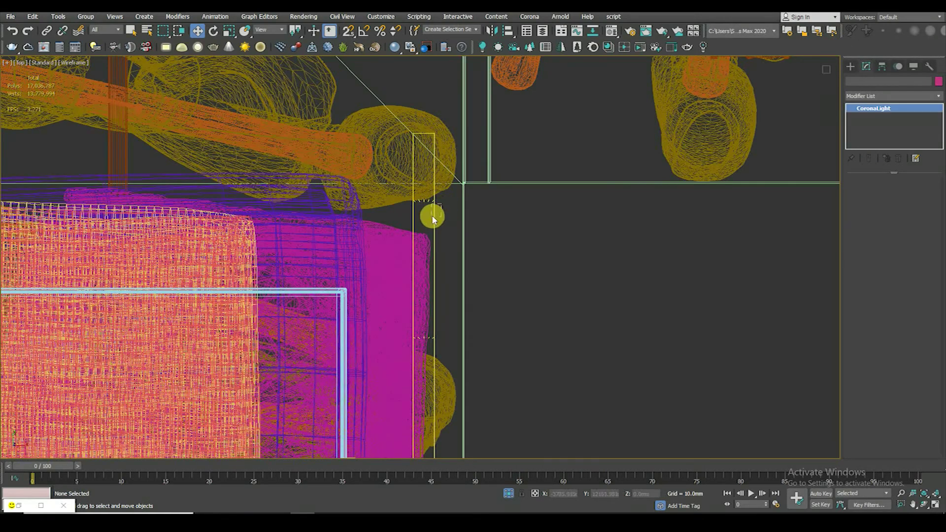
click(433, 219)
scroll(450, 232, down, 3)
shift+drag(459, 304, 533, 311)
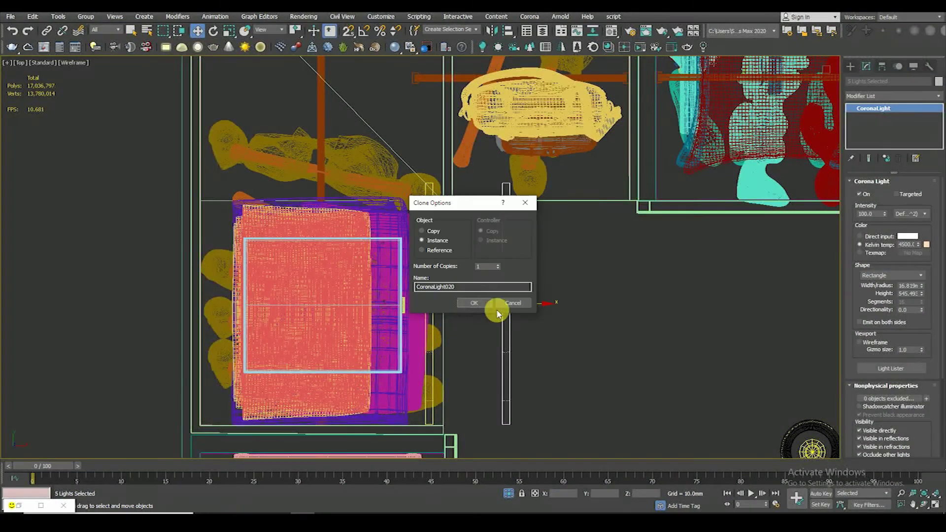
click(474, 302)
Rotate the copied lights 90° and move them into the neighbouring wardrobe section
key(e)
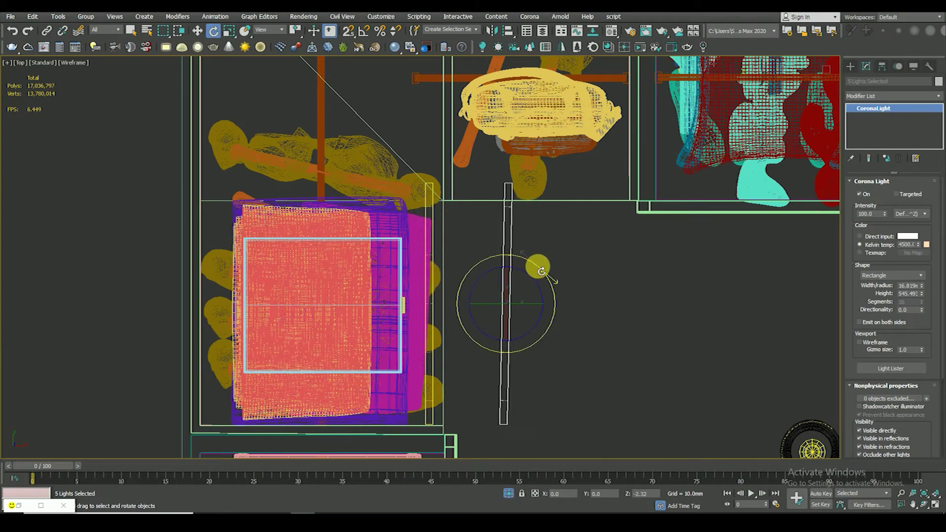
right_click(358, 114)
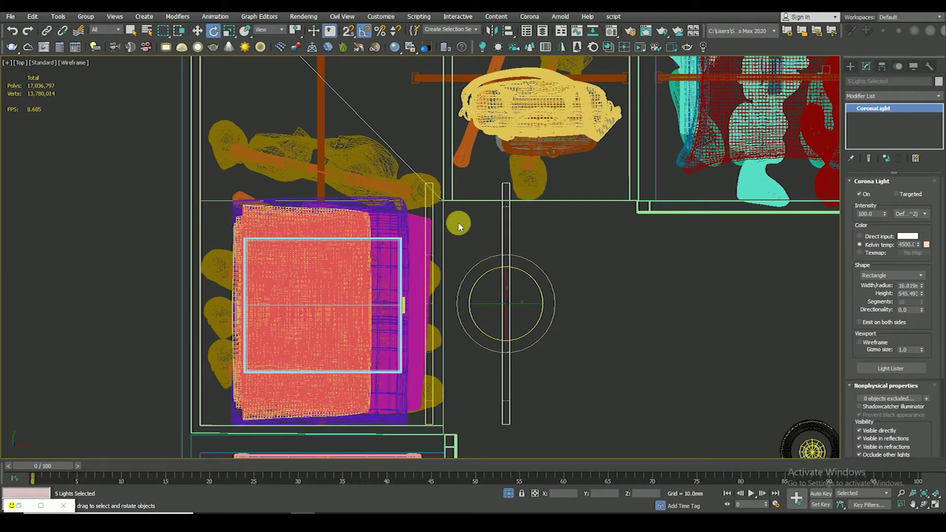
drag(519, 283, 533, 178)
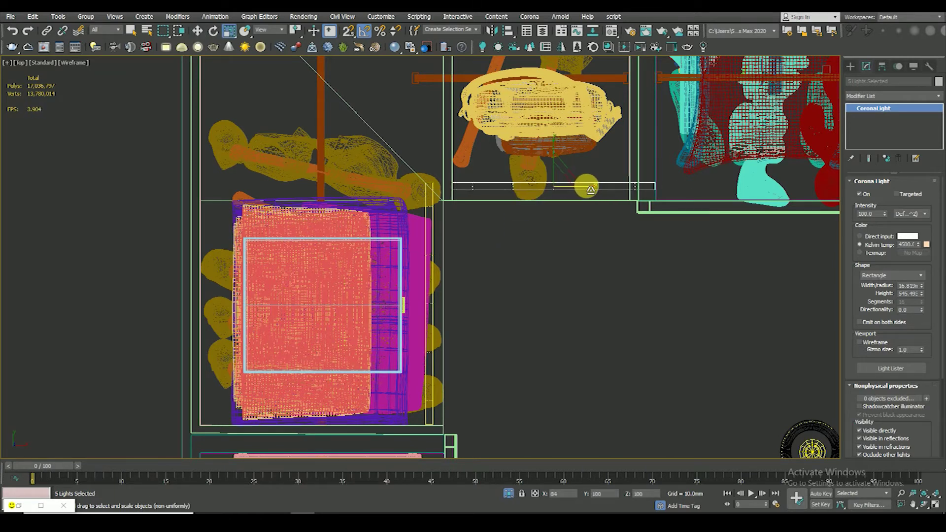
scroll(587, 189, up, 3)
middle_drag(561, 222, 501, 251)
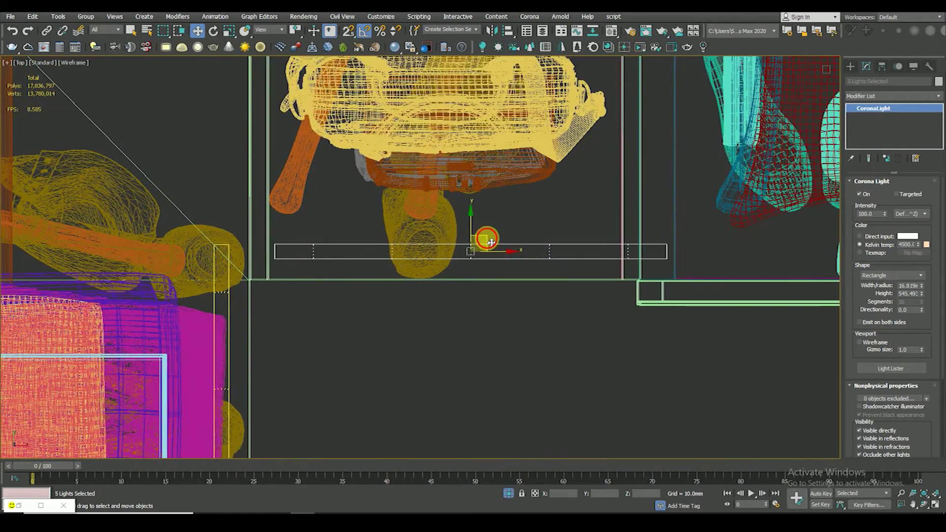
drag(491, 242, 449, 243)
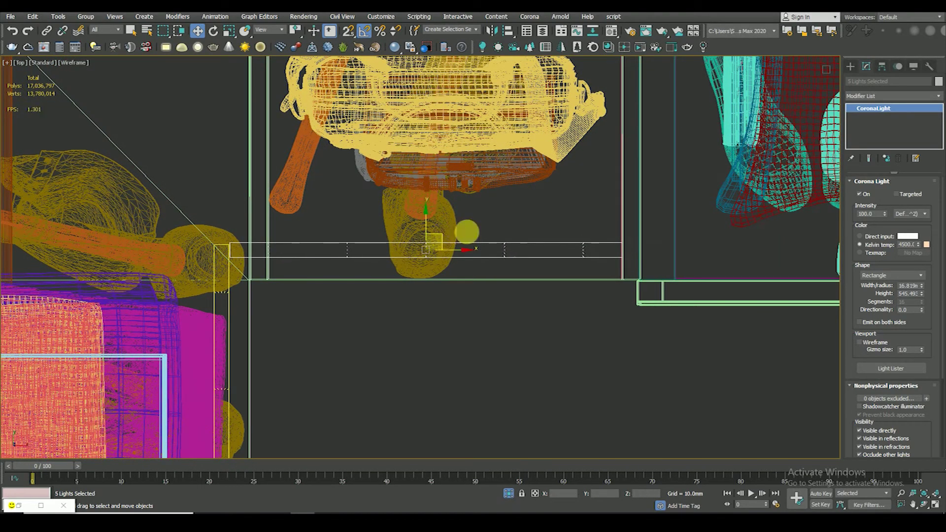
scroll(466, 232, down, 5)
mouse_move(488, 237)
alt+middle_down()
mouse_move(493, 246)
mouse_move(433, 224)
alt+middle_up()
scroll(489, 248, up, 3)
scroll(488, 247, up, 3)
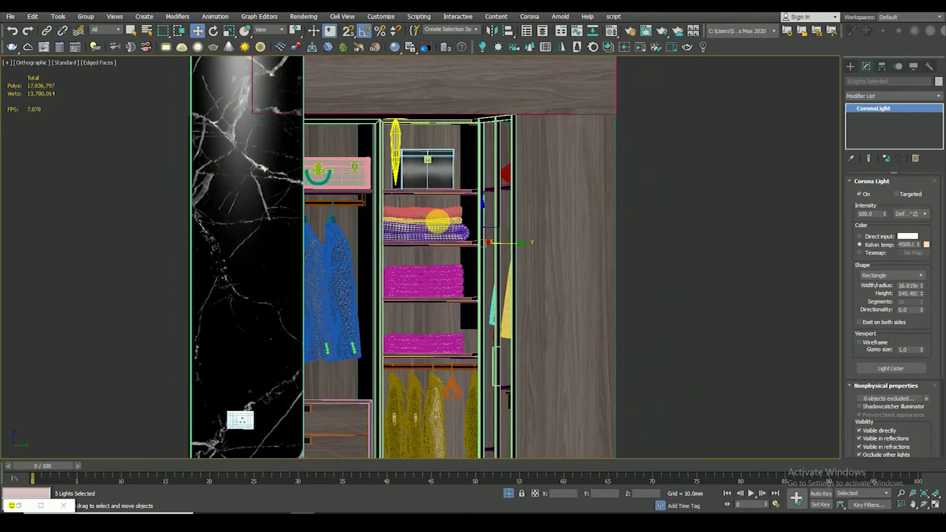
Look through camera CAM1, then return to a wireframe top view of the wardrobe
key(c)
double_click(435, 190)
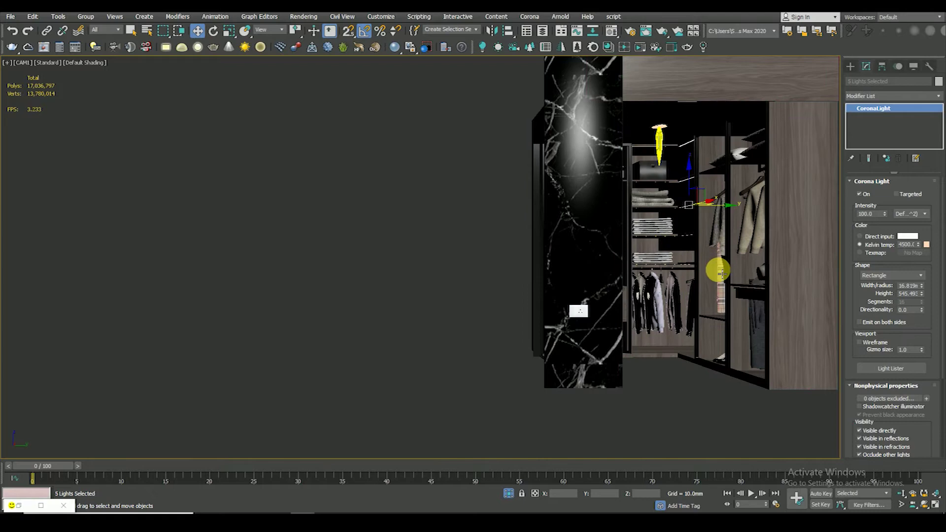
key(t)
key(F3)
scroll(522, 260, down, 3)
scroll(516, 291, down, 2)
scroll(344, 312, down, 3)
mouse_move(389, 317)
middle_down()
mouse_move(368, 317)
mouse_move(368, 266)
mouse_move(369, 286)
middle_up()
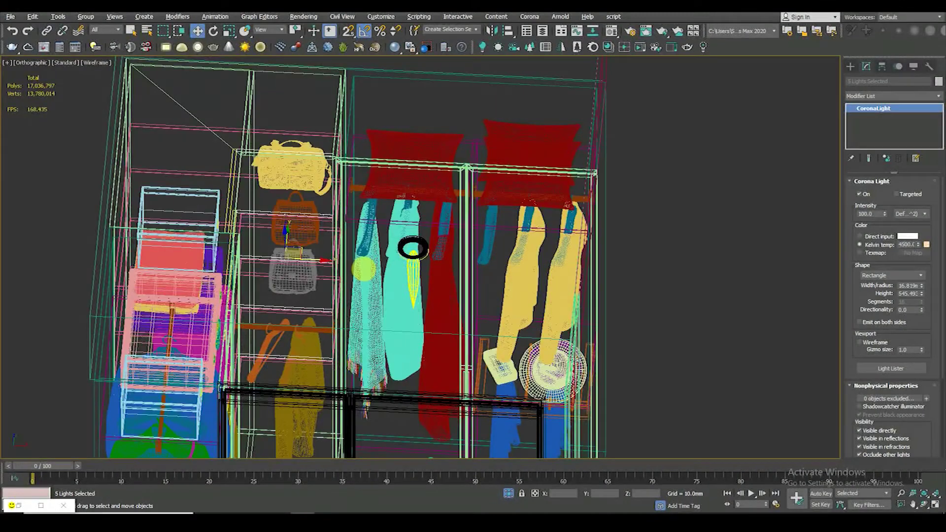
Select the shelf basket and clothes rod, then clear the selection in the top view
click(316, 237)
click(324, 218)
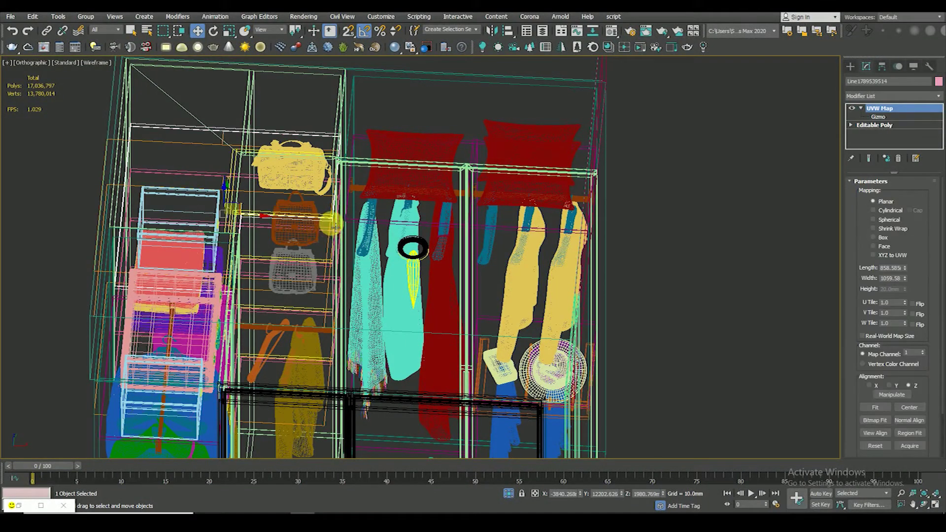
key(t)
scroll(345, 227, up, 5)
click(150, 205)
scroll(561, 251, up, 5)
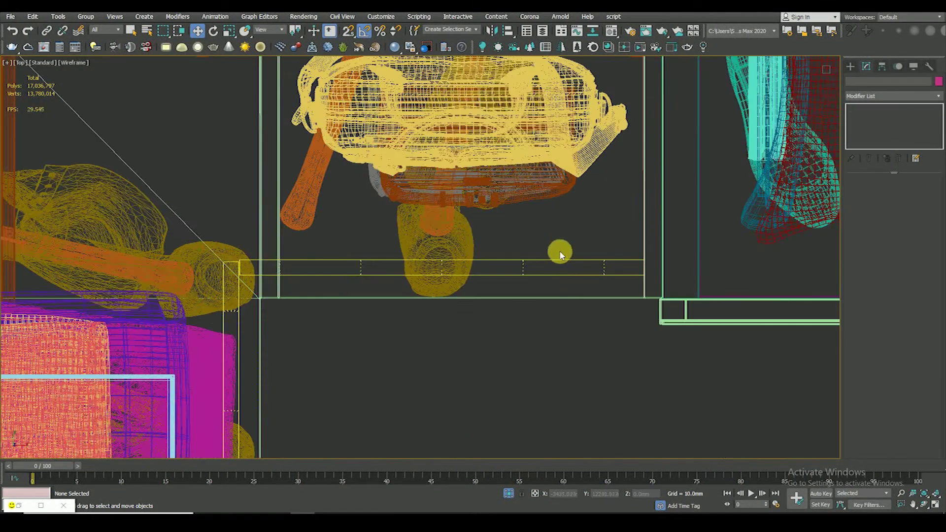
Clone the five shelf lights right into the next section as instances
click(564, 272)
scroll(527, 284, down, 3)
scroll(310, 260, down, 3)
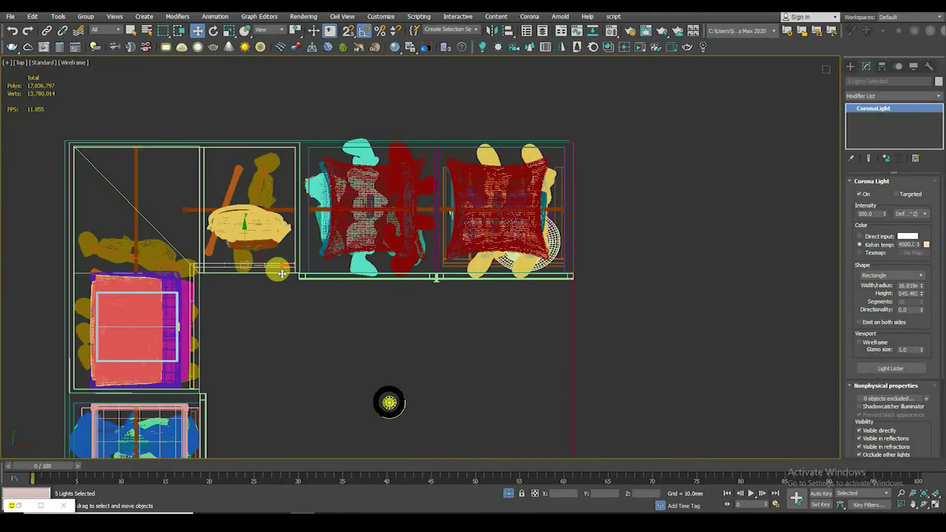
mouse_move(286, 270)
mouse_down()
mouse_move(423, 270)
mouse_move(403, 266)
mouse_up()
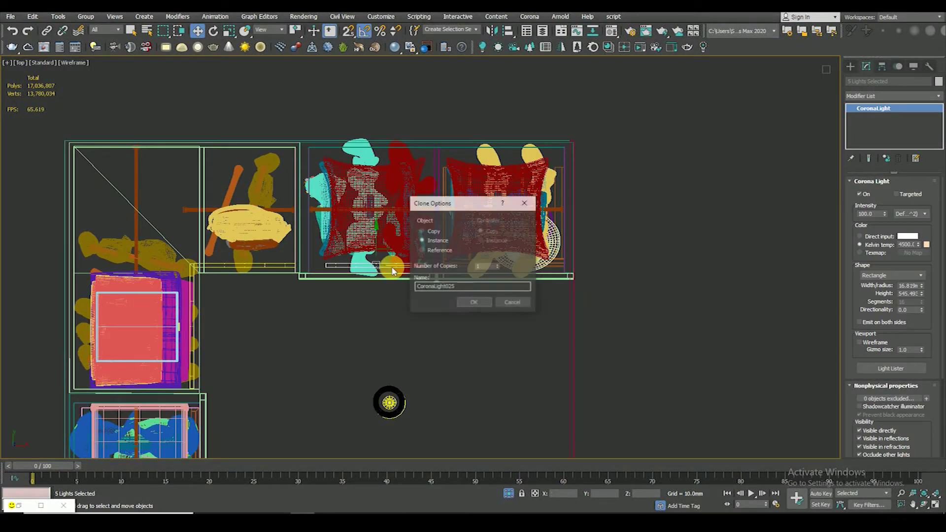
key(Return)
scroll(408, 289, up, 3)
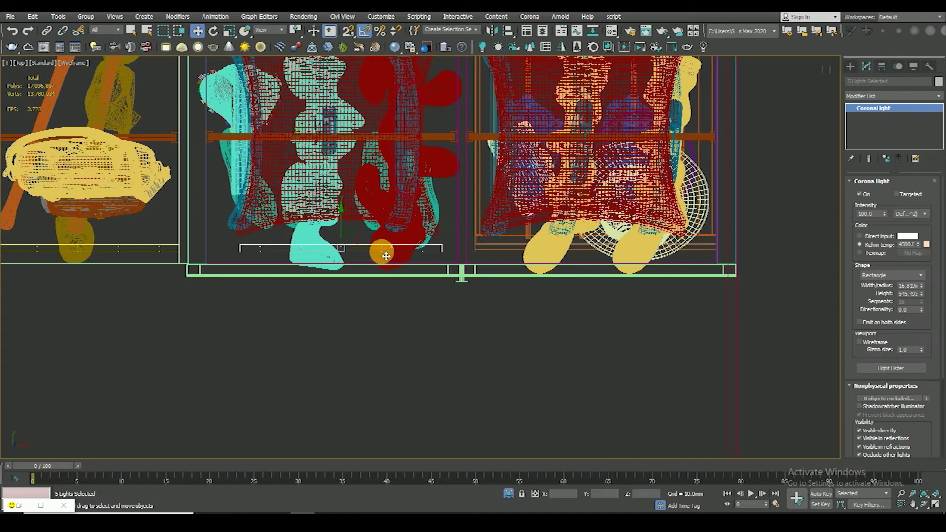
scroll(362, 266, down, 5)
Orbit with default shading to check the new light strips under the shelves
mouse_move(364, 360)
alt+middle_down()
mouse_move(320, 264)
mouse_move(334, 182)
alt+middle_up()
scroll(312, 228, up, 5)
key(F3)
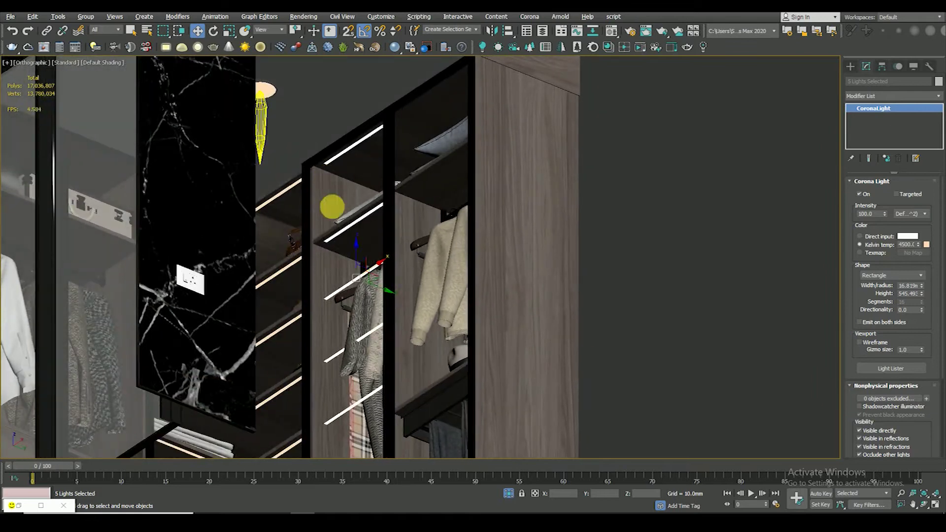
mouse_move(339, 288)
alt+middle_down()
mouse_move(338, 209)
mouse_move(342, 245)
mouse_move(524, 276)
alt+middle_up()
click(615, 270)
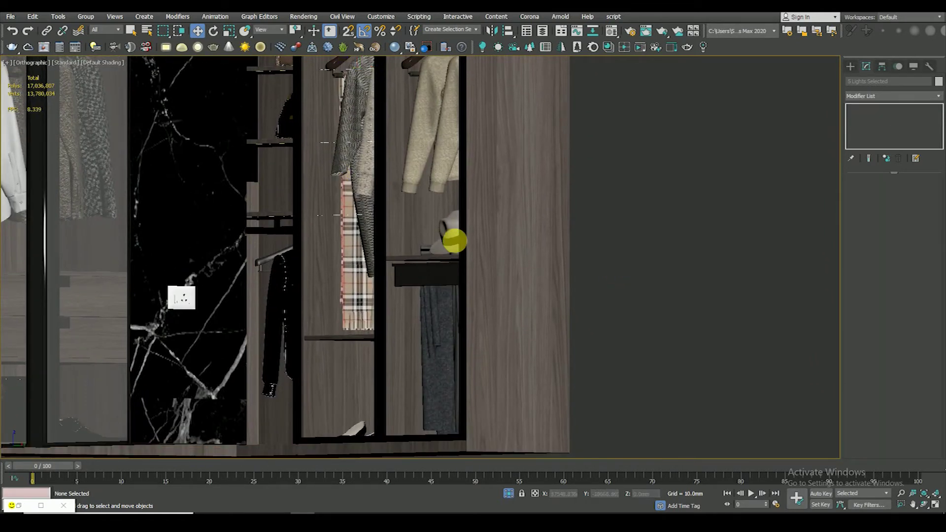
key(F3)
middle_drag(412, 308, 416, 336)
click(115, 31)
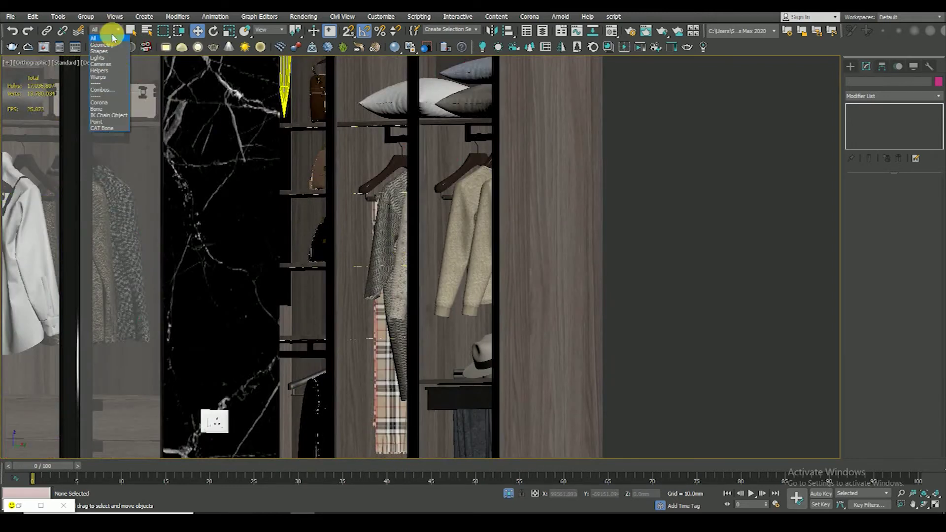
Restrict selection to Lights, then pick CoronaLight026 and another strip before clearing the selection
click(99, 57)
key(z)
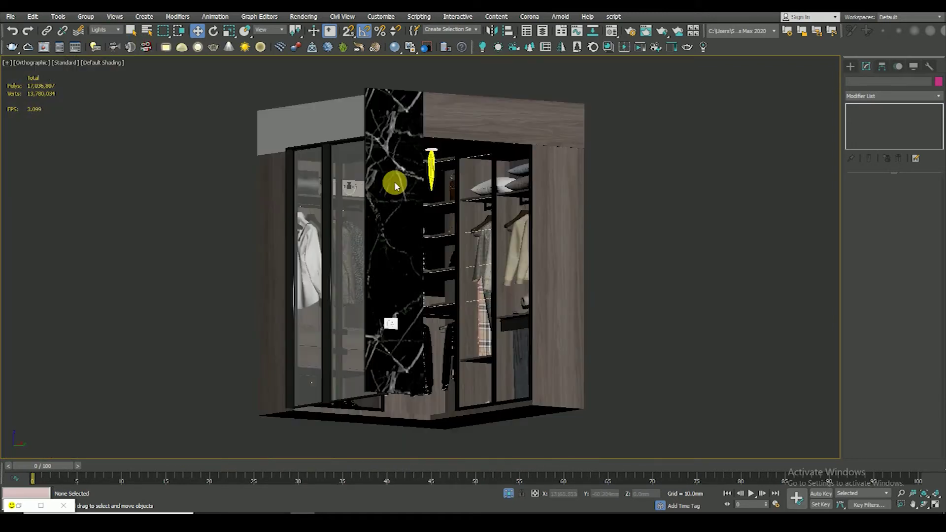
scroll(458, 202, up, 5)
key(F3)
click(517, 321)
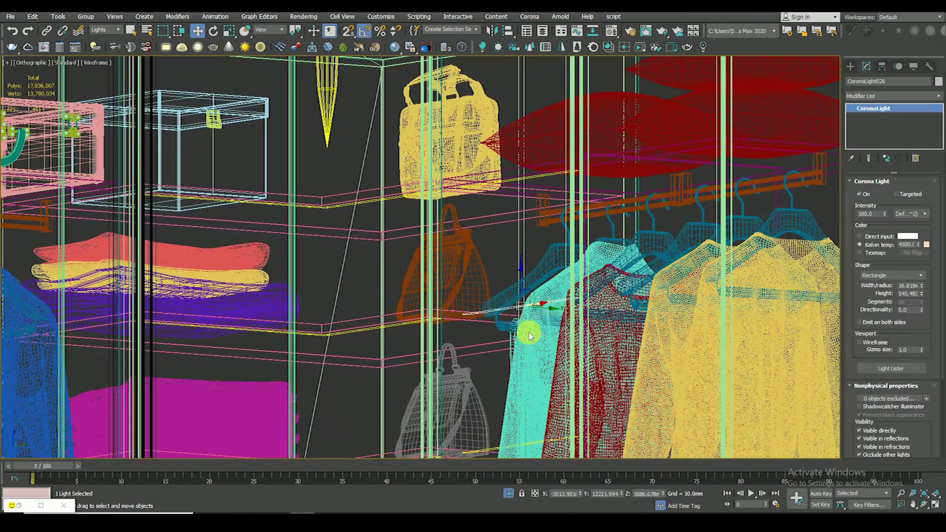
scroll(493, 225, up, 5)
key(F3)
scroll(507, 306, down, 3)
ctrl+click(514, 342)
scroll(510, 246, up, 3)
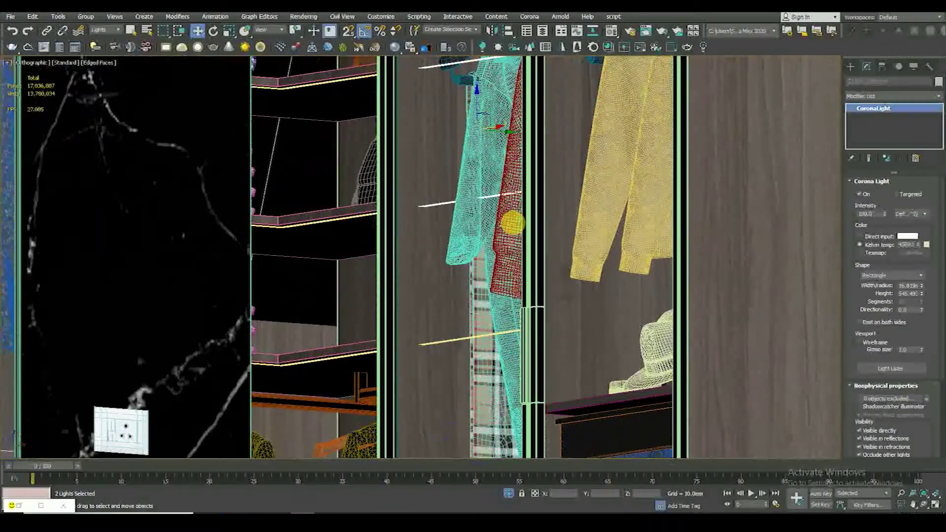
click(510, 291)
Select CoronaLight025 and the upper light strip and frame them in a wireframe top view
scroll(508, 293, down, 2)
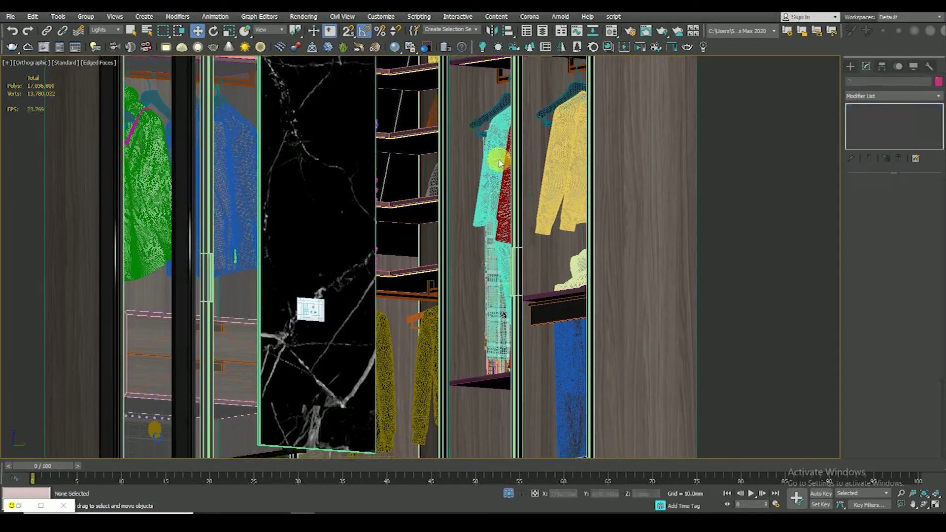
click(482, 65)
mouse_move(511, 187)
middle_down()
mouse_move(513, 215)
mouse_move(489, 194)
middle_up()
scroll(512, 216, up, 2)
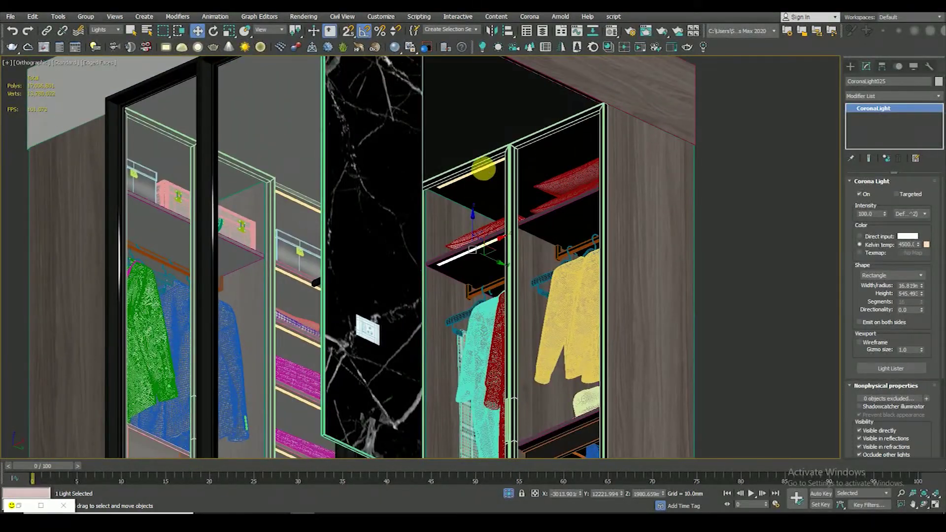
ctrl+click(483, 169)
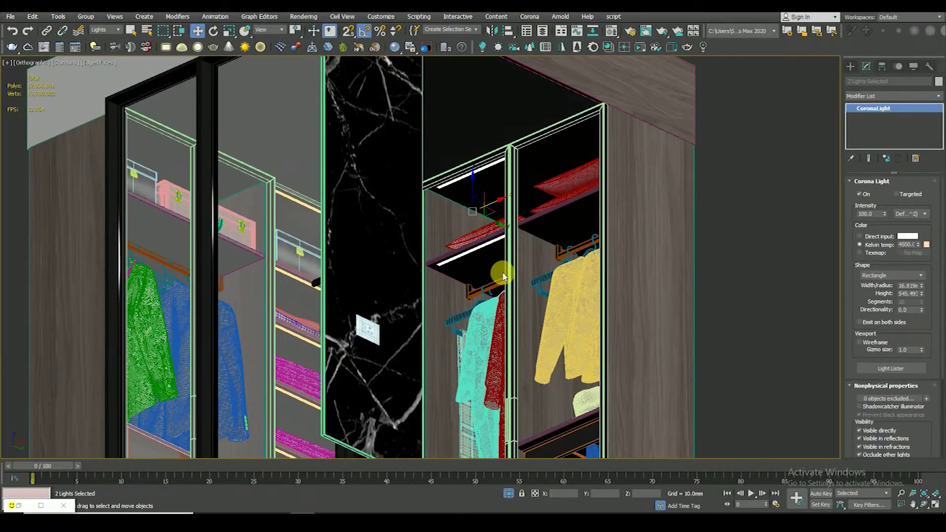
key(t)
key(F3)
scroll(493, 276, up, 2)
middle_drag(474, 290, 458, 319)
key(r)
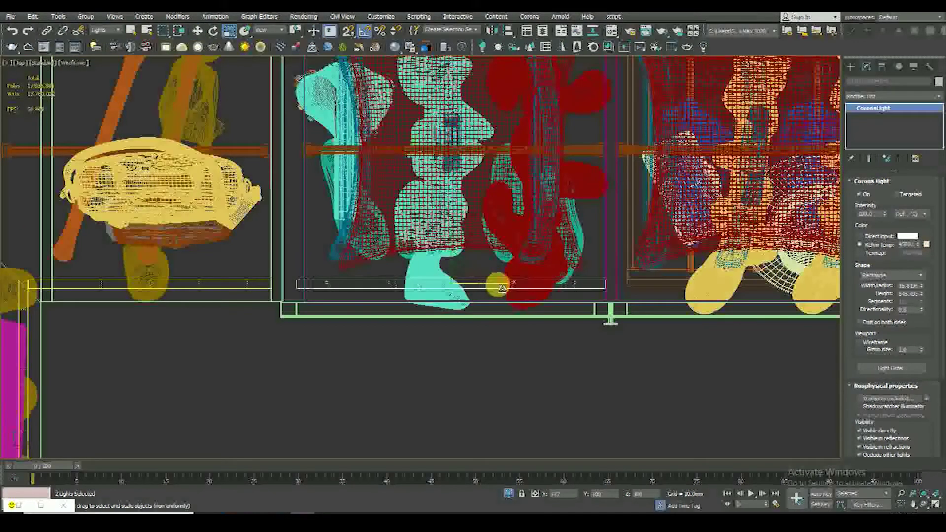
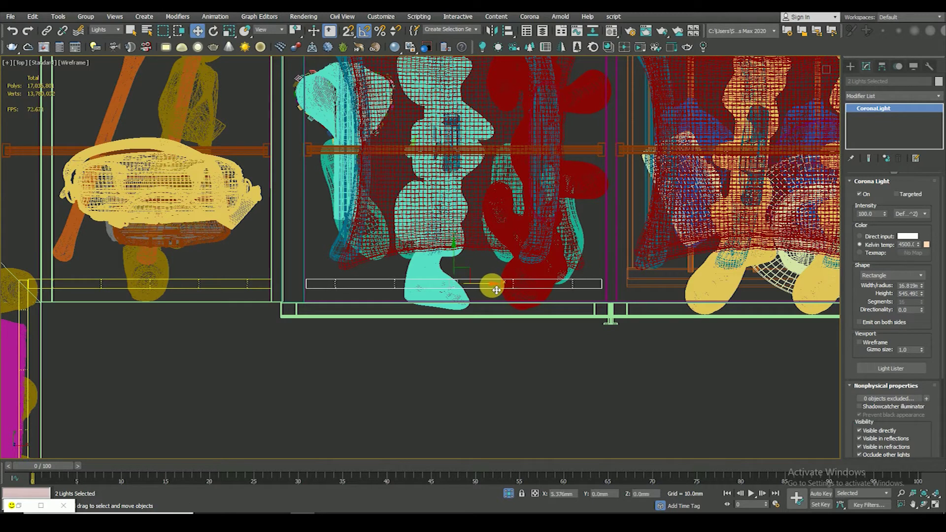
Clone the two Corona strip lights as instances into the neighbouring wardrobe section
scroll(496, 289, down, 5)
drag(447, 301, 575, 301)
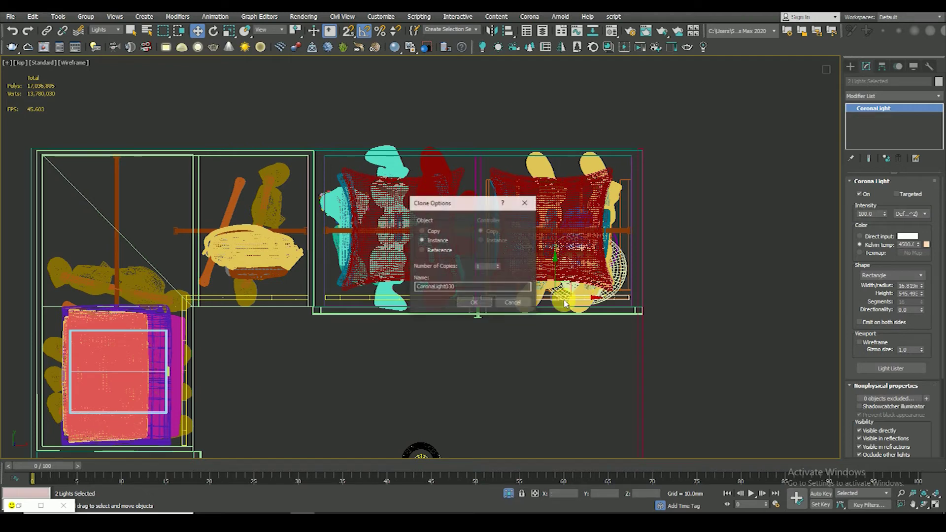
click(476, 302)
In a shaded perspective view, select one strip light and drag a copy toward the lower shelf
mouse_move(460, 328)
alt+middle_down()
mouse_move(490, 329)
mouse_move(481, 285)
alt+middle_up()
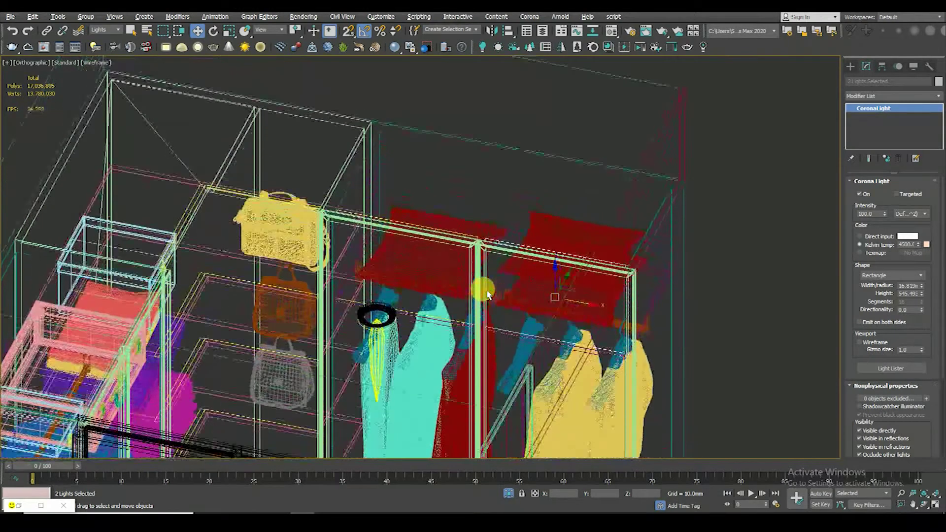
click(454, 315)
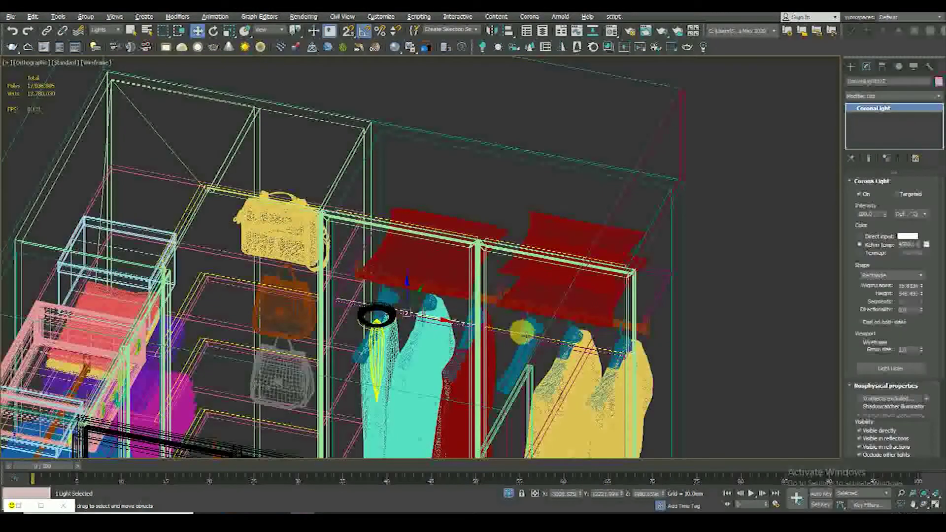
key(c)
mouse_move(509, 359)
alt+middle_down()
mouse_move(481, 268)
mouse_move(440, 226)
mouse_move(426, 163)
alt+middle_up()
shift+drag(421, 117, 428, 331)
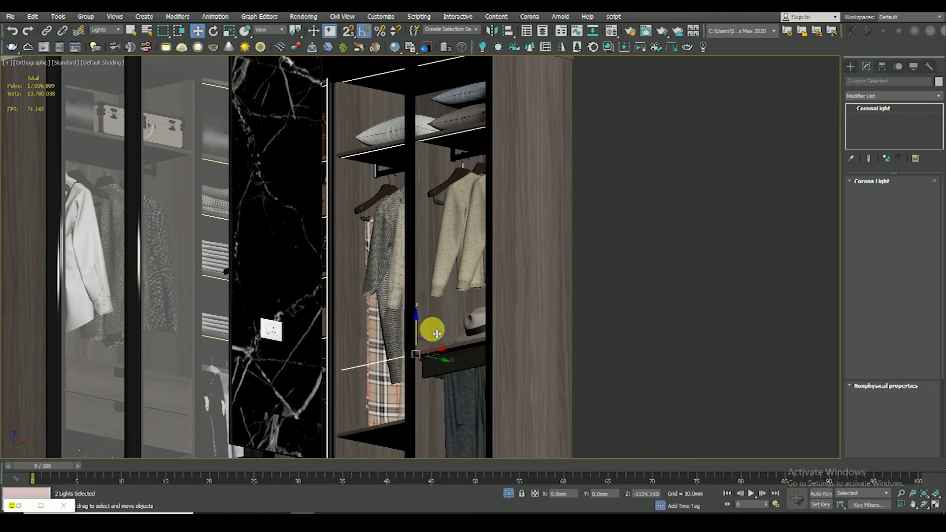
Confirm the new strip-light copy and orbit to see the shelf edge
click(480, 302)
scroll(450, 369, down, 5)
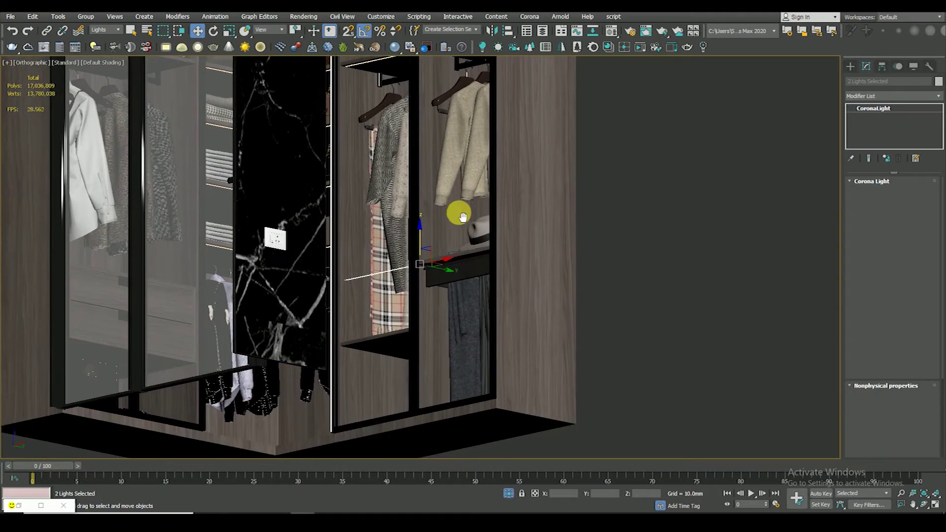
scroll(439, 270, down, 2)
scroll(444, 281, up, 5)
scroll(442, 275, up, 2)
alt+middle_drag(442, 276, 454, 293)
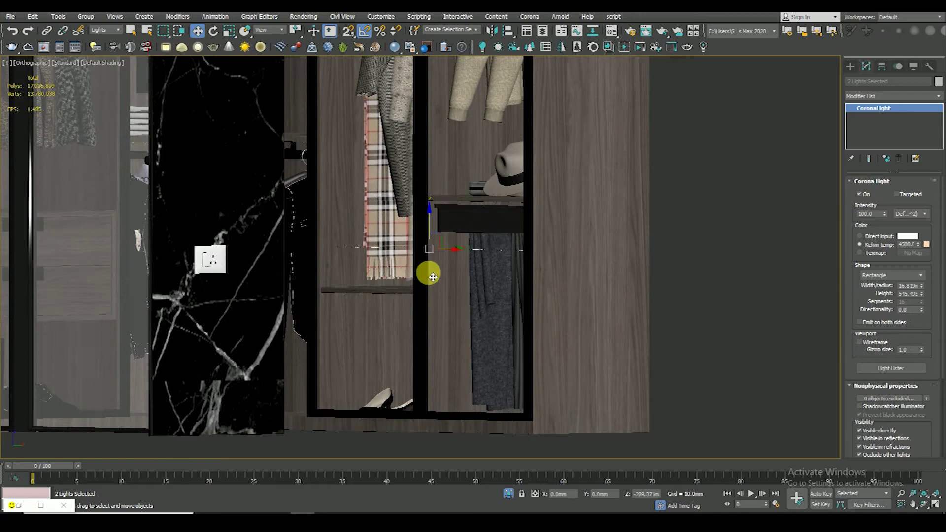
scroll(420, 298, up, 3)
scroll(378, 295, up, 3)
alt+middle_drag(378, 285, 382, 276)
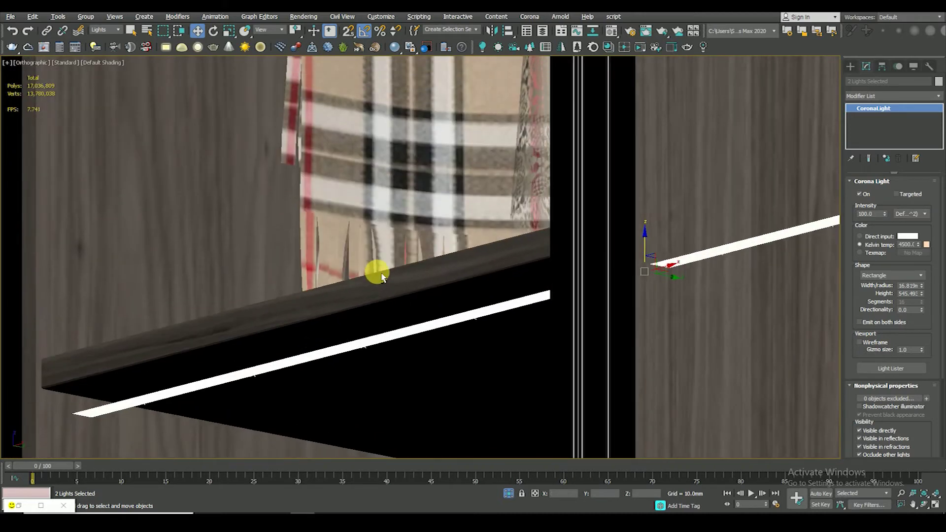
Raise CoronaLight033 on Z to sit just under the top shelf edge
mouse_move(395, 287)
mouse_down()
mouse_move(390, 256)
mouse_move(403, 270)
mouse_up()
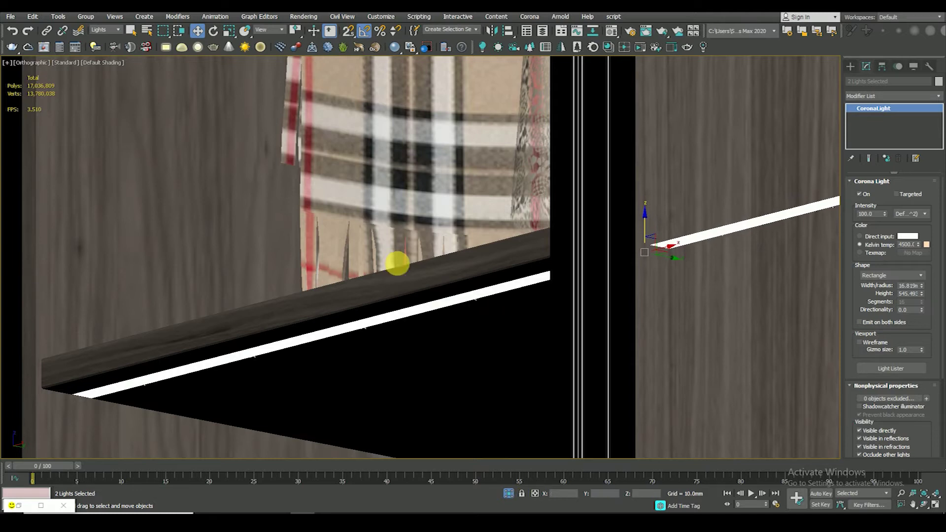
key(z)
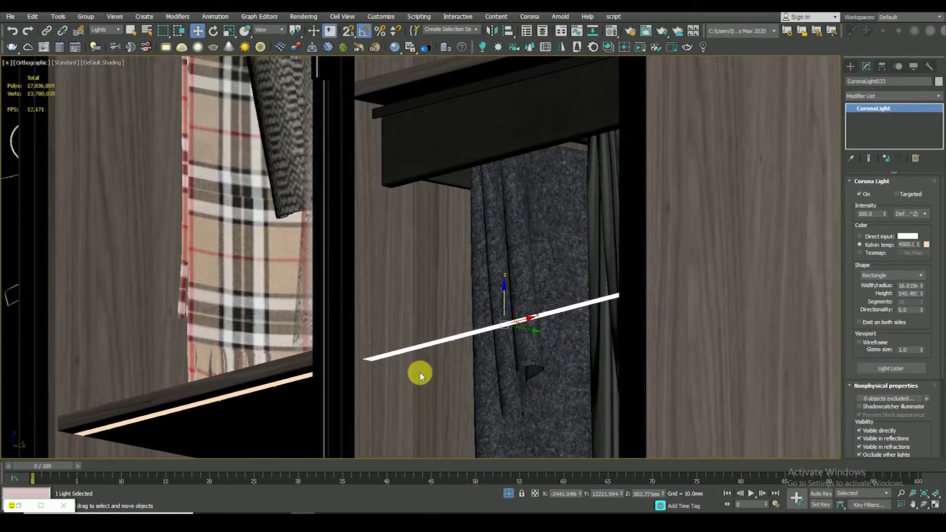
drag(508, 277, 504, 38)
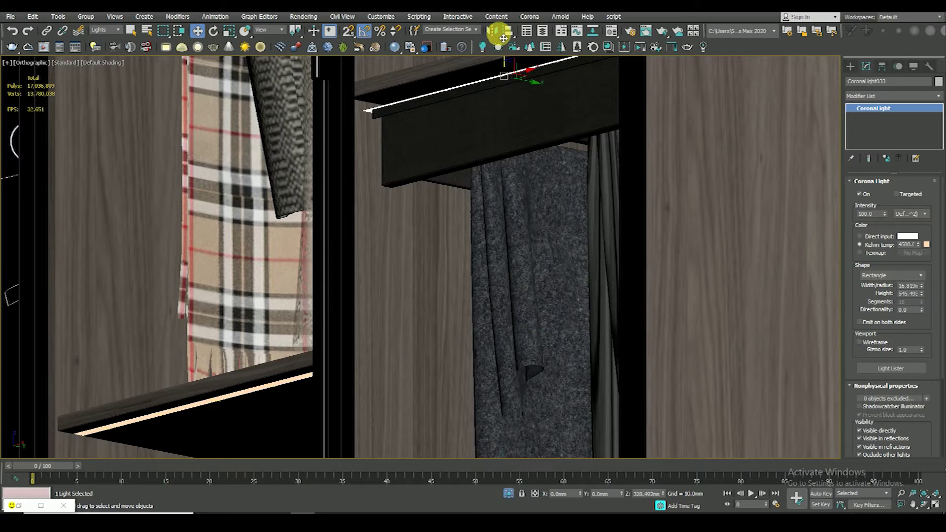
drag(512, 99, 509, 49)
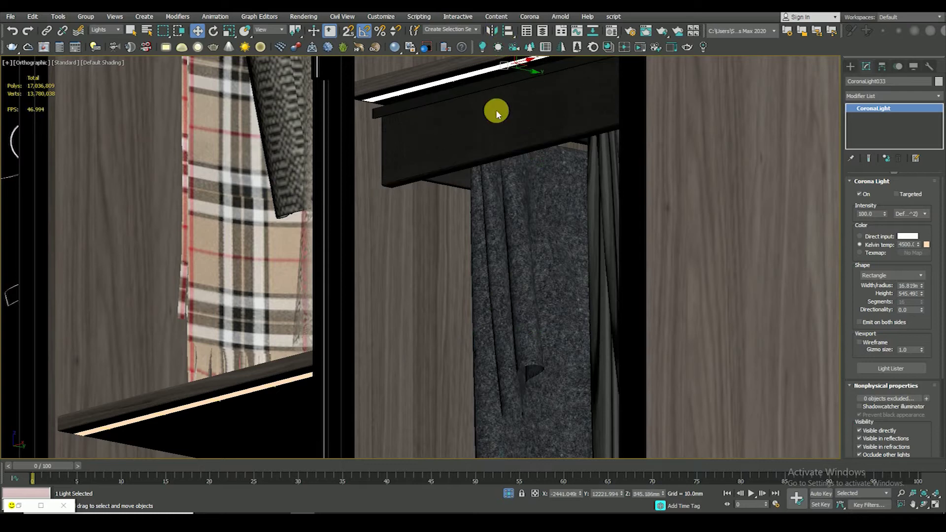
alt+middle_drag(497, 112, 499, 117)
scroll(483, 157, down, 5)
mouse_move(484, 162)
alt+middle_down()
mouse_move(454, 180)
mouse_move(443, 154)
mouse_move(430, 175)
mouse_move(407, 152)
mouse_move(442, 356)
mouse_move(413, 251)
mouse_move(449, 248)
alt+middle_up()
scroll(450, 170, up, 2)
scroll(421, 243, up, 2)
key(F3)
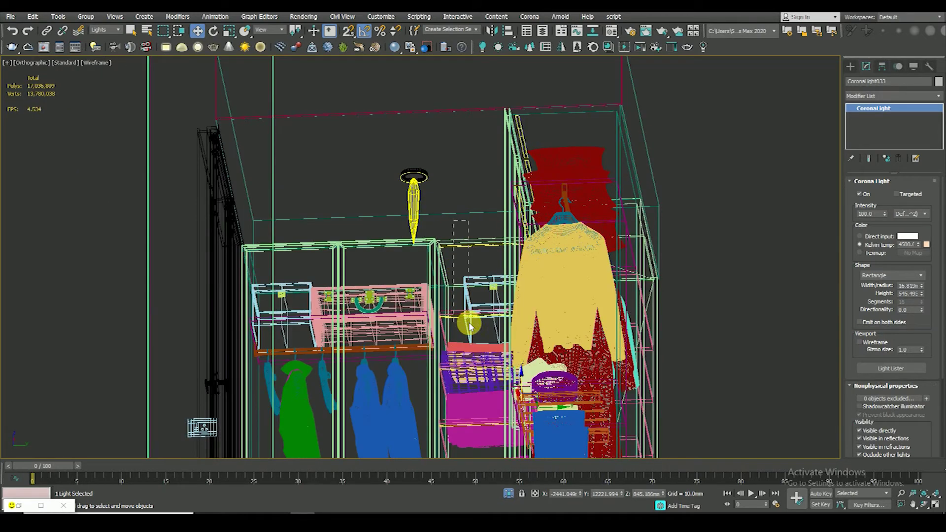
Copy the two selected strip lights into the middle cabinet
key(F3)
ctrl+click(489, 283)
key(z)
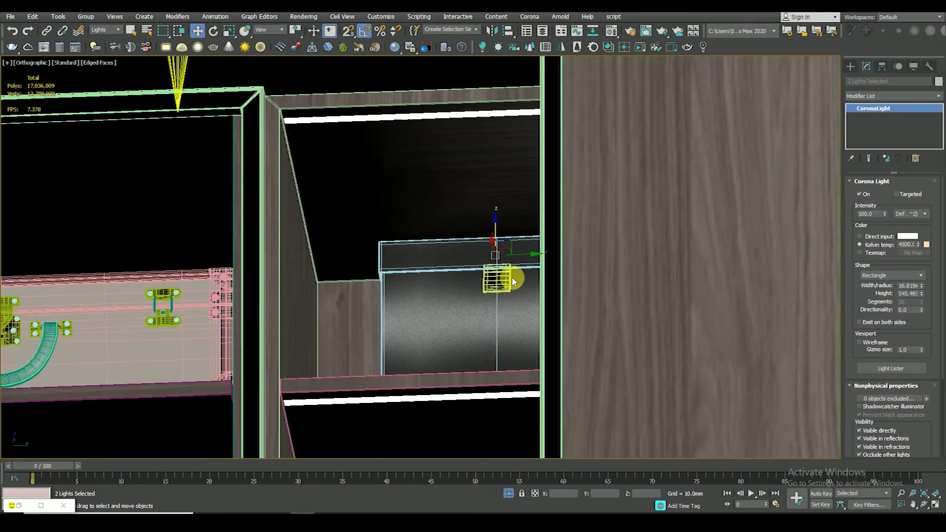
scroll(512, 279, down, 3)
mouse_move(376, 284)
shift+mouse_down()
mouse_move(283, 285)
mouse_move(293, 286)
shift+mouse_up()
click(486, 310)
Inspect the cabinets from a top wireframe view and an angled shaded view
mouse_move(359, 344)
alt+middle_down()
mouse_move(313, 354)
mouse_move(304, 338)
mouse_move(333, 313)
mouse_move(343, 322)
mouse_move(331, 334)
alt+middle_up()
key(t)
key(F3)
scroll(384, 315, down, 3)
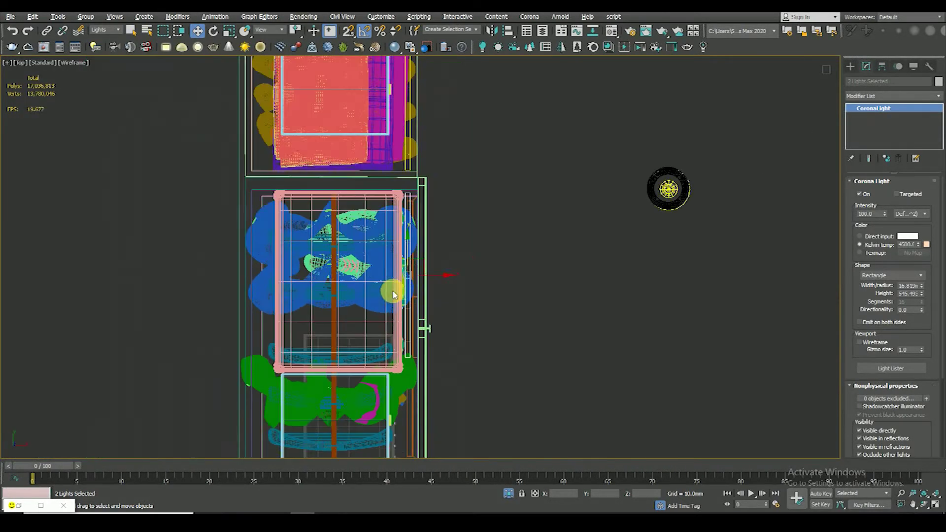
scroll(415, 271, down, 5)
scroll(424, 309, up, 5)
key(r)
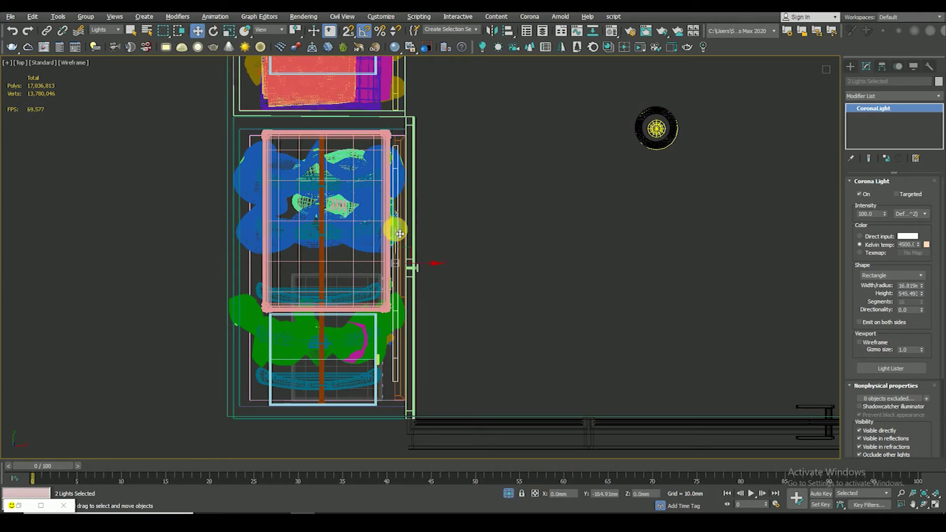
scroll(400, 235, down, 3)
alt+middle_drag(418, 253, 340, 186)
scroll(422, 329, up, 5)
key(F3)
mouse_move(416, 306)
alt+middle_down()
mouse_move(395, 258)
mouse_move(60, 195)
alt+middle_up()
Clone the top-shelf strip light down near the lower shelf
click(376, 167)
drag(376, 169, 376, 340)
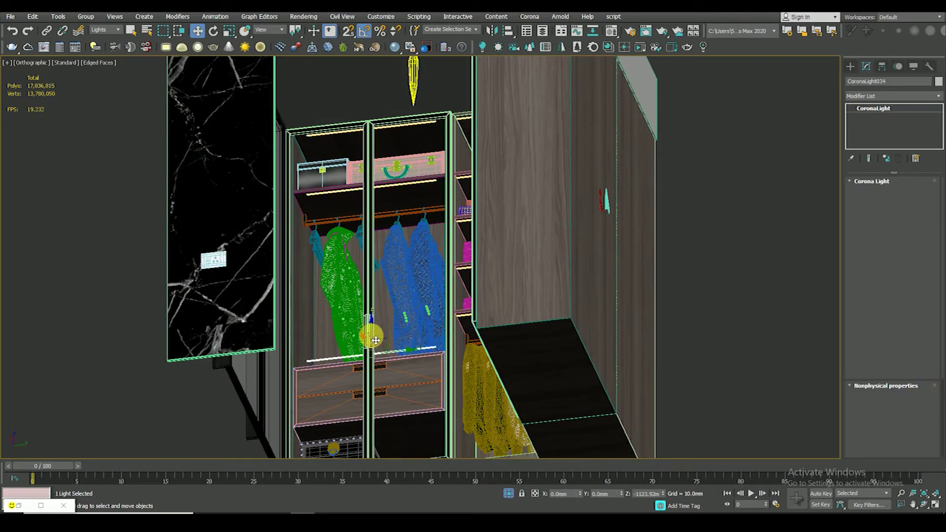
drag(377, 400, 438, 325)
click(462, 306)
Look through CAM1 beside a Top wireframe viewport in the two-viewport layout
key(c)
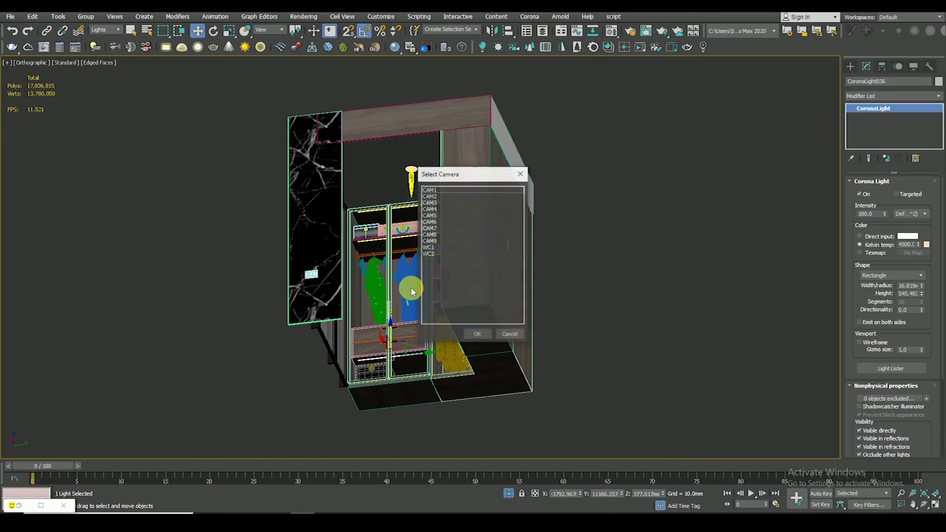
double_click(448, 192)
click(386, 311)
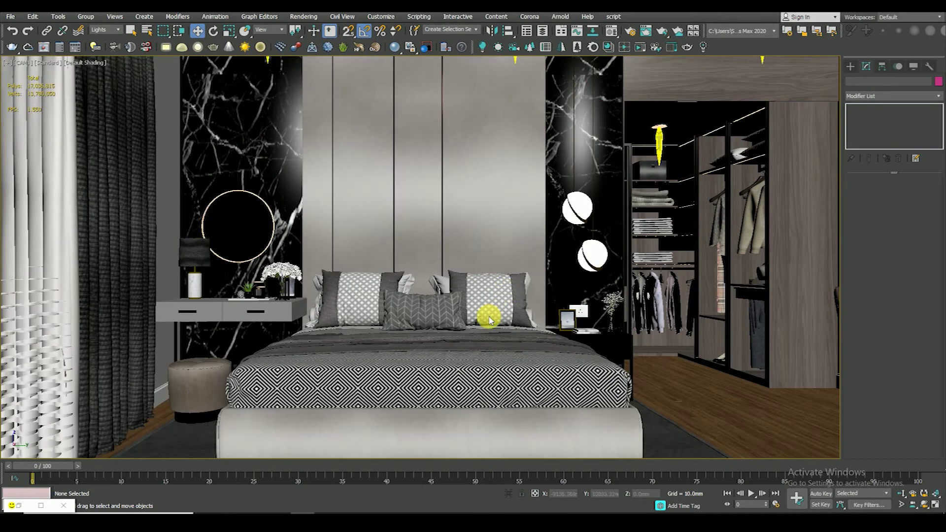
key(alt+w)
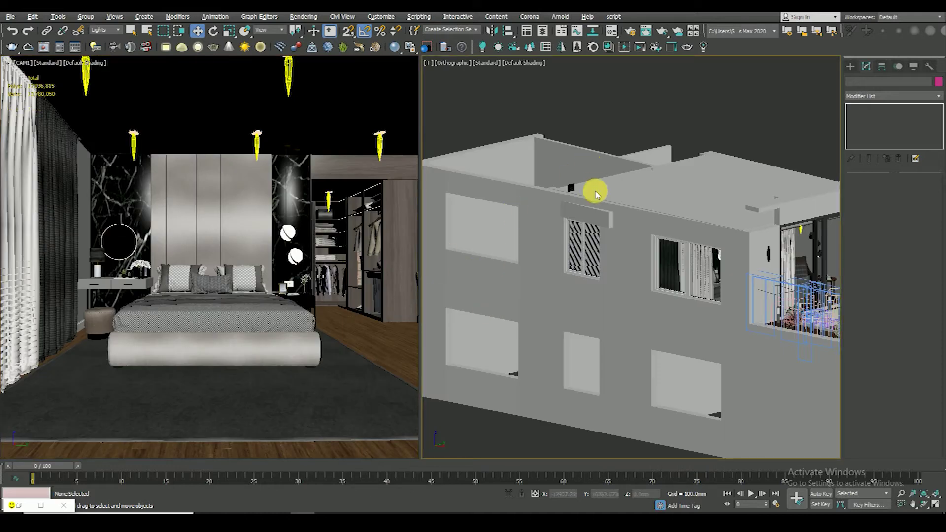
key(t)
key(F3)
click(330, 115)
key(F3)
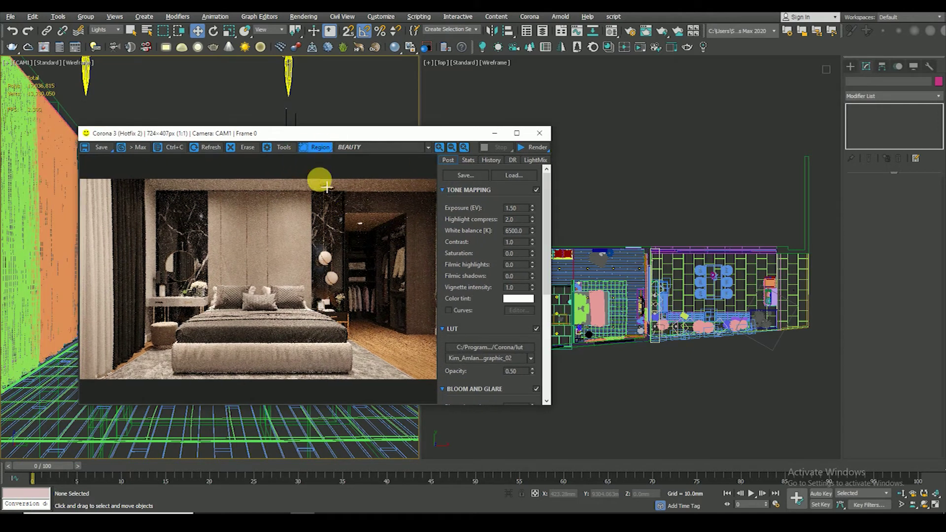
Draw a render region and start the Corona render of the CAM1 view
drag(327, 187, 433, 332)
click(534, 149)
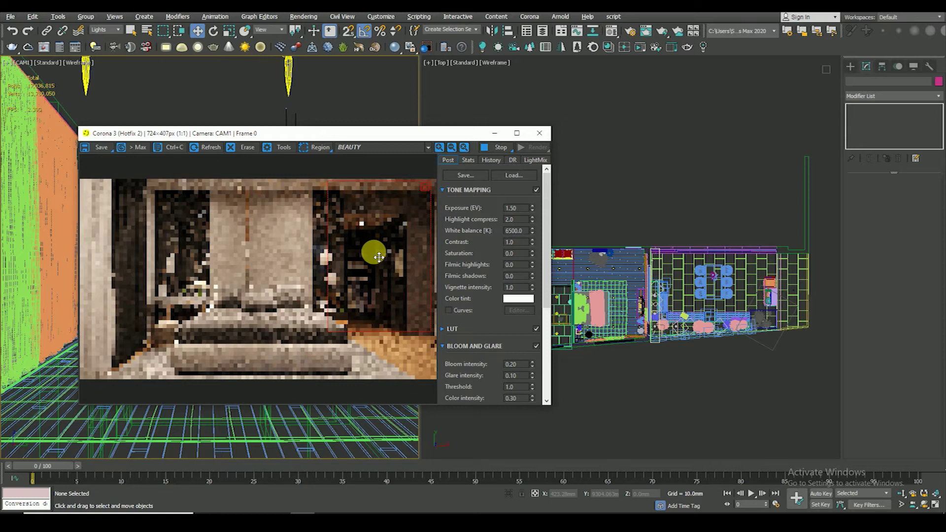
scroll(296, 244, up, 2)
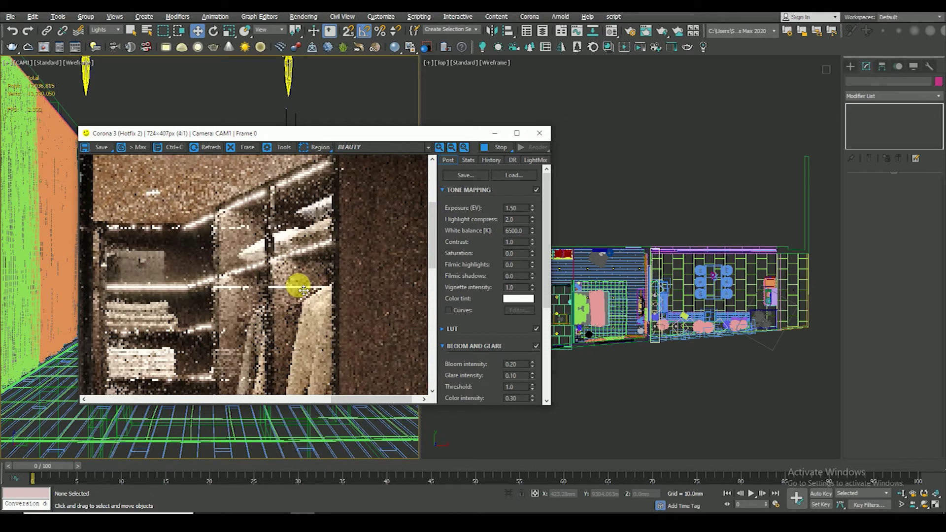
scroll(272, 283, down, 1)
scroll(334, 331, down, 1)
scroll(363, 280, up, 1)
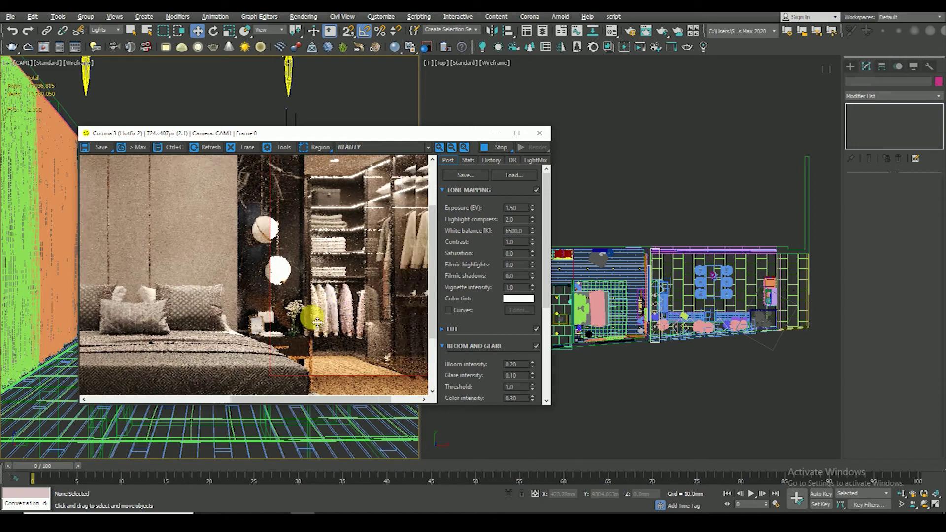
scroll(325, 281, down, 1)
scroll(325, 281, up, 2)
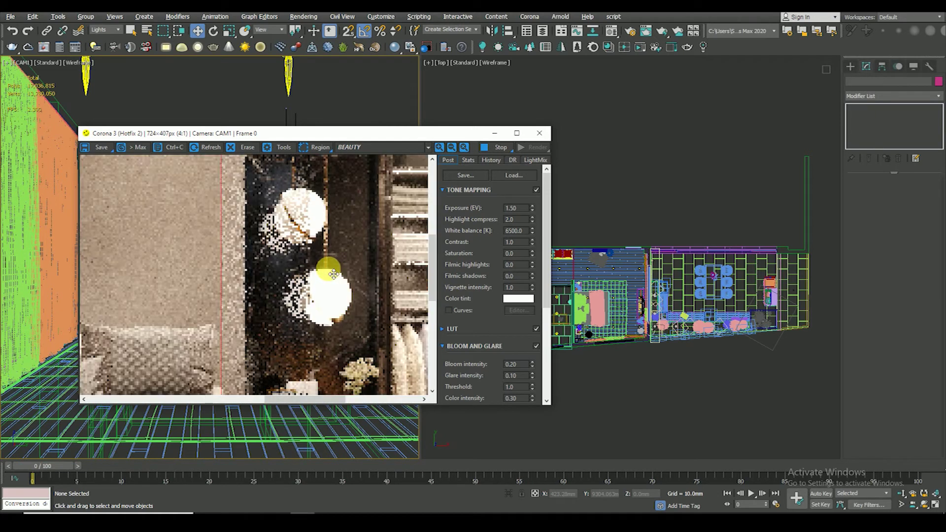
scroll(302, 268, down, 2)
scroll(375, 316, up, 1)
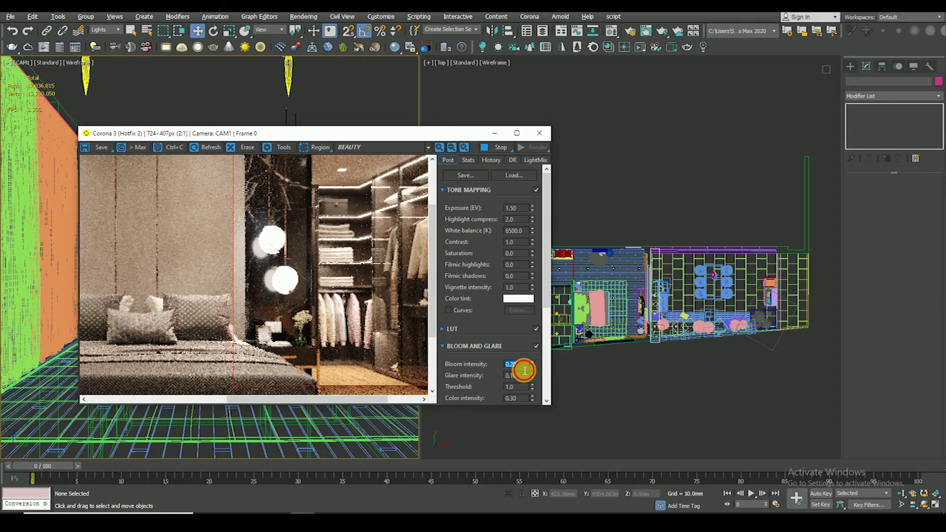
text(1)
Set Bloom and Glare intensity to 0.5 in the frame buffer's post settings
key(Return)
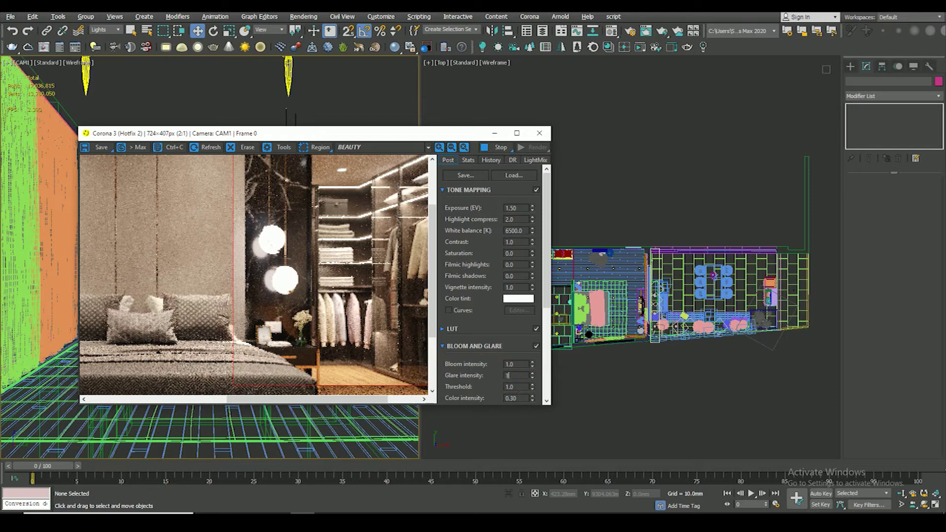
text(1)
key(Return)
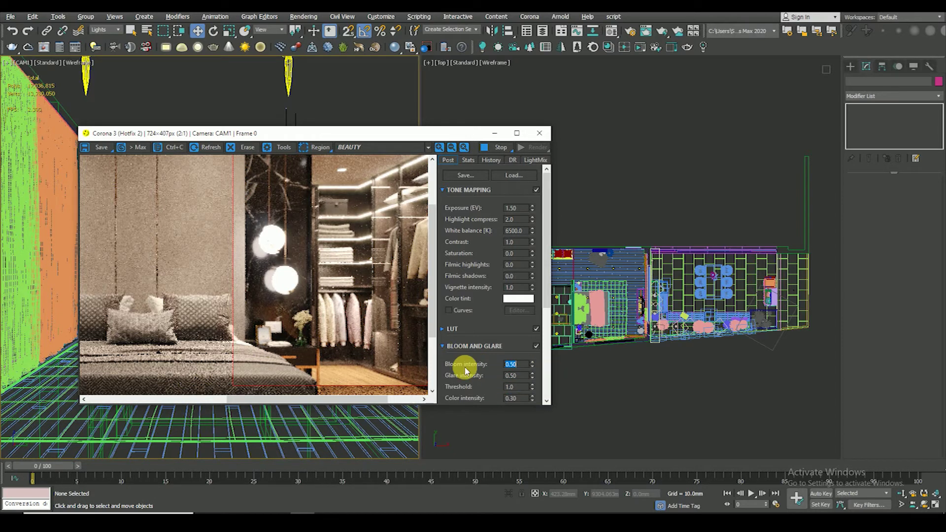
drag(328, 312, 288, 299)
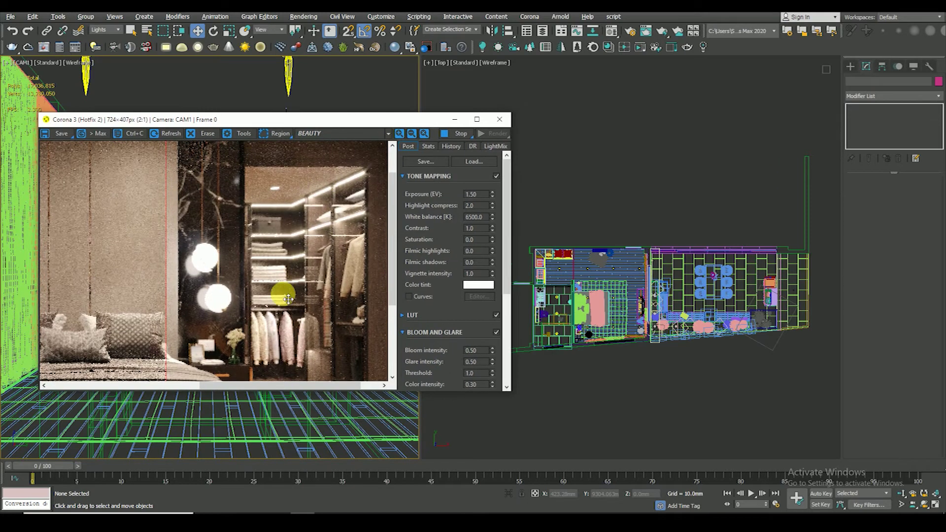
Draw a render region around the wardrobe in the frame buffer
scroll(288, 300, down, 1)
scroll(148, 276, up, 1)
scroll(152, 274, down, 1)
scroll(187, 290, up, 1)
scroll(158, 276, up, 1)
scroll(140, 273, down, 1)
scroll(157, 316, down, 1)
scroll(654, 374, up, 3)
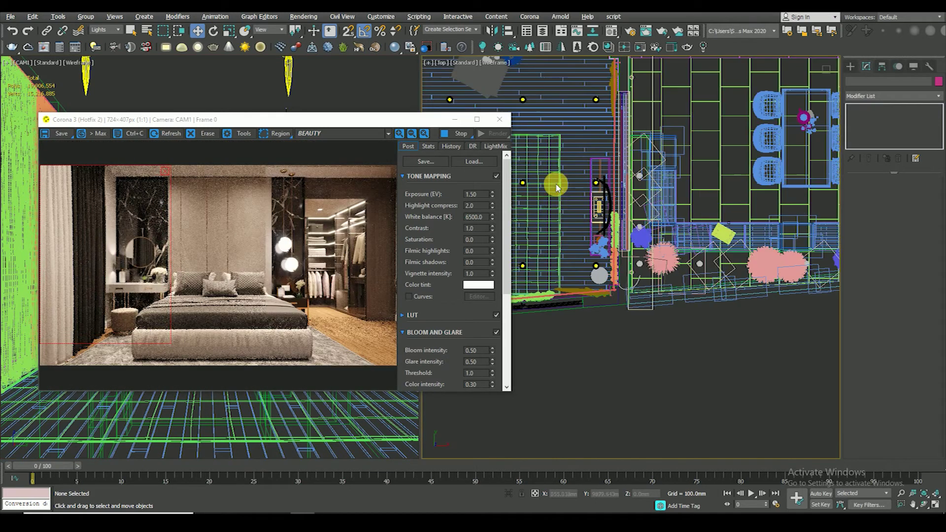
scroll(553, 184, up, 2)
drag(302, 185, 379, 261)
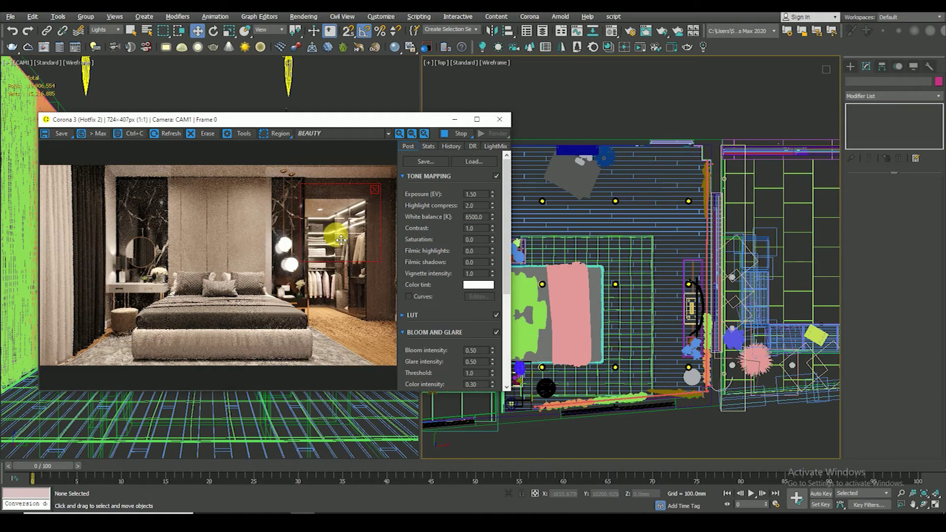
Select the wardrobe's Corona light and set its intensity to 50
scroll(583, 251, up, 3)
scroll(592, 217, up, 3)
click(591, 217)
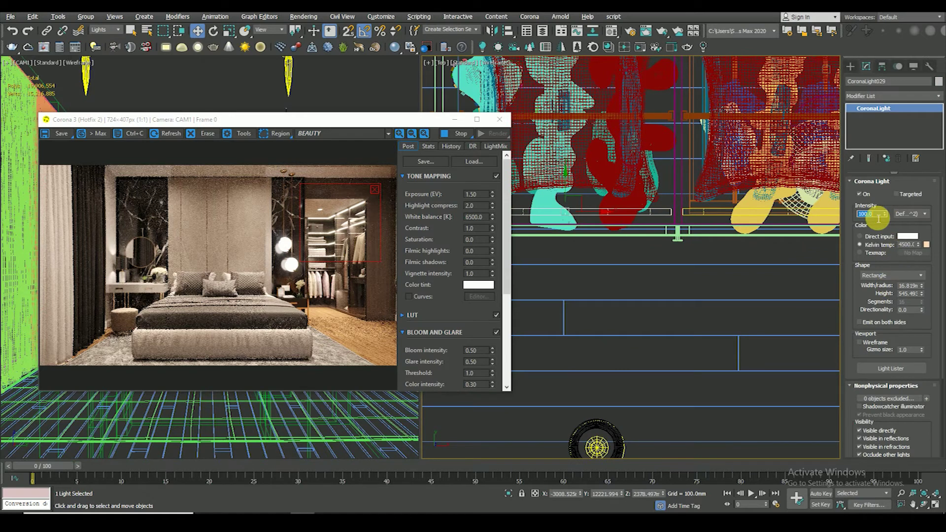
text(50)
key(Return)
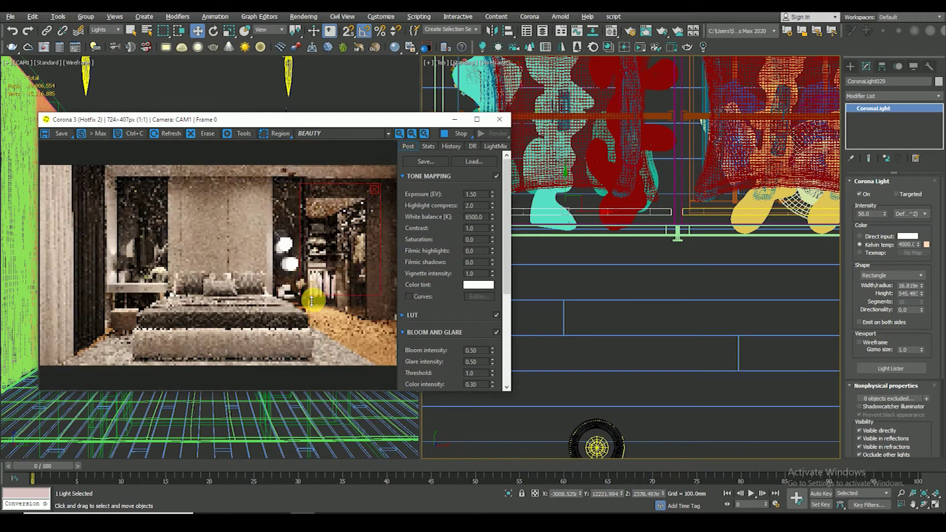
Turn off the light's Visible directly option and toggle another visibility setting
scroll(284, 232, up, 1)
scroll(860, 364, down, 3)
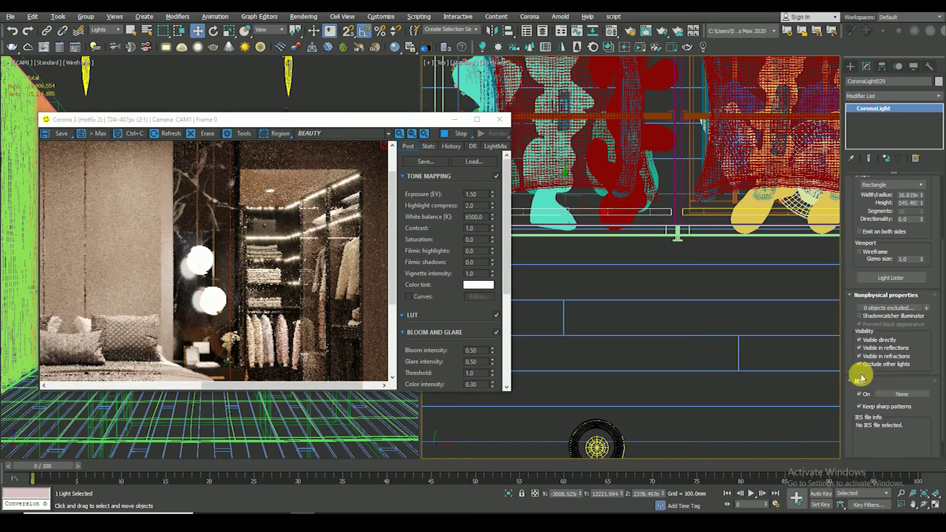
scroll(306, 221, up, 2)
scroll(289, 222, down, 1)
scroll(289, 264, down, 1)
scroll(283, 208, up, 1)
scroll(283, 208, down, 1)
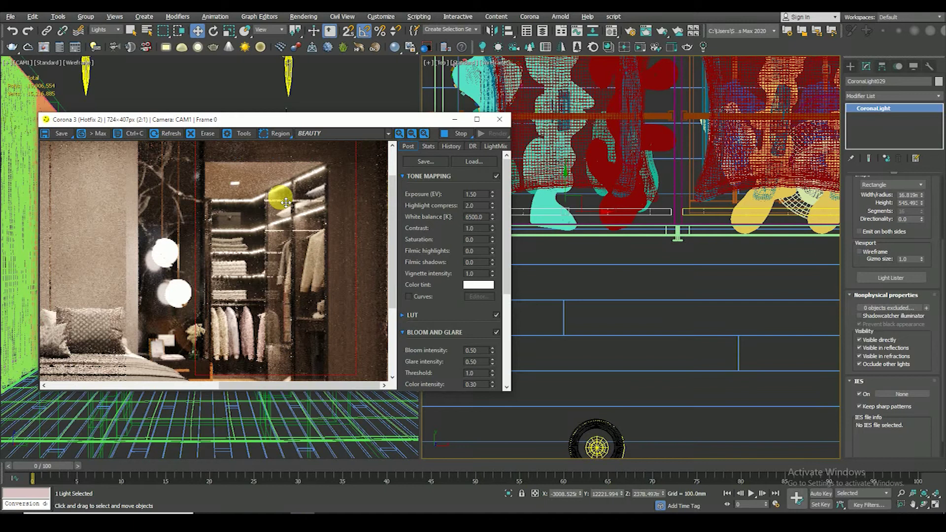
drag(299, 212, 353, 230)
click(870, 341)
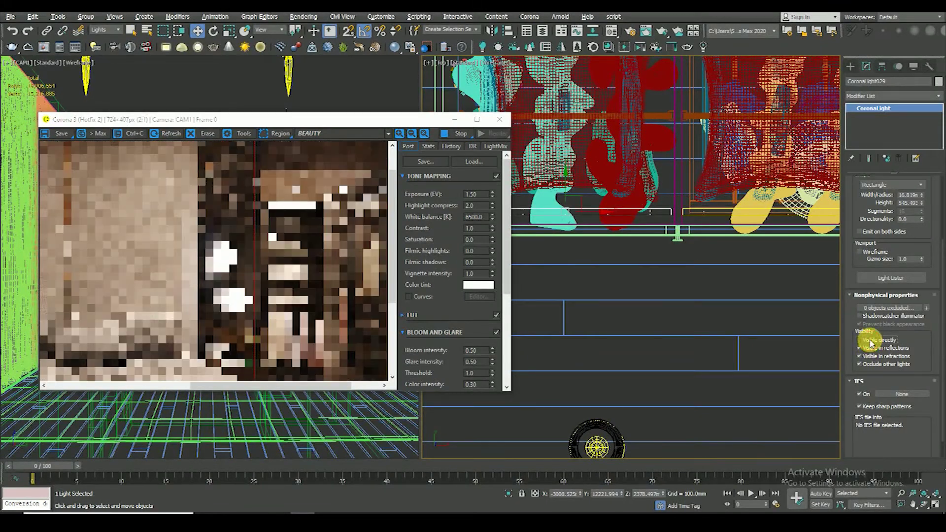
scroll(347, 232, down, 1)
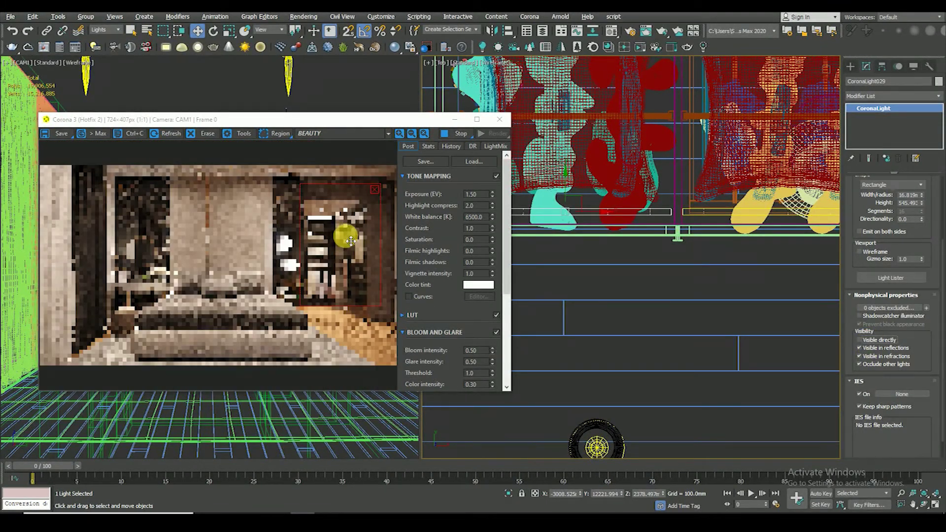
scroll(346, 231, up, 1)
scroll(347, 231, down, 1)
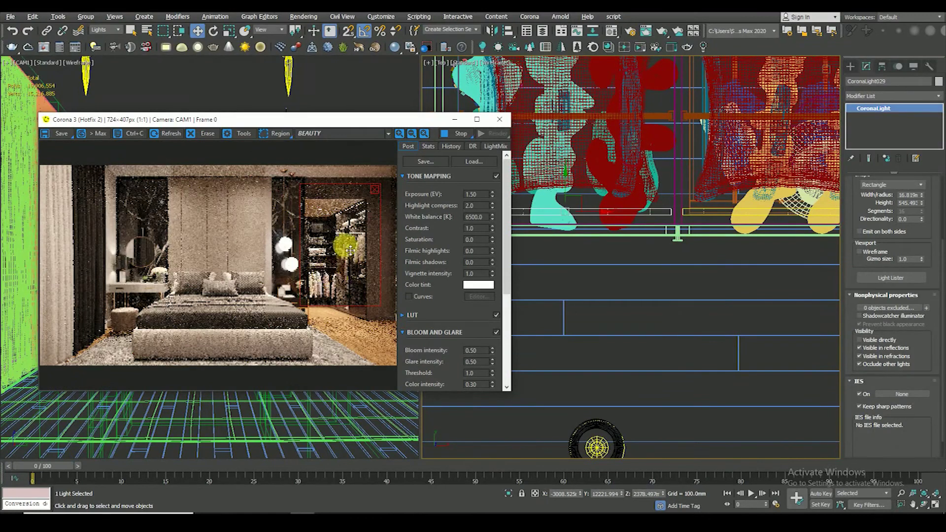
scroll(351, 247, up, 2)
scroll(353, 249, down, 2)
scroll(327, 238, up, 2)
scroll(345, 330, down, 2)
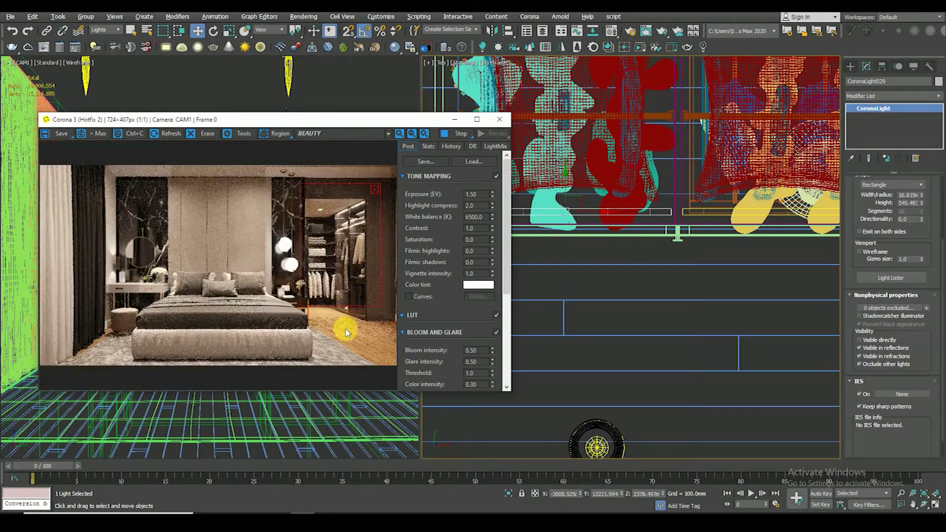
click(861, 364)
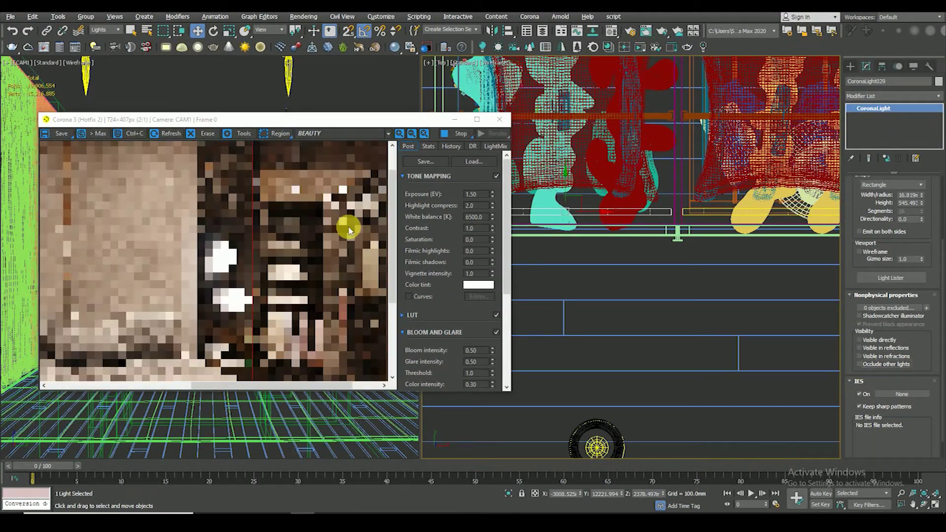
Move the render region to frame the pendant lights
scroll(254, 243, up, 1)
scroll(253, 243, down, 1)
scroll(350, 244, up, 1)
scroll(349, 244, down, 1)
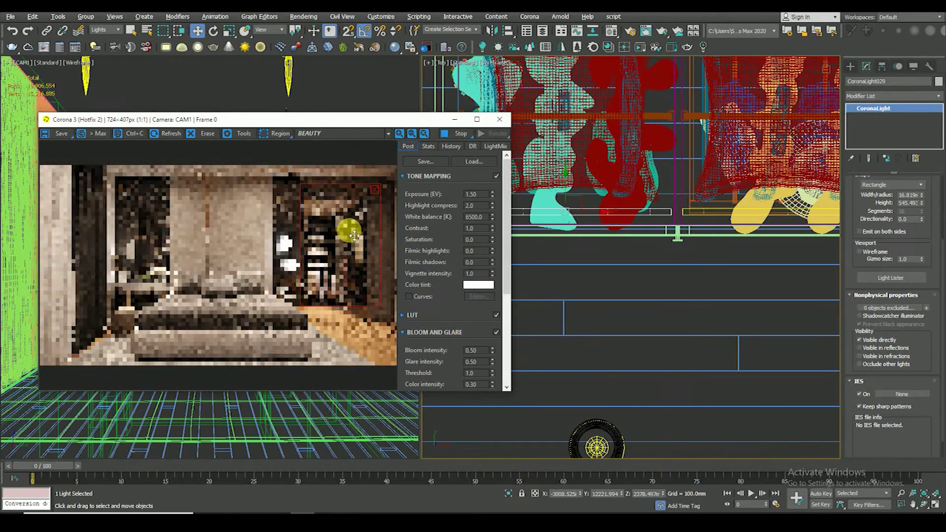
scroll(352, 282, up, 1)
drag(348, 232, 296, 236)
scroll(302, 195, up, 1)
scroll(302, 196, down, 1)
scroll(306, 209, up, 1)
scroll(302, 205, down, 2)
scroll(302, 321, up, 1)
scroll(317, 268, down, 1)
scroll(317, 241, up, 1)
scroll(296, 248, down, 1)
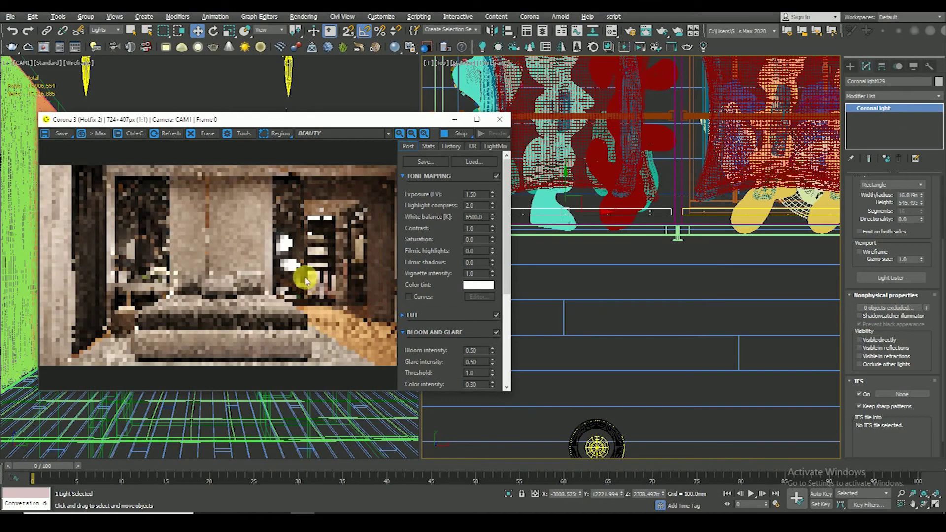
drag(256, 226, 291, 245)
middle_drag(680, 263, 710, 306)
Give the pendant lights' Corona Light Material a peach emission colour and intensity 5.0
key(m)
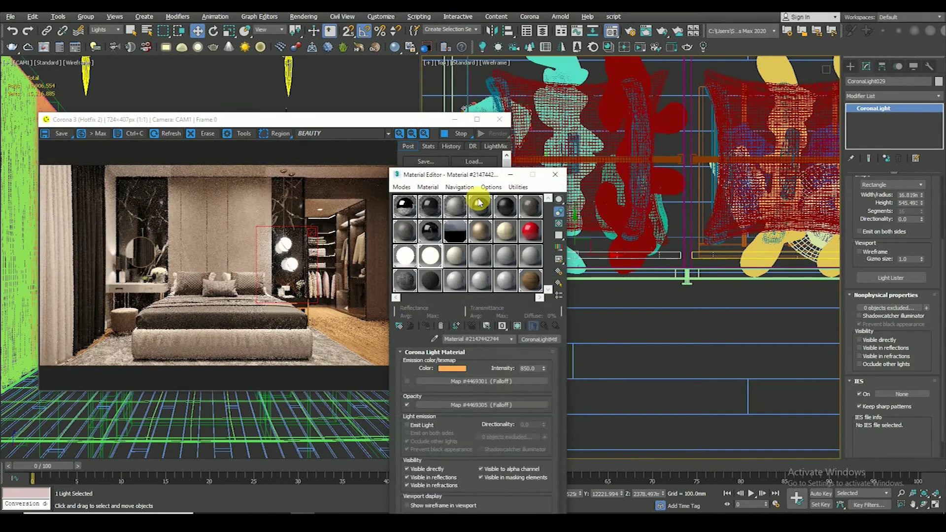
click(654, 247)
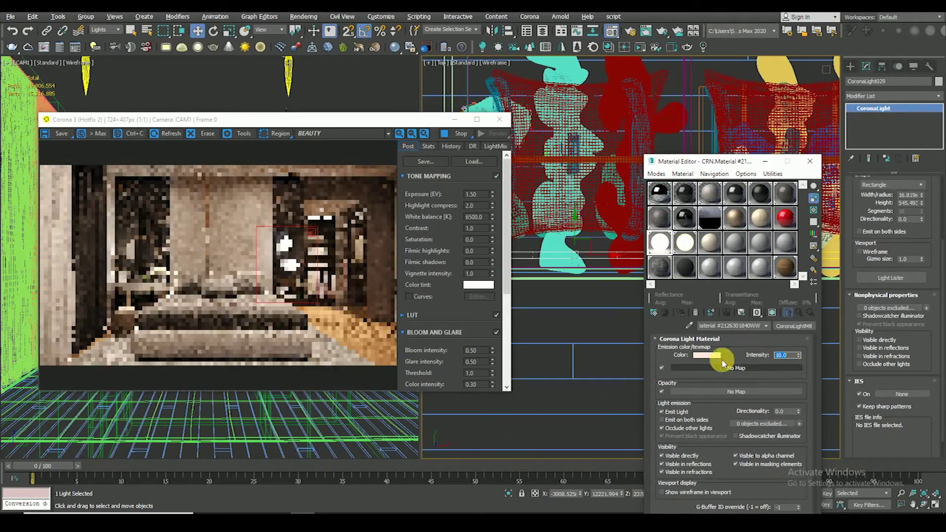
click(707, 355)
drag(294, 117, 294, 104)
click(365, 151)
double_click(789, 356)
text(5)
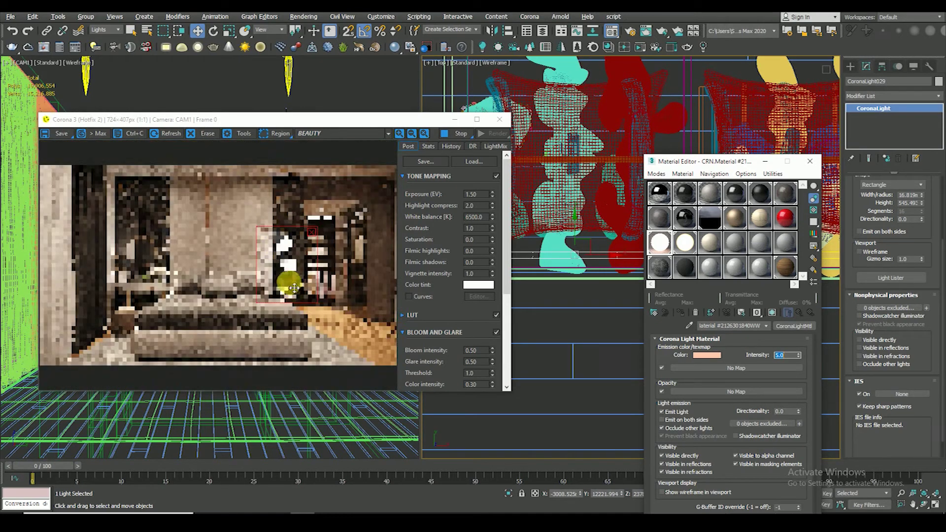
Pan and zoom the render to inspect the bed and pendant lights
scroll(317, 312, up, 1)
drag(316, 312, 293, 271)
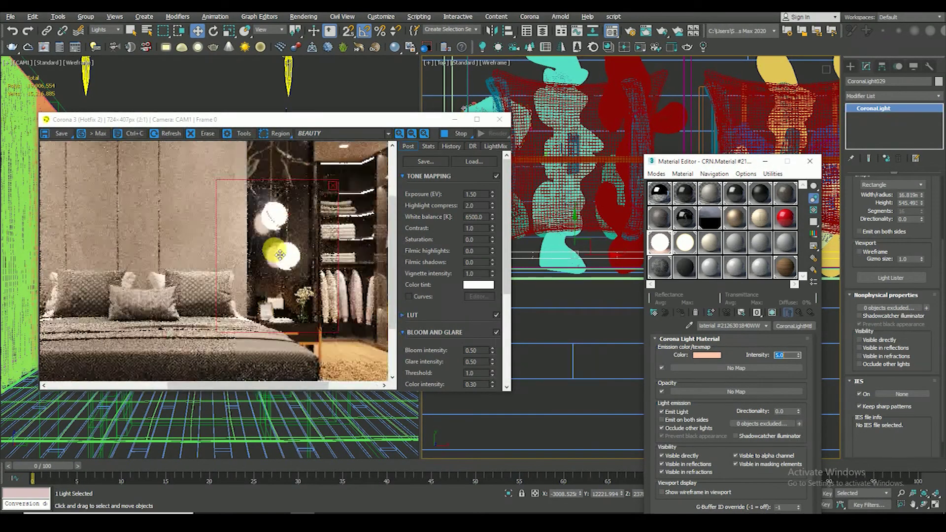
scroll(294, 271, down, 1)
scroll(293, 270, down, 1)
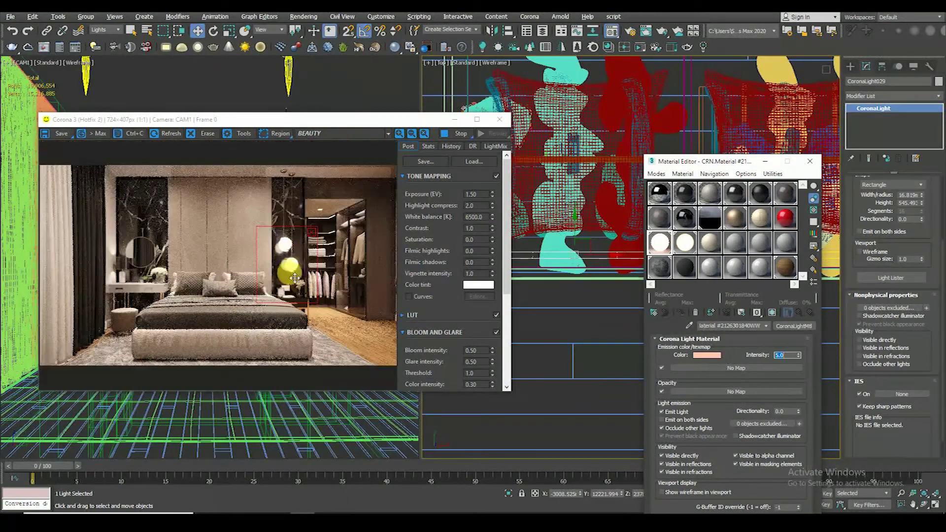
scroll(165, 238, up, 1)
scroll(172, 248, down, 1)
scroll(321, 325, up, 1)
scroll(313, 313, down, 1)
Move the Material Editor aside and orbit the shaded right viewport around the room
drag(715, 161, 327, 278)
key(F3)
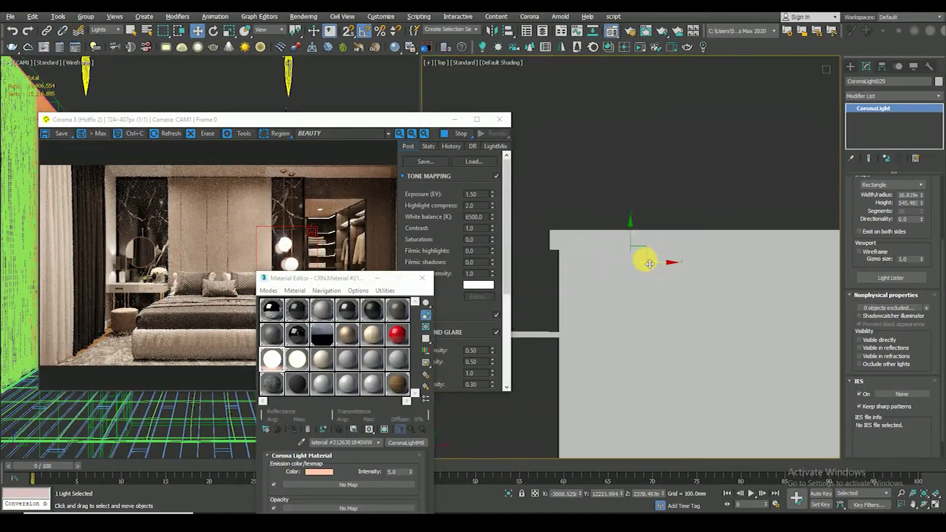
scroll(619, 207, down, 3)
alt+middle_drag(619, 207, 647, 289)
scroll(647, 290, up, 5)
scroll(709, 248, up, 2)
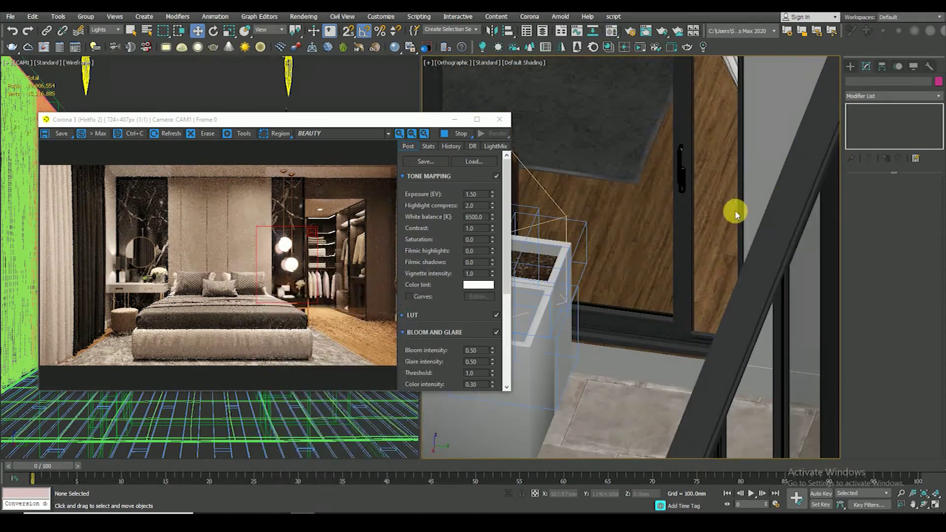
Wrap the wood diffuse bitmap in a Color Correction map and lower its saturation
key(m)
drag(352, 281, 699, 91)
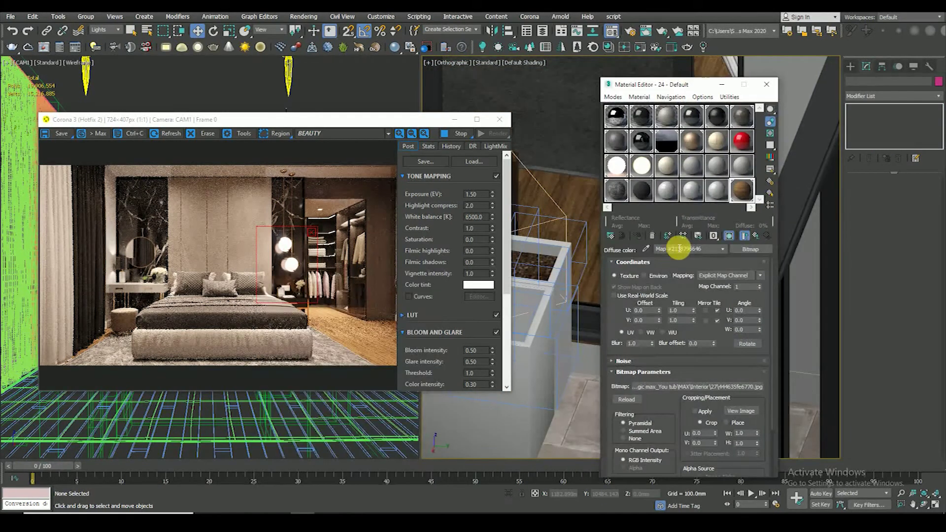
click(741, 411)
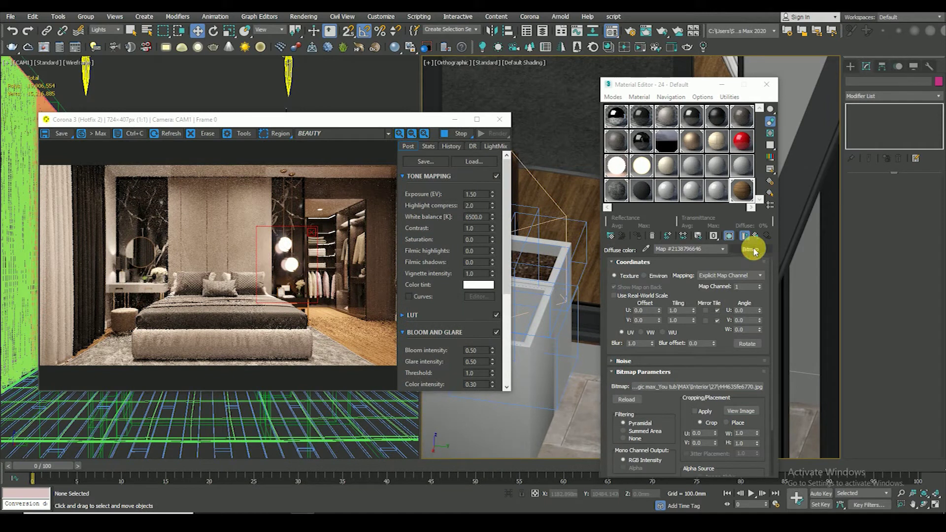
click(746, 250)
double_click(415, 205)
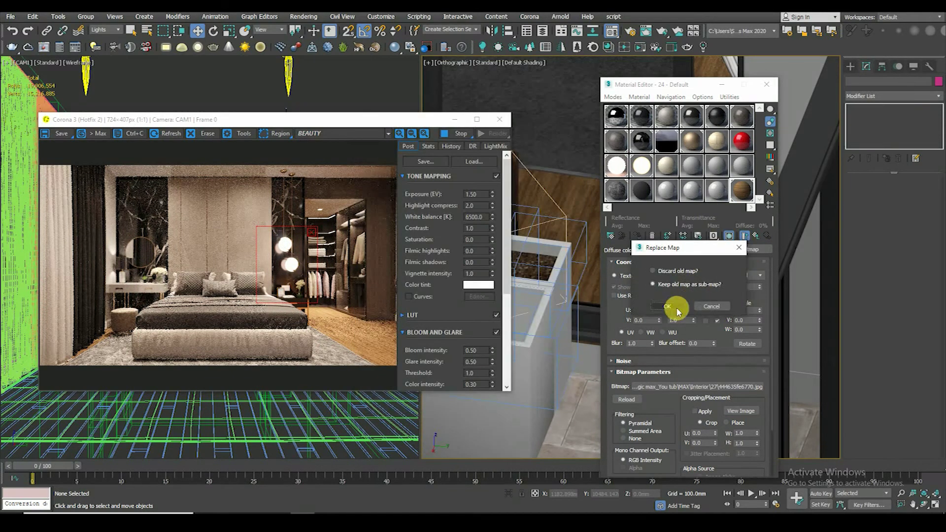
click(680, 310)
click(729, 235)
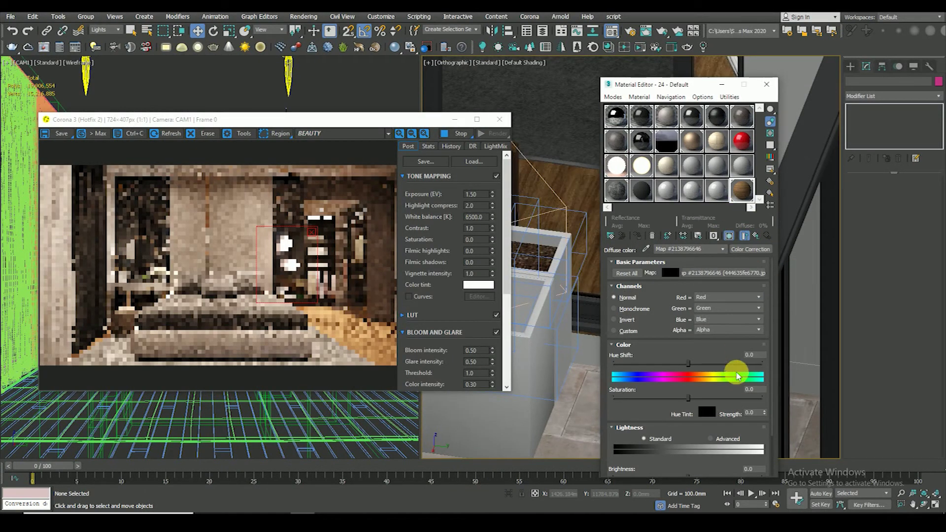
drag(670, 396, 671, 398)
Move the render region down onto the wooden floor
drag(295, 267, 337, 301)
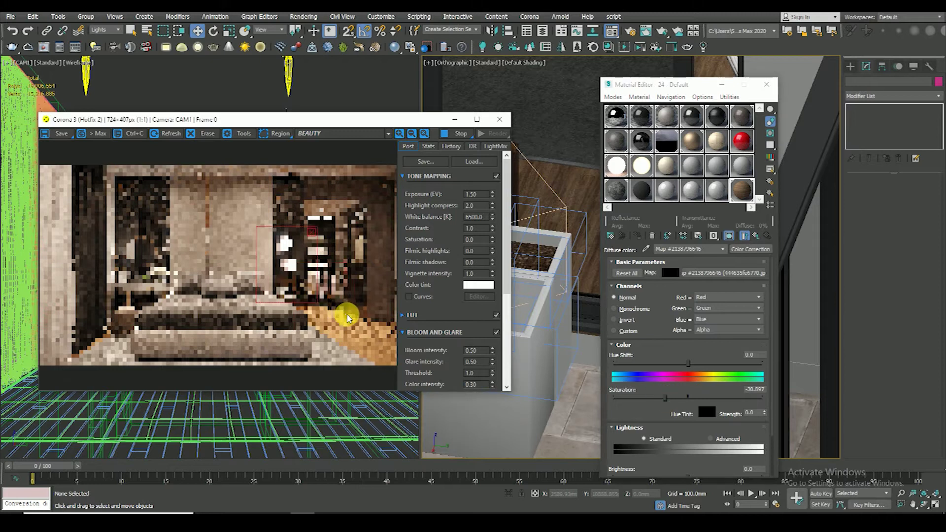
mouse_move(329, 269)
mouse_down()
mouse_move(328, 312)
mouse_move(352, 337)
mouse_up()
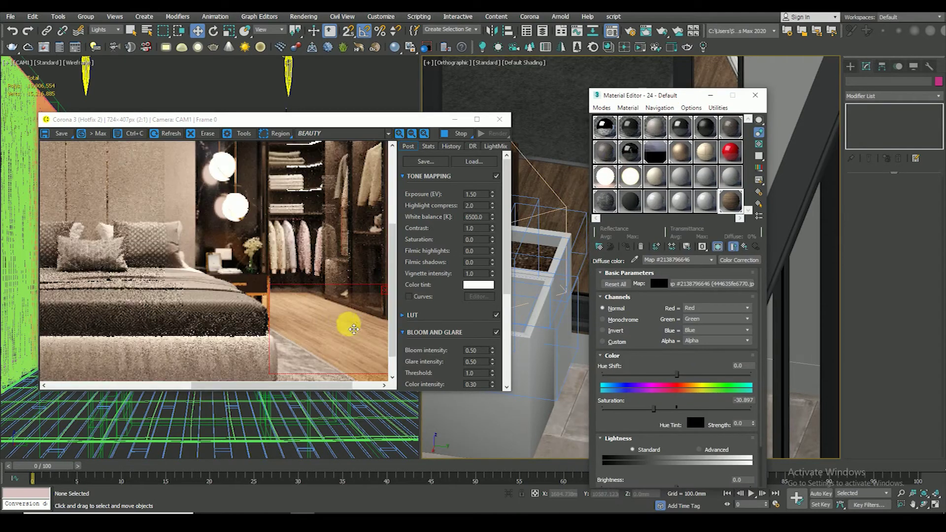
drag(296, 308, 368, 320)
scroll(368, 320, up, 3)
scroll(355, 321, down, 1)
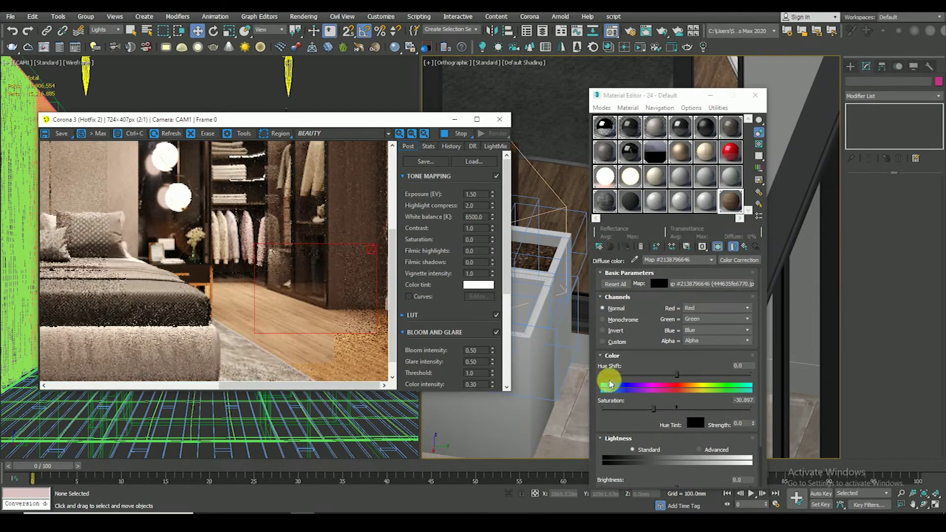
scroll(637, 331, down, 2)
Test the Color Correction contrast at a value of 5
drag(695, 459, 684, 459)
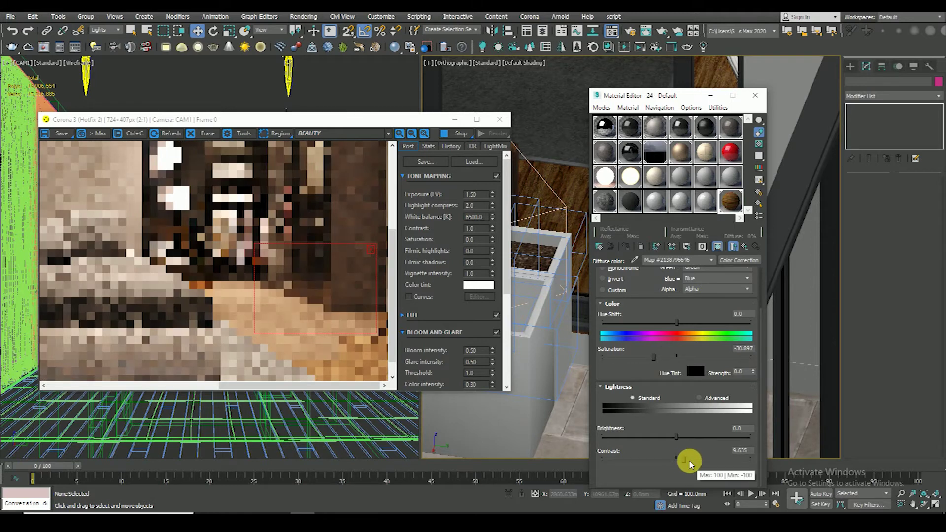
scroll(362, 320, down, 1)
scroll(362, 321, up, 1)
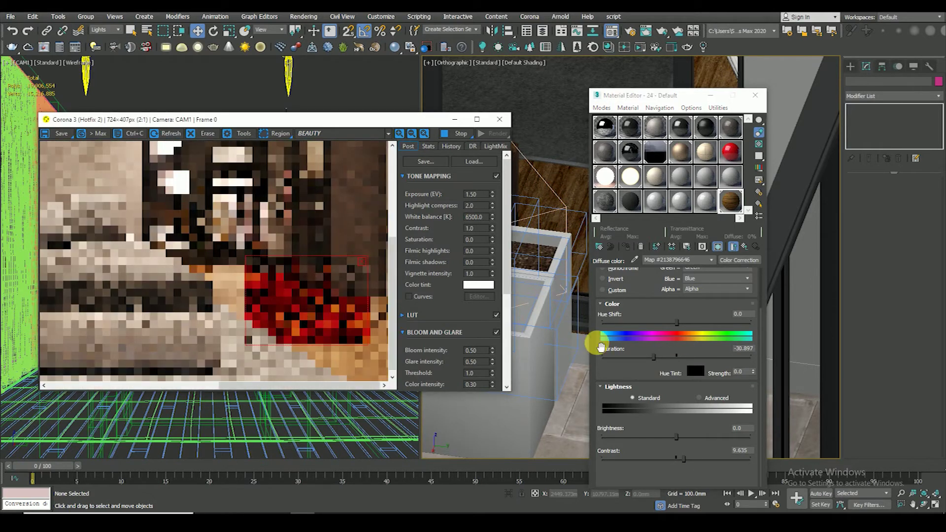
double_click(739, 449)
text(5)
key(Return)
Shift the render region lower and reset the contrast back to 0
drag(311, 331, 317, 347)
scroll(310, 338, down, 1)
scroll(278, 317, up, 1)
scroll(278, 317, down, 1)
right_click(748, 450)
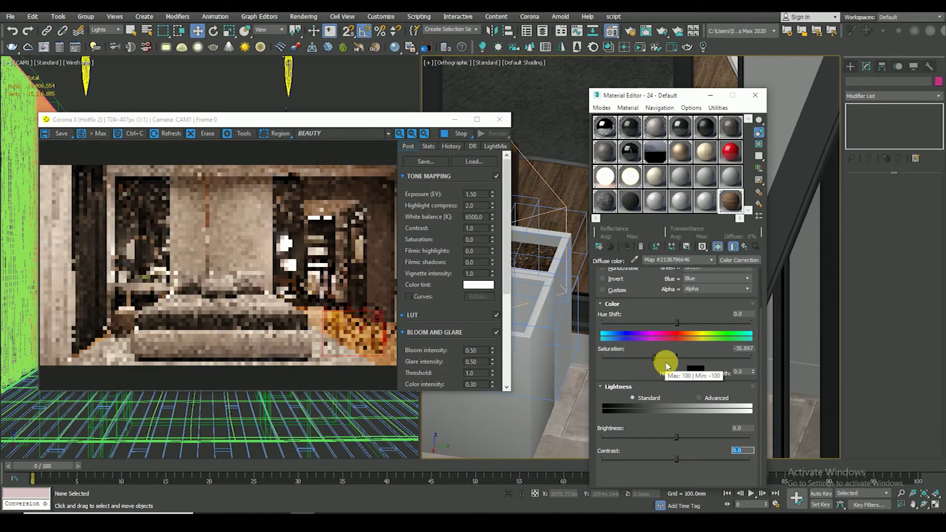
Back in the parent material, set reflection level 0.5 and glossiness 0.85
click(733, 247)
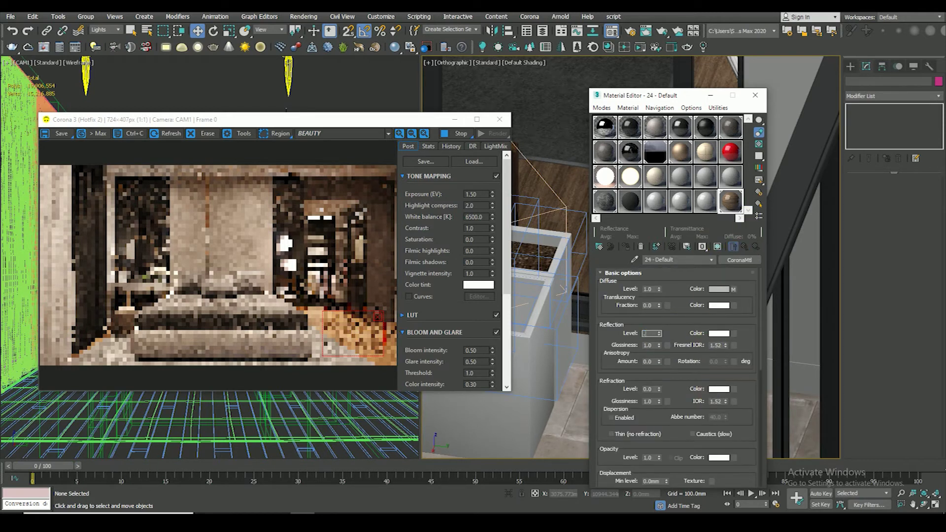
text(0.5)
click(657, 347)
double_click(730, 201)
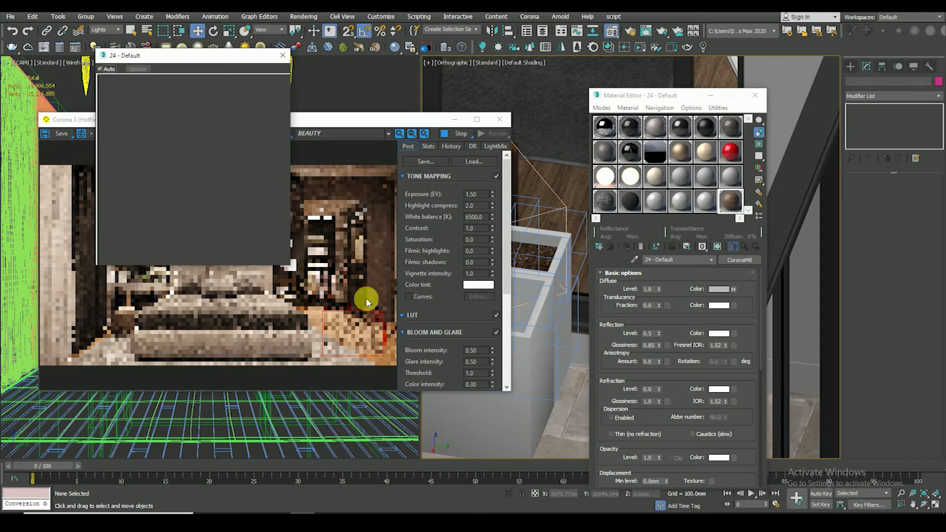
click(290, 49)
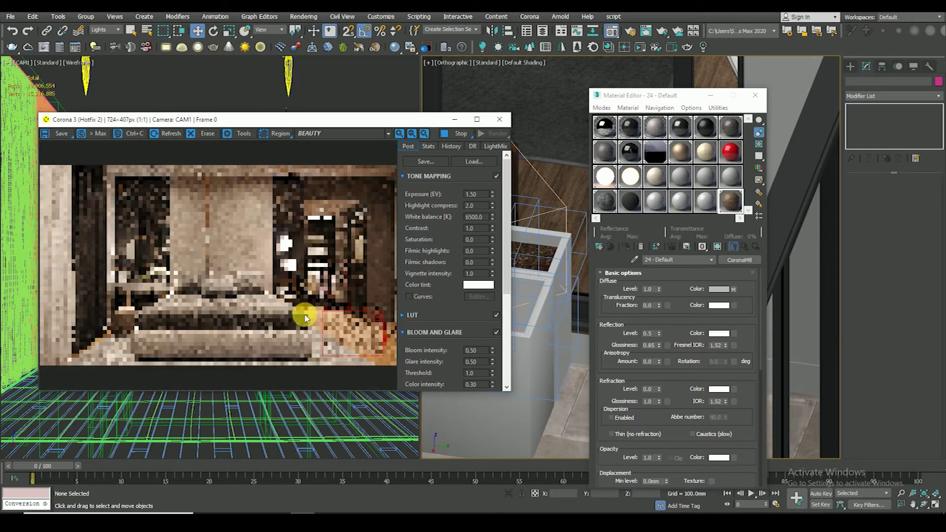
Draw a render region over the upper wall and select CoronaLight005
scroll(355, 339, up, 1)
scroll(357, 279, down, 1)
scroll(356, 279, up, 1)
scroll(335, 323, down, 1)
scroll(317, 239, up, 1)
scroll(317, 238, down, 1)
scroll(238, 306, up, 1)
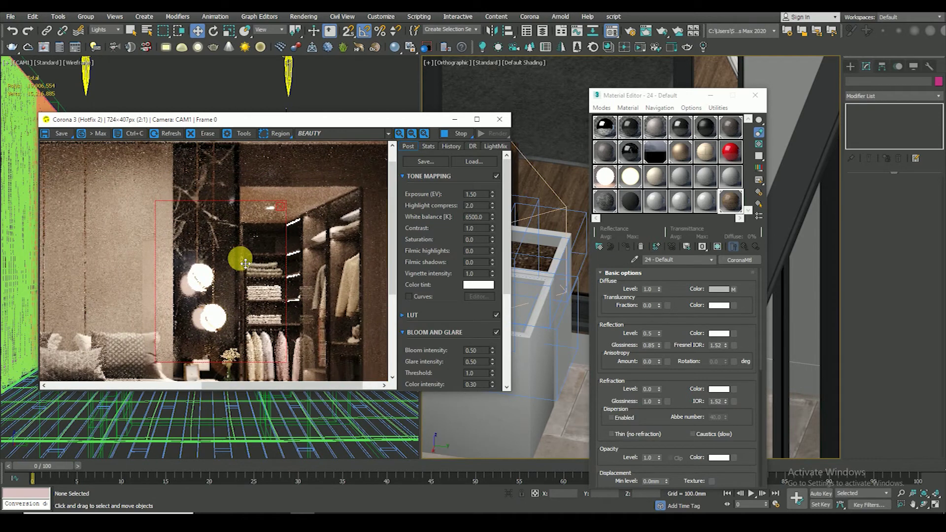
scroll(325, 220, down, 1)
drag(194, 178, 259, 247)
click(288, 74)
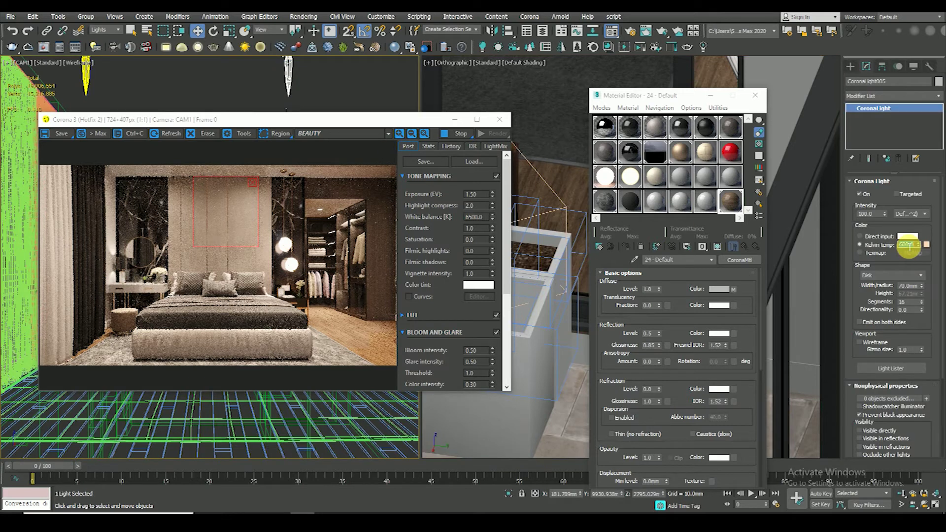
text(5000)
Set CoronaLight005 to 5000 K and turn the LUT off to compare
click(888, 277)
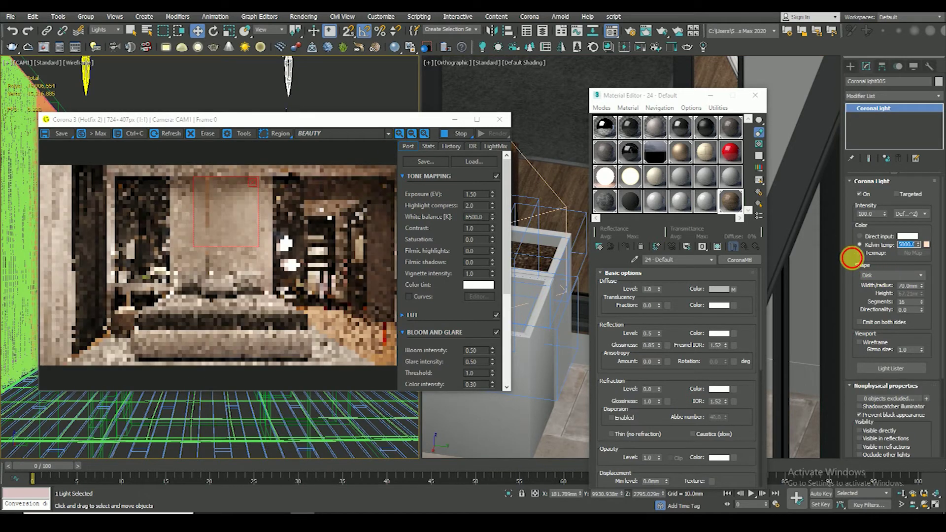
click(496, 314)
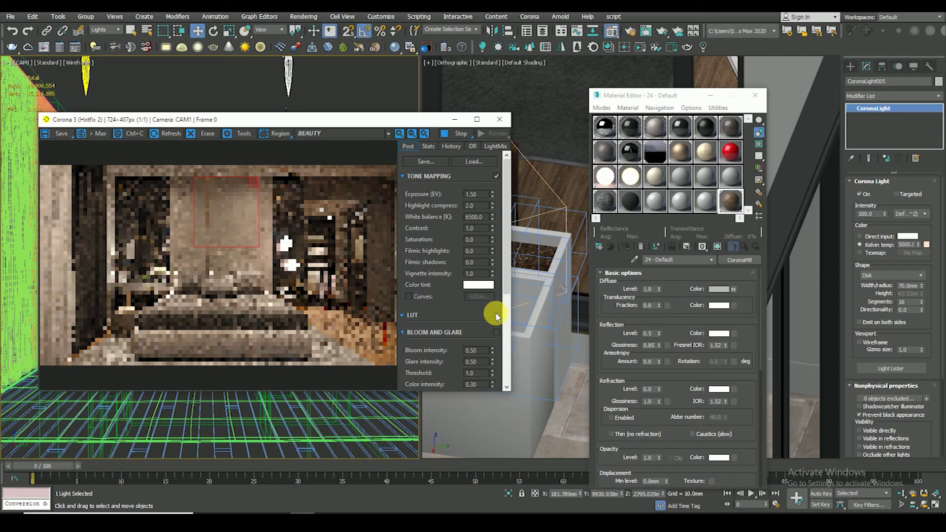
scroll(257, 217, up, 2)
scroll(258, 244, down, 2)
scroll(266, 227, up, 1)
scroll(276, 192, down, 1)
scroll(284, 175, up, 1)
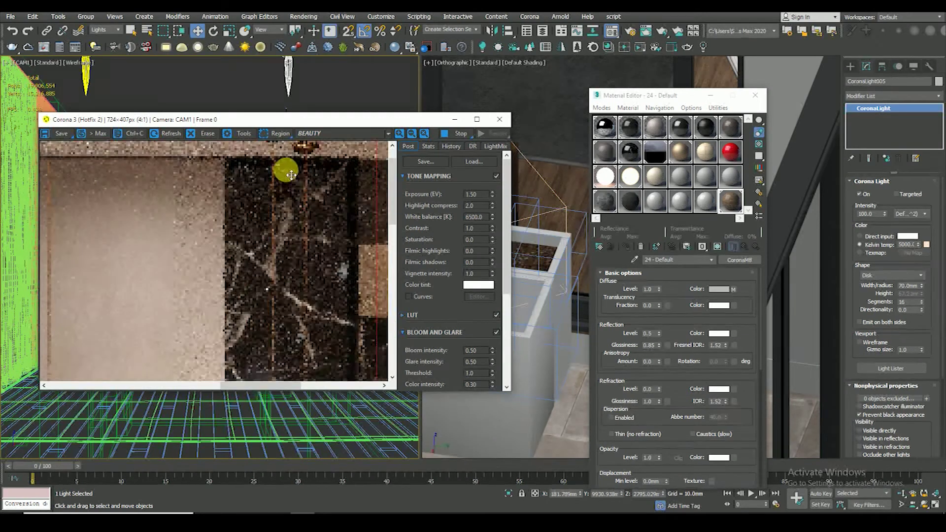
scroll(288, 212, down, 1)
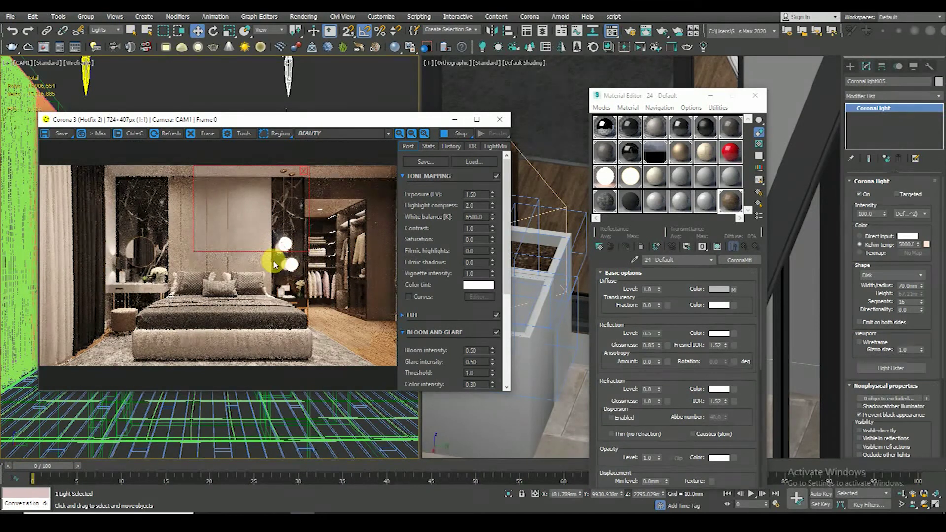
scroll(276, 261, up, 1)
scroll(277, 261, down, 1)
Turn the LUT back on, collapse Bloom and Glare, and move the region over the mirror
drag(298, 228, 242, 228)
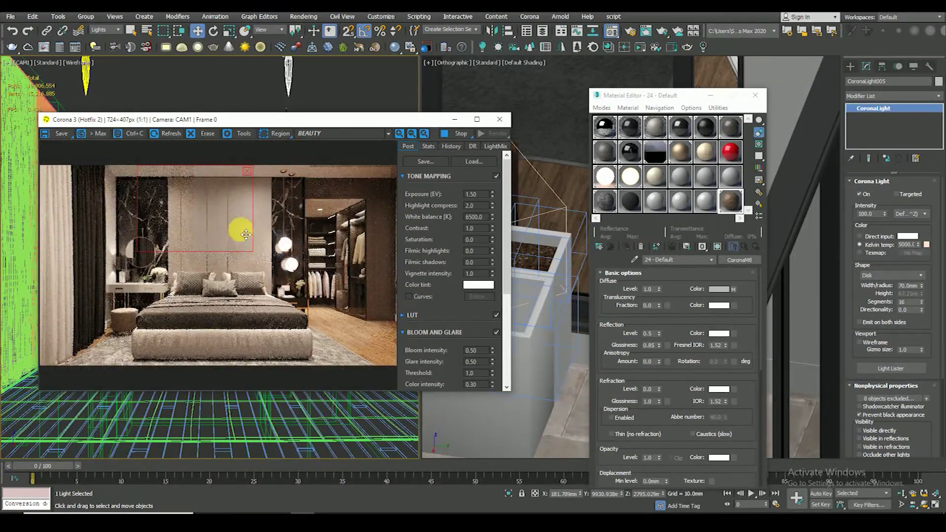
click(496, 316)
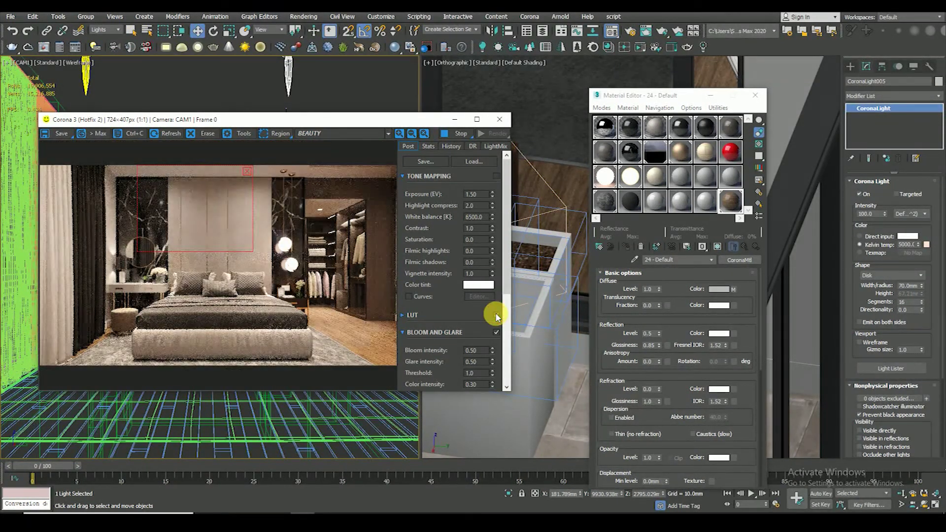
scroll(499, 338, down, 1)
click(496, 283)
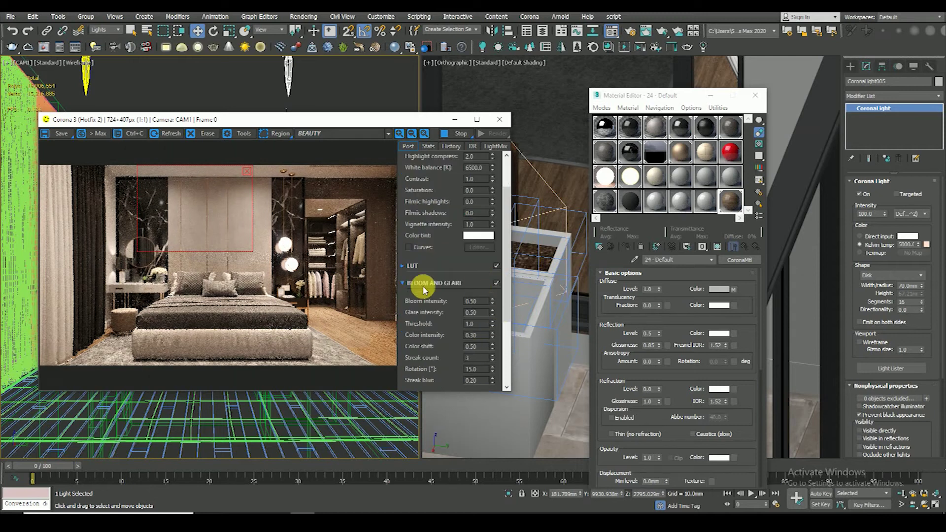
click(423, 284)
drag(234, 228, 203, 228)
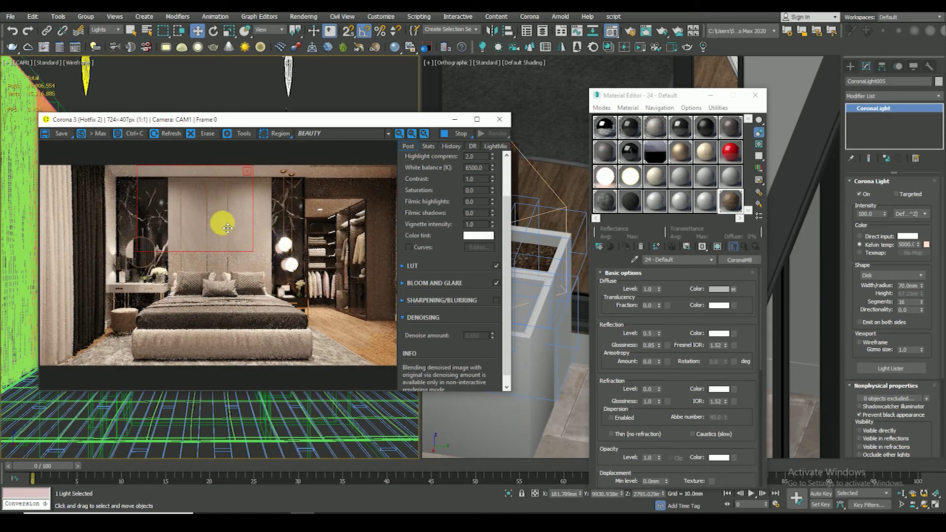
drag(216, 177, 196, 227)
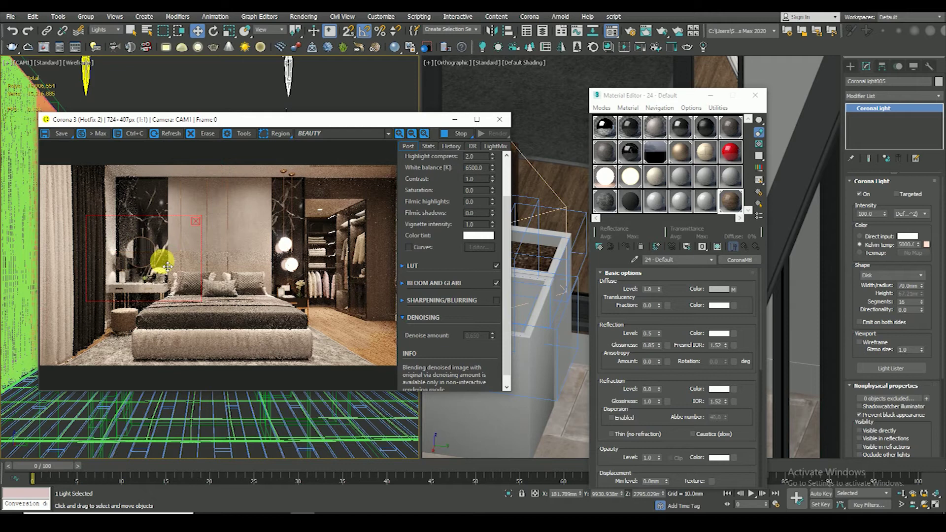
Close the Material Editor and show the nightstand in wireframe in the Orthographic view
drag(611, 95, 704, 95)
click(848, 96)
scroll(735, 196, down, 5)
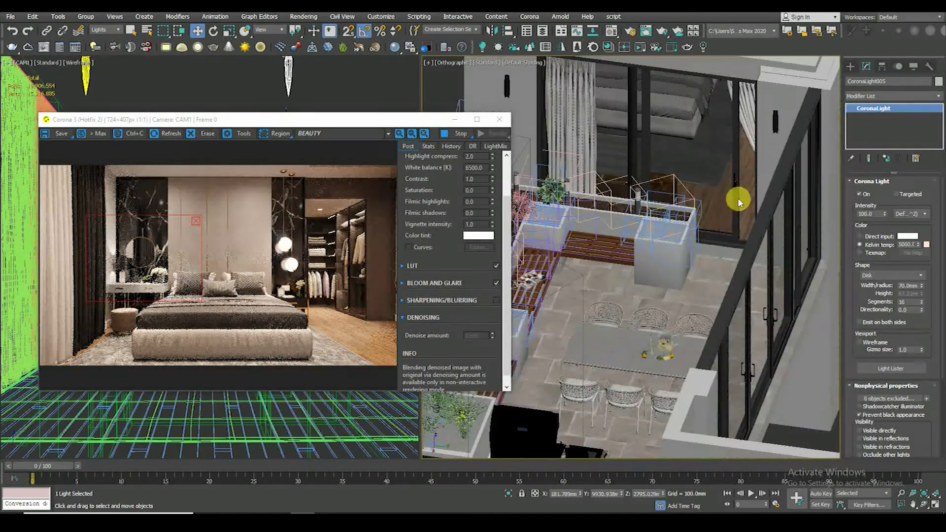
key(F3)
scroll(622, 265, up, 3)
scroll(622, 265, up, 3)
scroll(622, 265, up, 2)
click(597, 173)
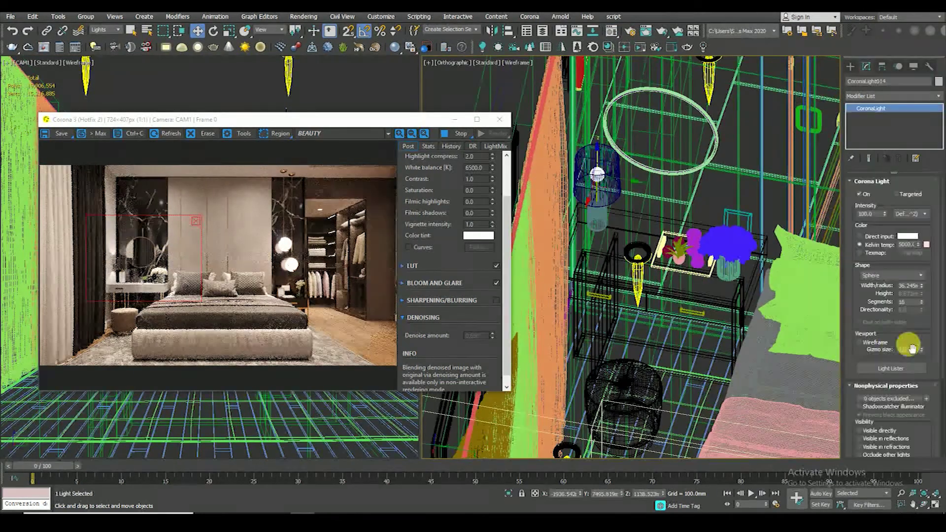
Set sphere light CoronaLight014 to 3500 K and intensity 50, and move the region over the bedside
text(3500)
key(Return)
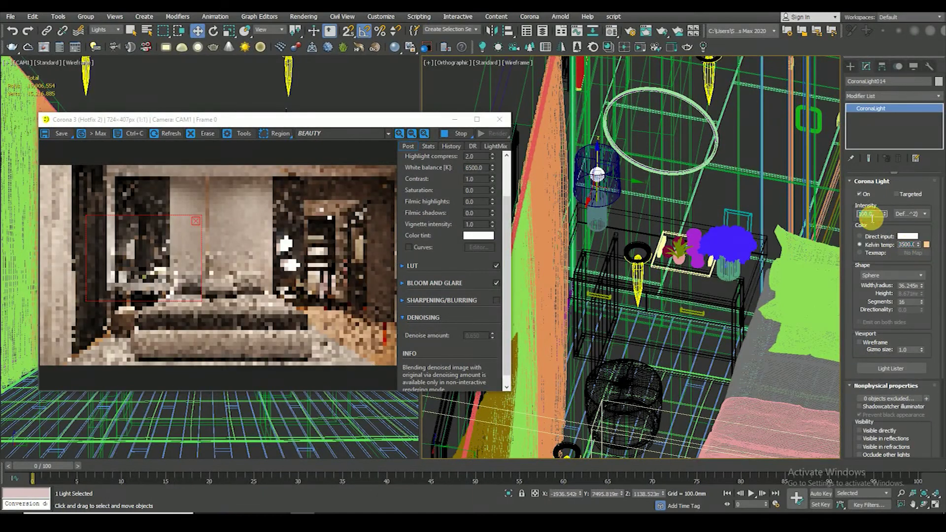
text(50)
key(Return)
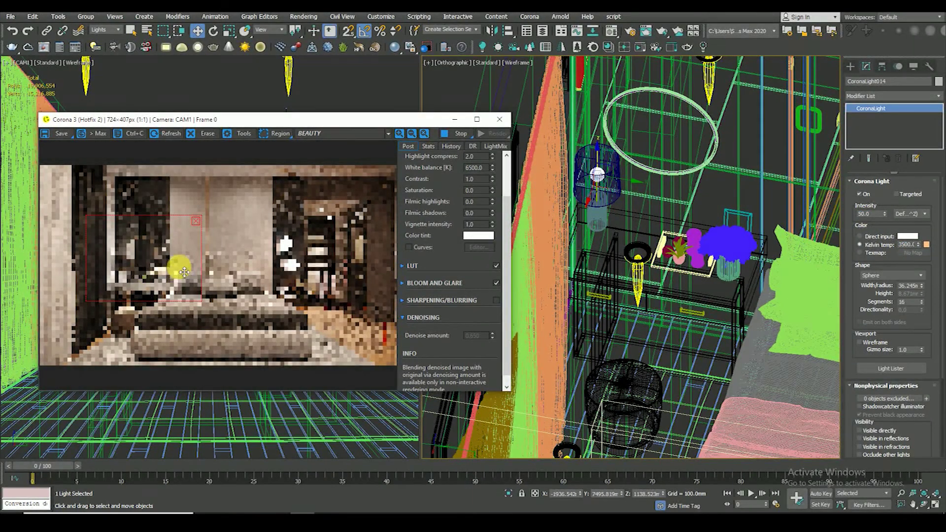
drag(184, 271, 156, 283)
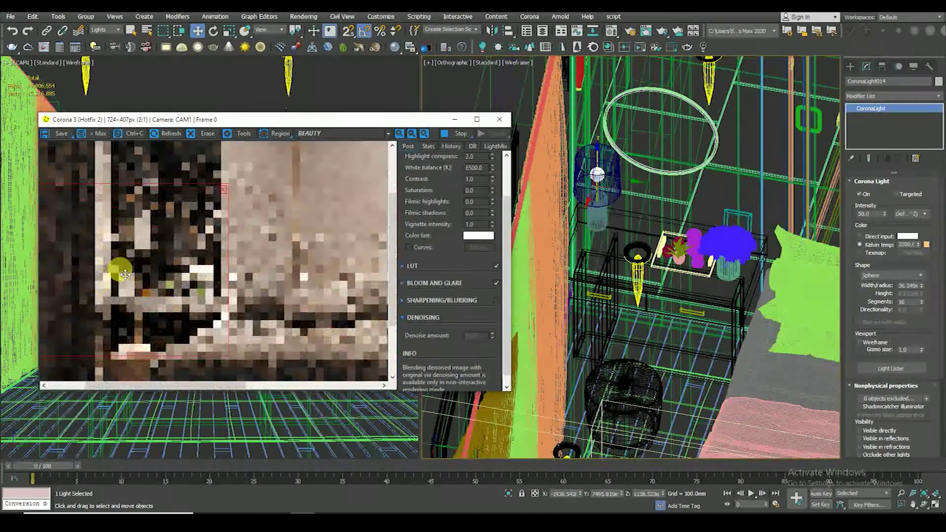
scroll(156, 266, up, 2)
scroll(157, 266, down, 2)
scroll(154, 266, up, 2)
scroll(151, 266, down, 1)
scroll(150, 266, down, 1)
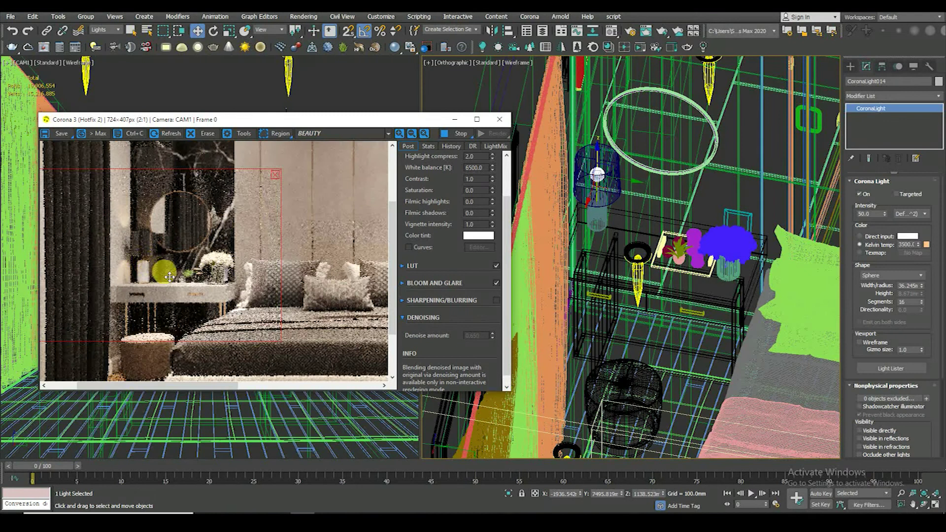
scroll(180, 220, up, 1)
scroll(188, 231, down, 1)
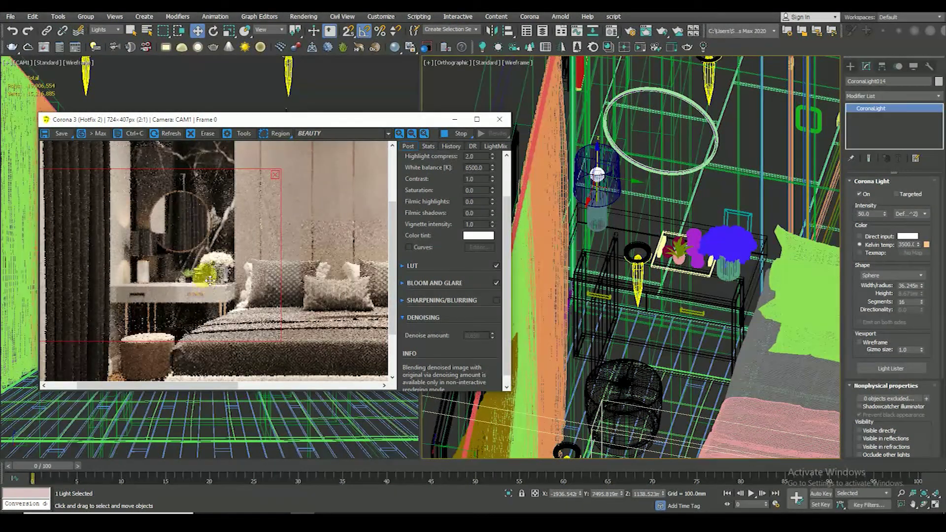
scroll(209, 280, down, 1)
scroll(182, 284, up, 1)
scroll(179, 283, down, 1)
click(309, 146)
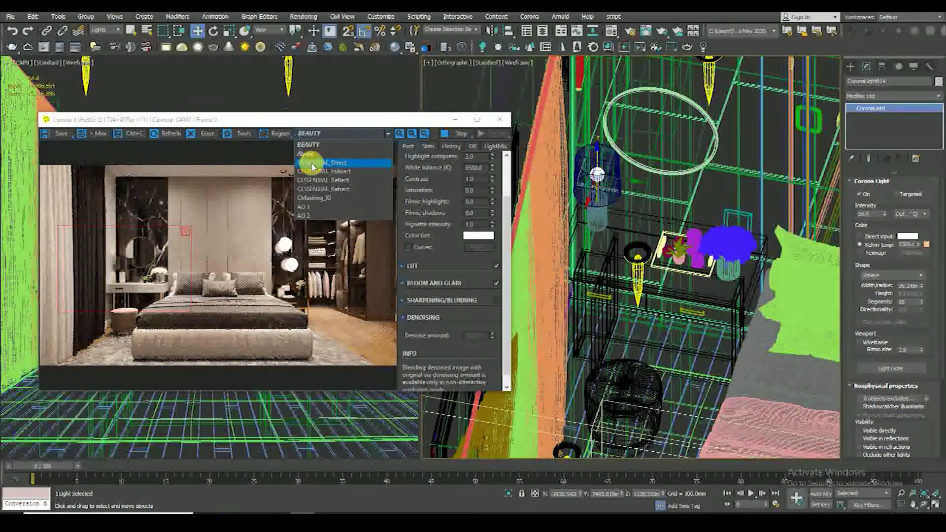
Preview the Direct, CMasking_ID and AO passes, then return to BEAUTY
click(310, 164)
click(312, 140)
click(315, 197)
click(320, 133)
click(310, 210)
click(320, 133)
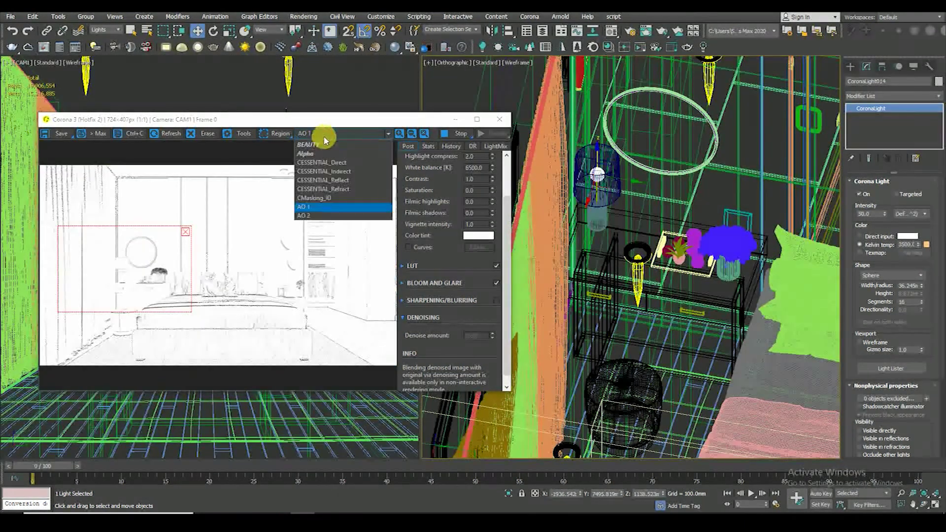
click(307, 216)
click(318, 133)
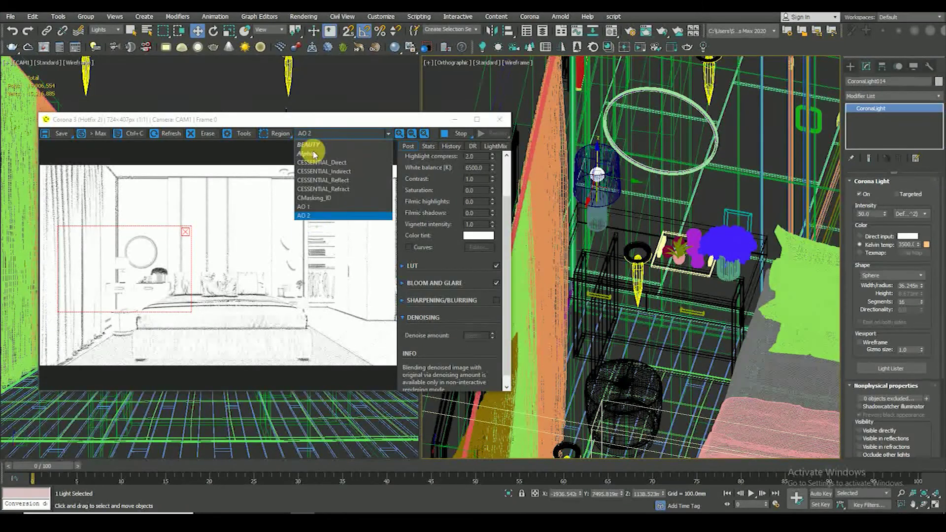
Review the direct, indirect, reflection and refraction passes
click(309, 144)
click(325, 162)
click(330, 134)
click(339, 171)
click(337, 134)
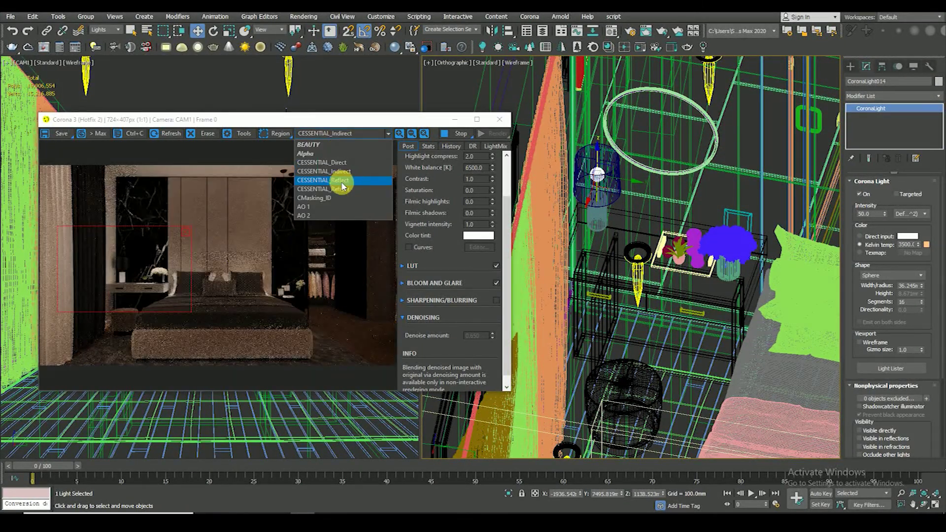
click(330, 180)
click(325, 134)
click(325, 189)
Check the CMasking_ID, AO 1 and AO 2 passes, return to BEAUTY, and stop rendering
click(328, 134)
click(320, 198)
click(331, 134)
click(320, 206)
click(325, 134)
click(319, 217)
click(310, 132)
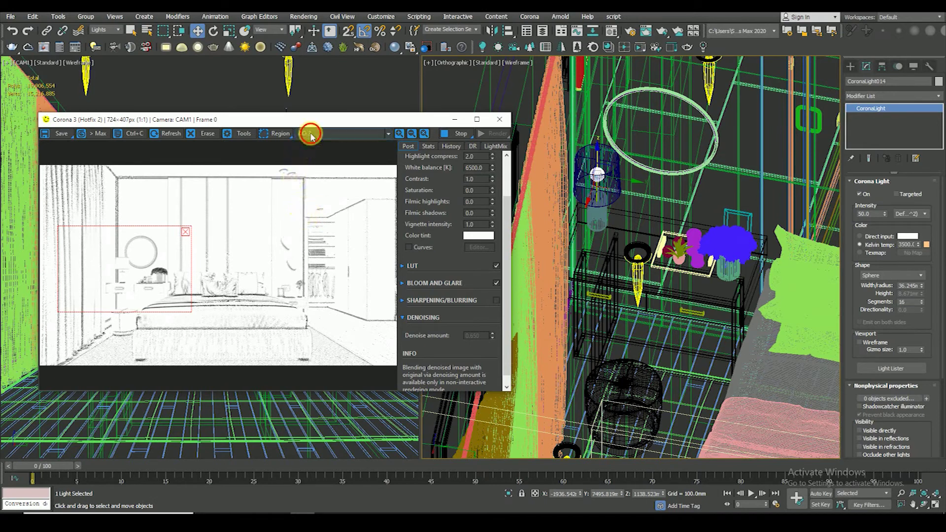
click(308, 145)
scroll(103, 277, up, 1)
scroll(183, 275, down, 1)
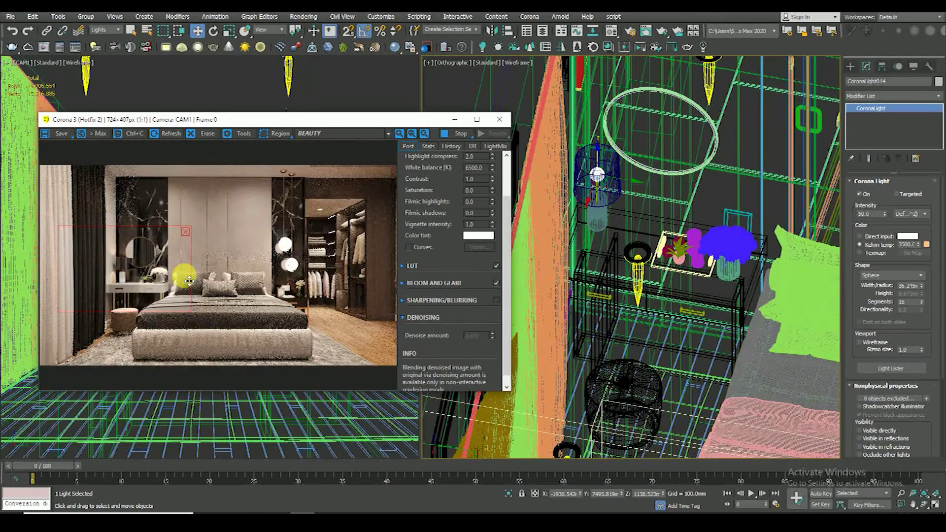
click(466, 142)
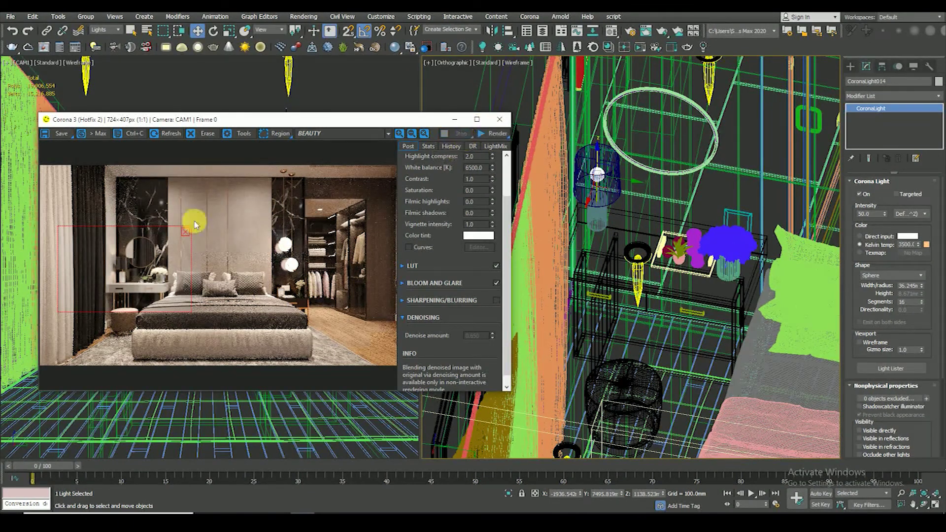
Clear the render region, close the frame buffer, deselect everything and save the scene
click(185, 231)
click(499, 119)
click(374, 109)
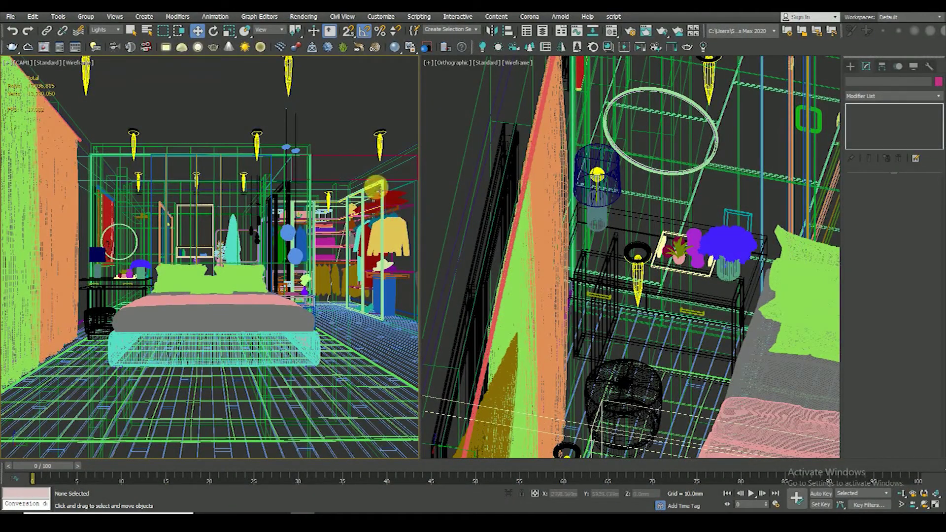
key(ctrl+s)
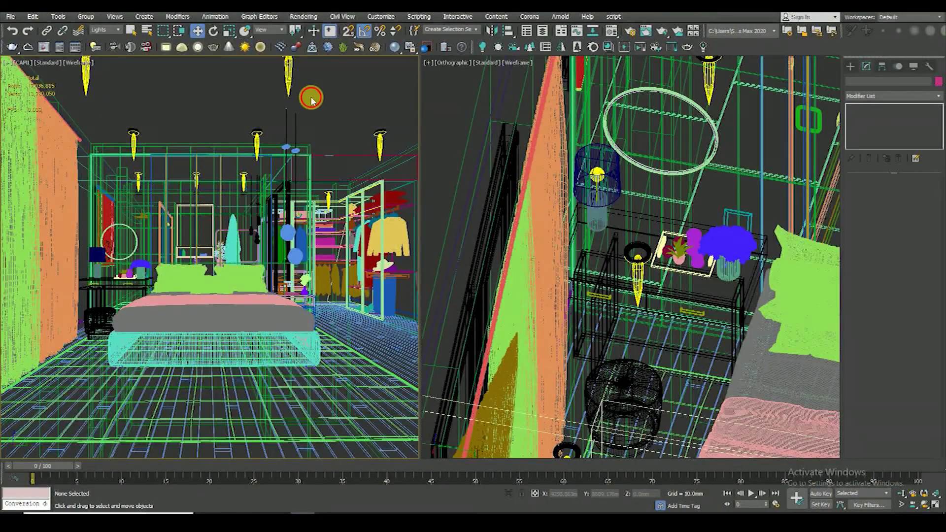
click(302, 16)
Confirm the 1920×1080 output size and start the CAM1 production render past the warning
click(319, 72)
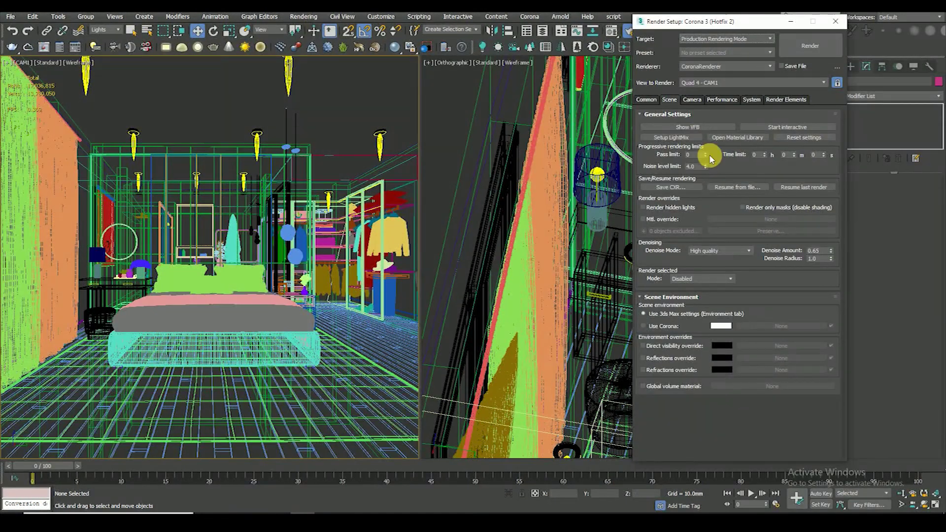
click(687, 127)
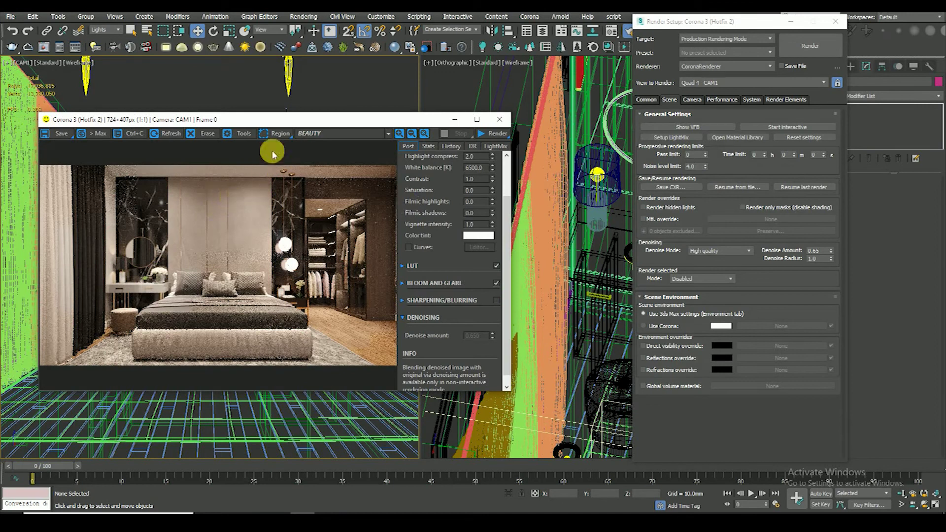
drag(306, 119, 333, 123)
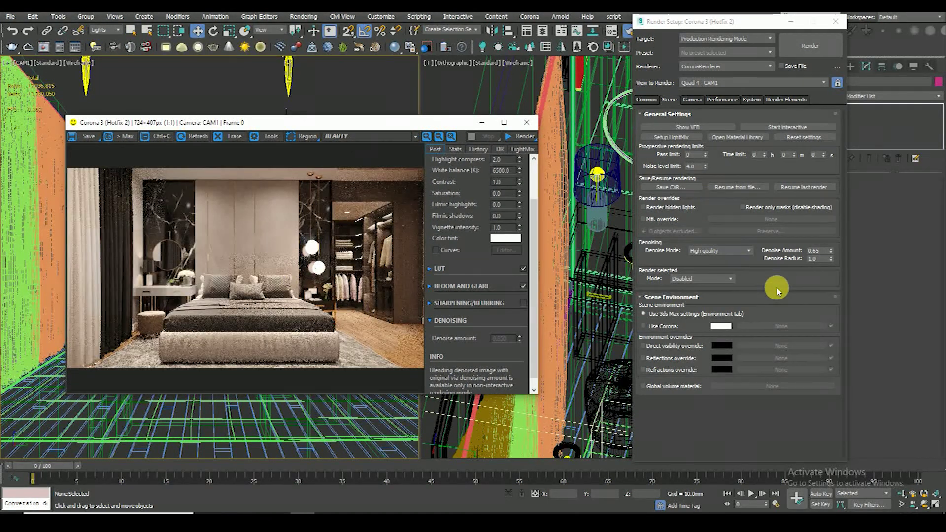
click(647, 100)
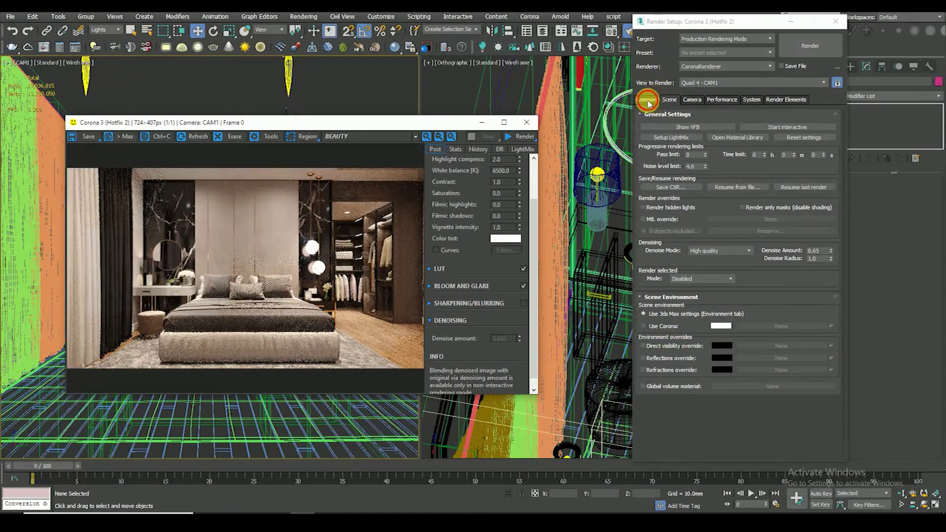
drag(318, 124, 313, 90)
click(517, 101)
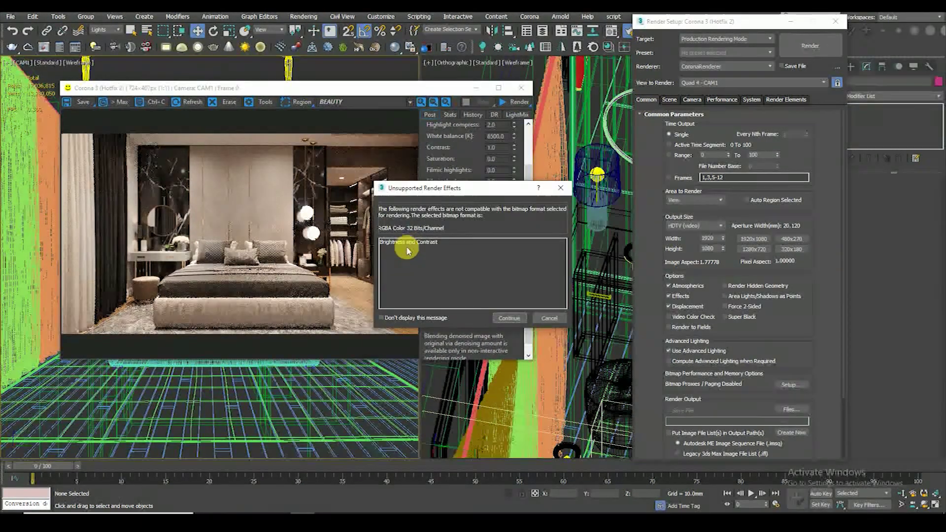
click(509, 318)
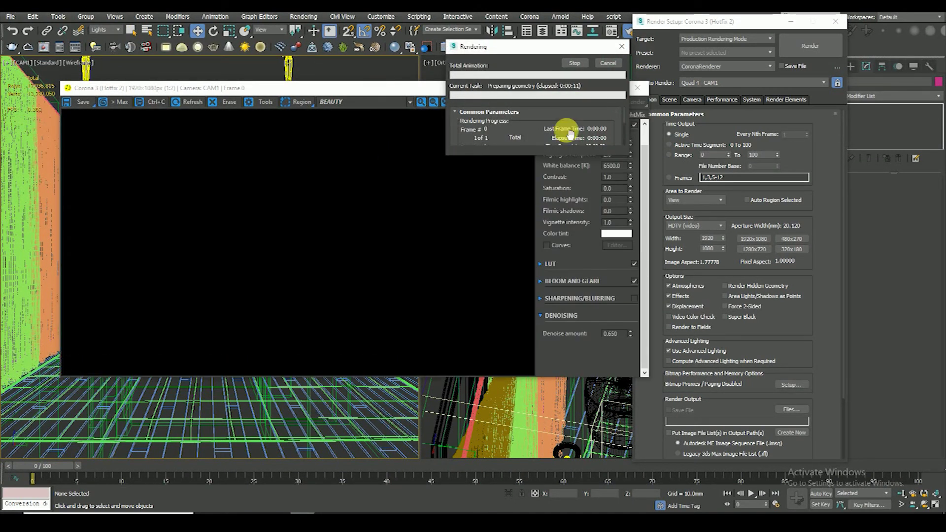
Maximise the frame buffer and enable the Curves adjustment
double_click(416, 90)
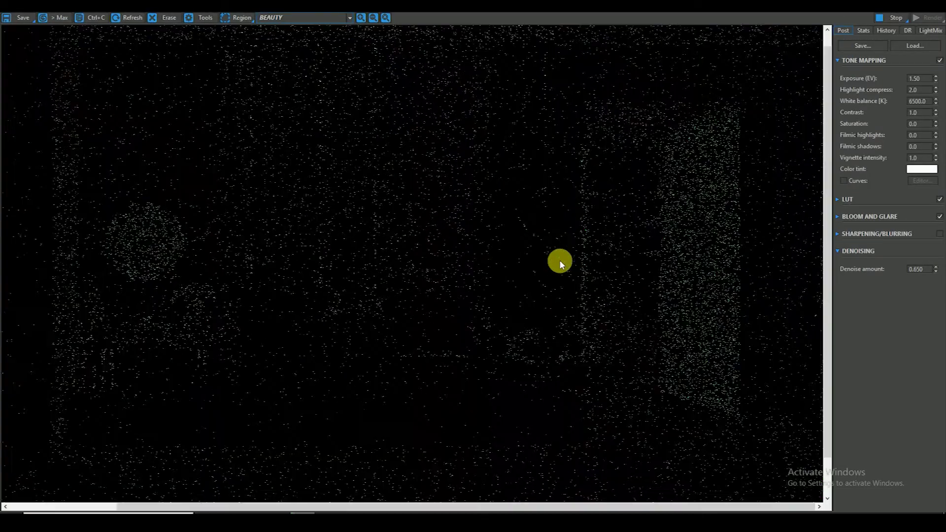
click(843, 180)
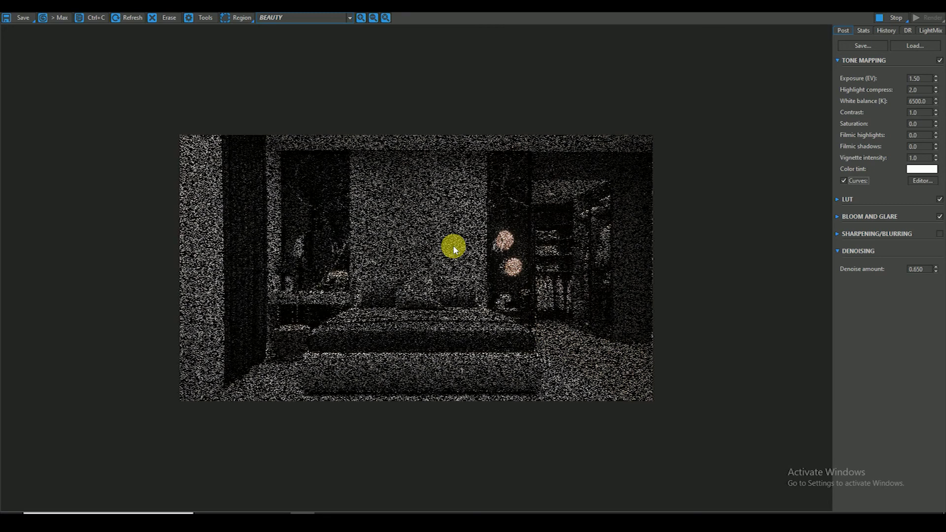
scroll(493, 276, up, 2)
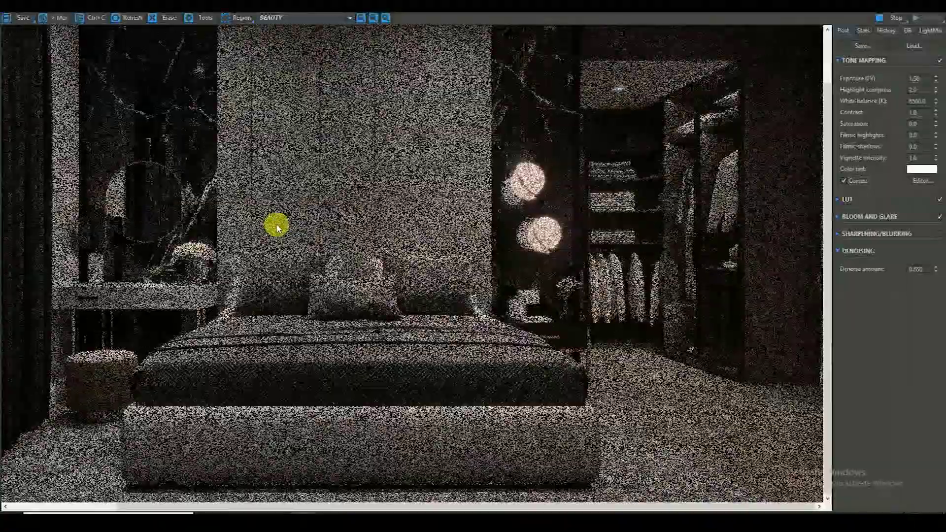
scroll(277, 246, left, 3)
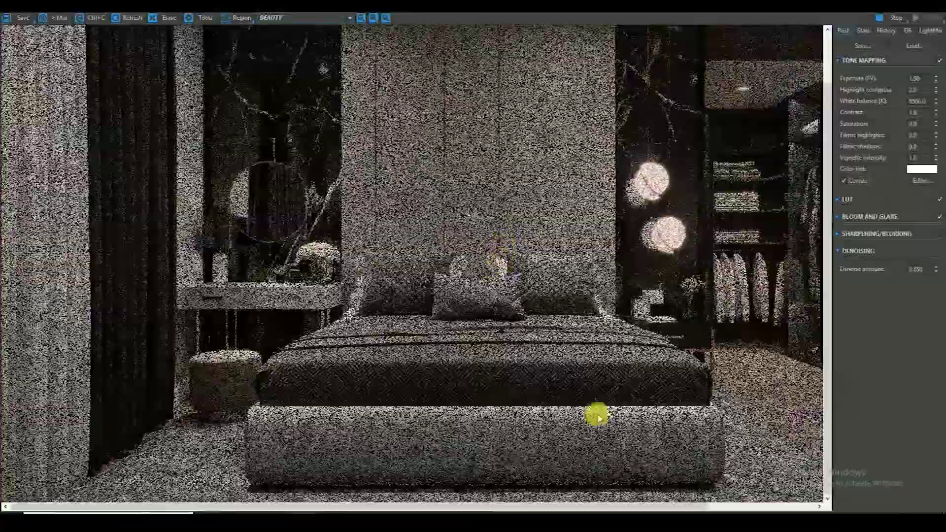
scroll(500, 309, up, 2)
scroll(625, 258, up, 2)
scroll(657, 186, down, 4)
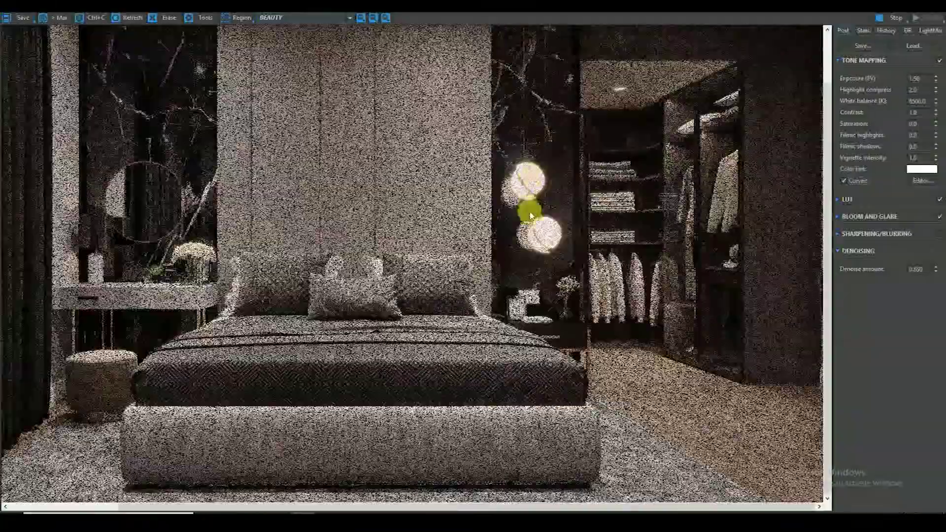
Lift the brightness curve in the curve editor to brighten the render
click(921, 181)
click(718, 276)
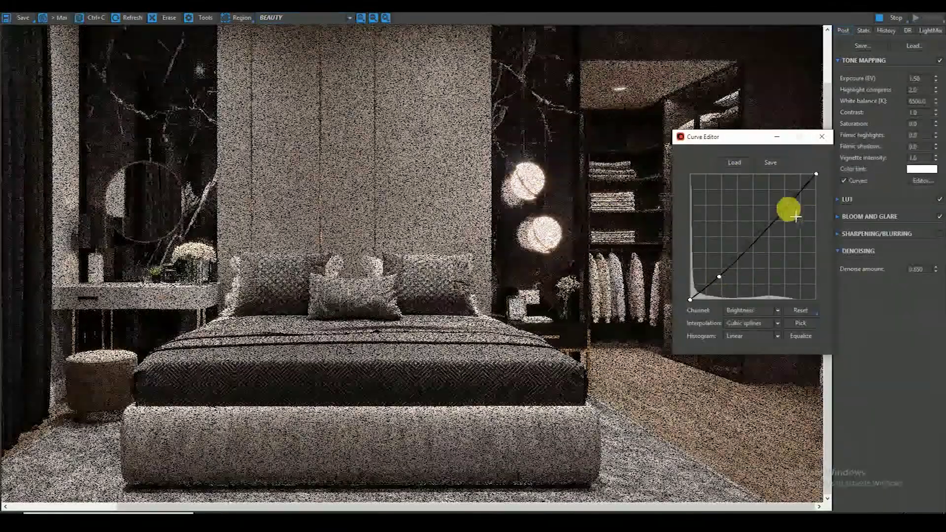
click(788, 209)
click(715, 284)
click(841, 180)
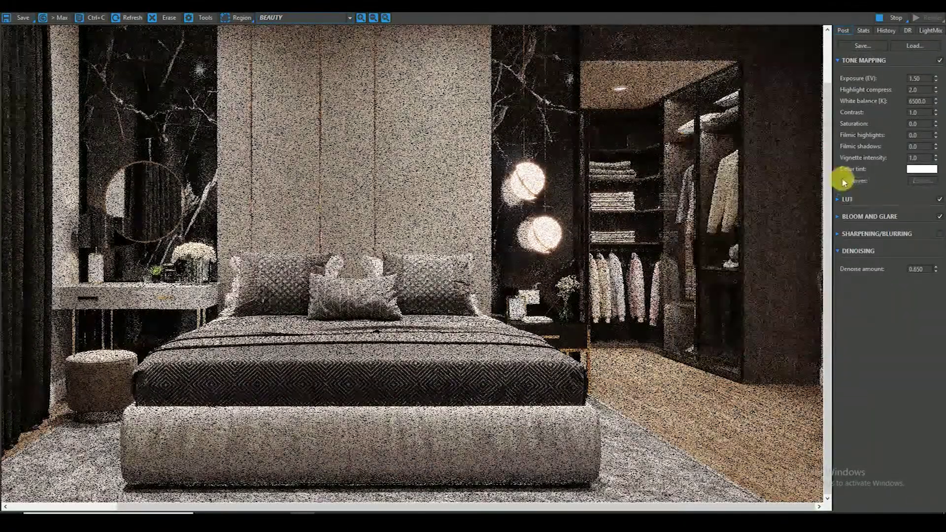
Expand the LUT and Bloom and Glare settings, with the LUT at 0.50 opacity
click(836, 199)
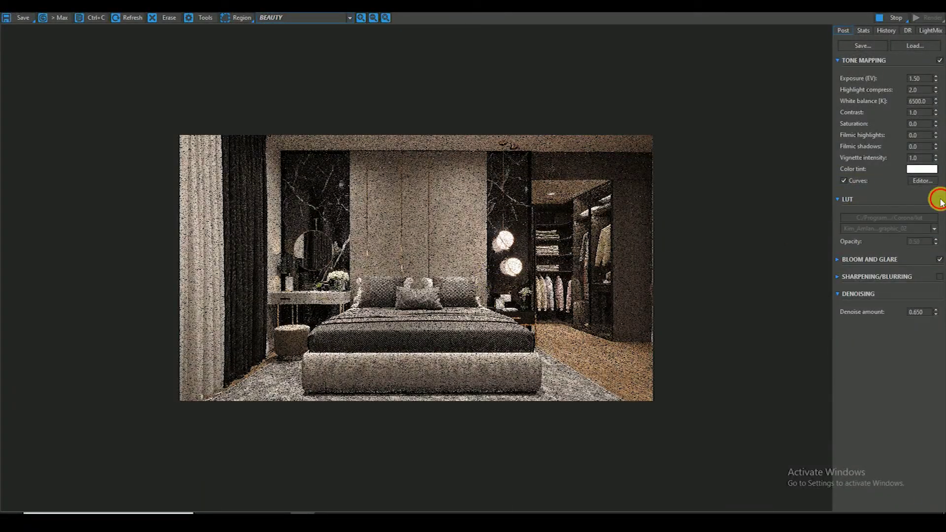
click(838, 259)
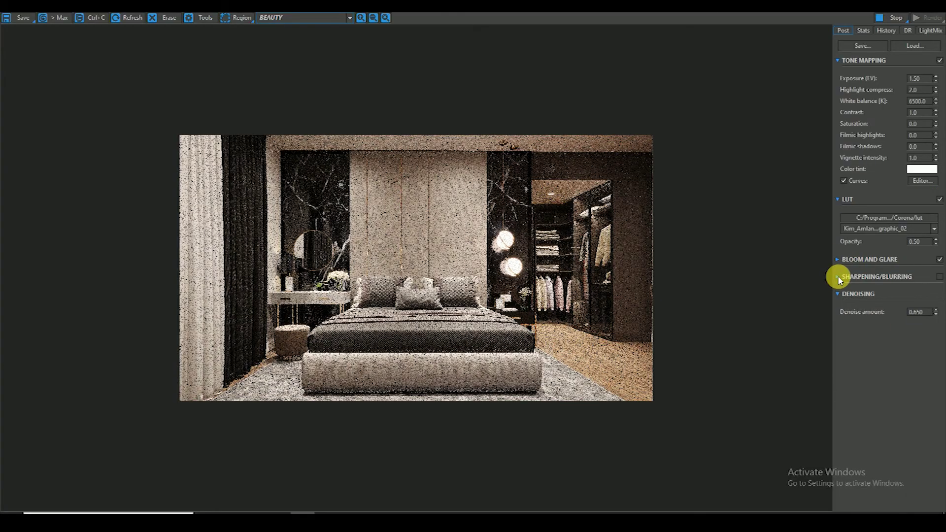
scroll(456, 173, up, 2)
scroll(613, 240, up, 2)
scroll(773, 369, up, 1)
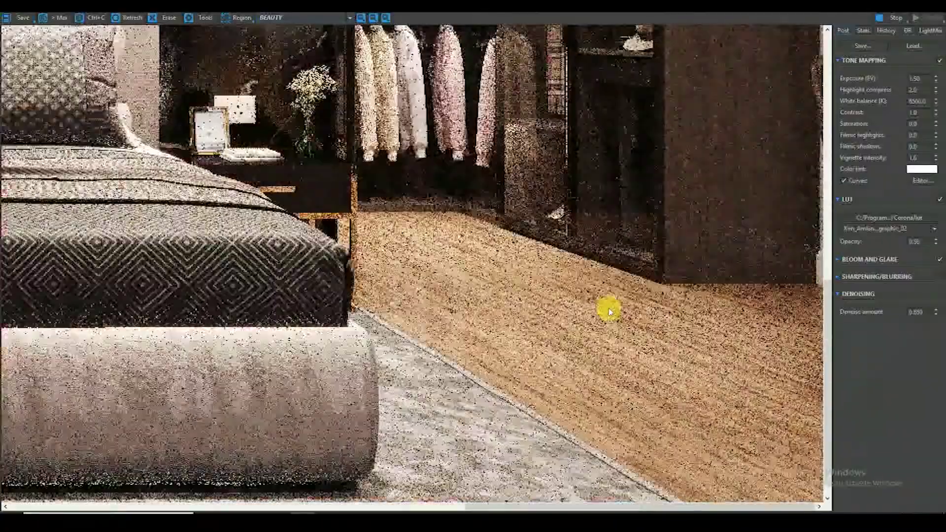
scroll(611, 310, down, 4)
scroll(338, 268, up, 2)
scroll(322, 268, down, 4)
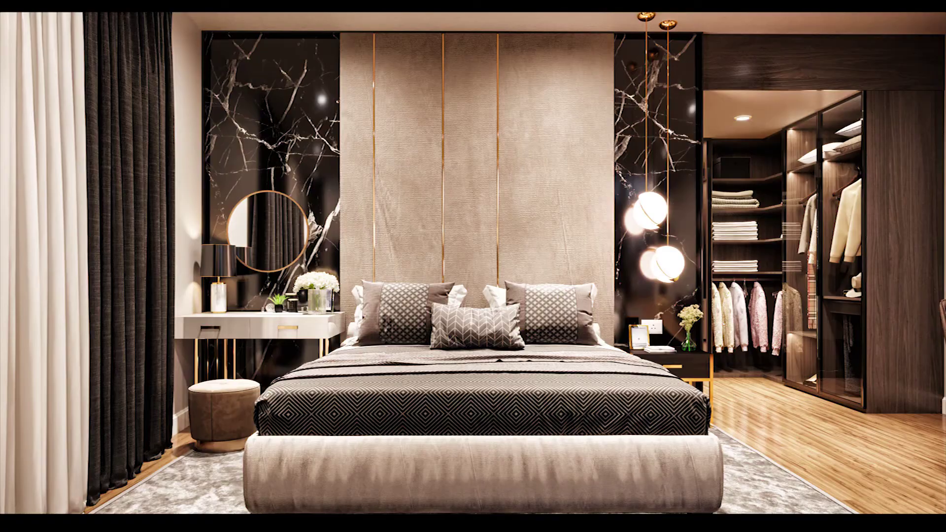